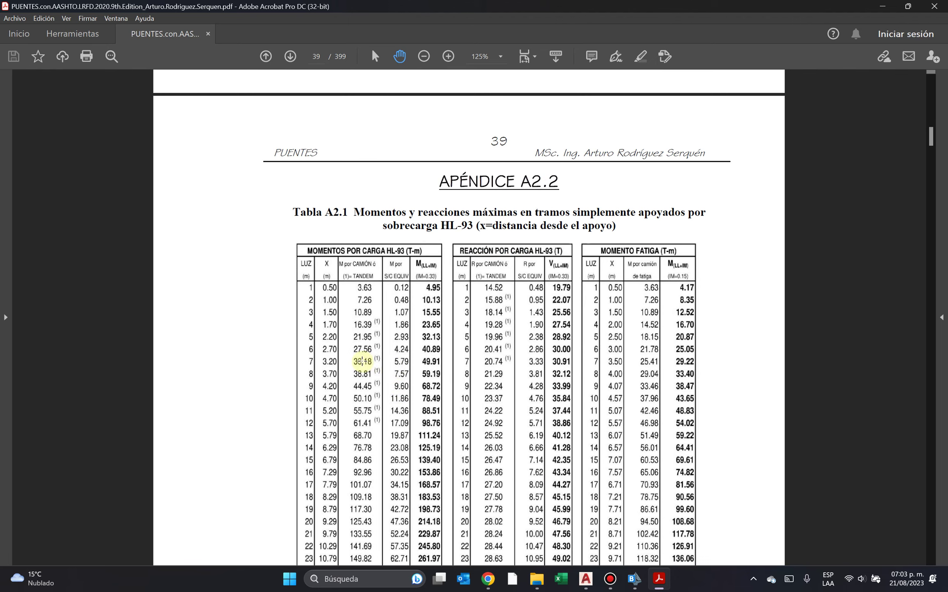
# Examine Table A2.1 on page 39 with maximum HL-93 moments and reactions for simply supported spans, including the M(LL+IM) column.
pyautogui.scroll(-3, 468, 375)
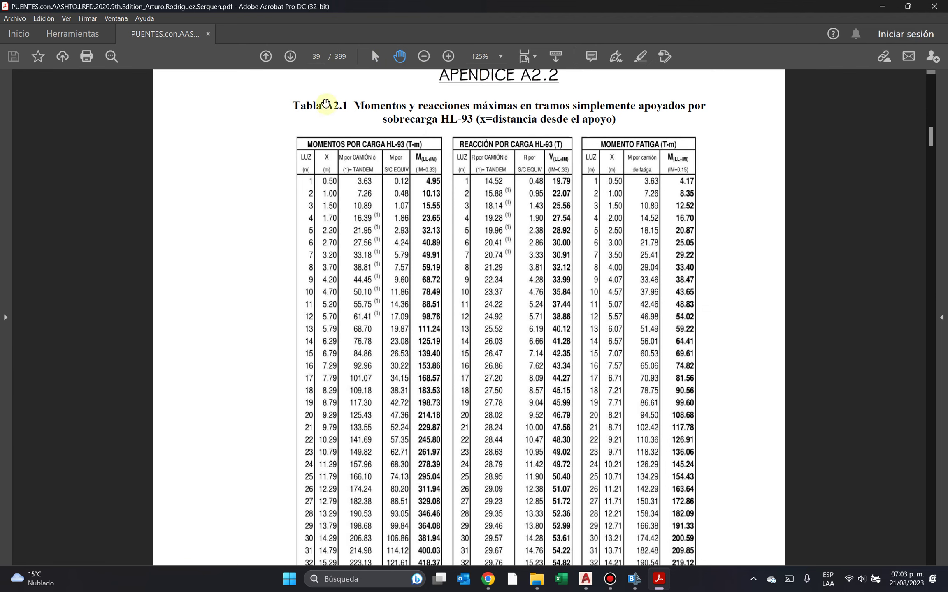
pyautogui.keyDown('ctrl'); pyautogui.scroll(3, 342, 146); pyautogui.keyUp('ctrl')
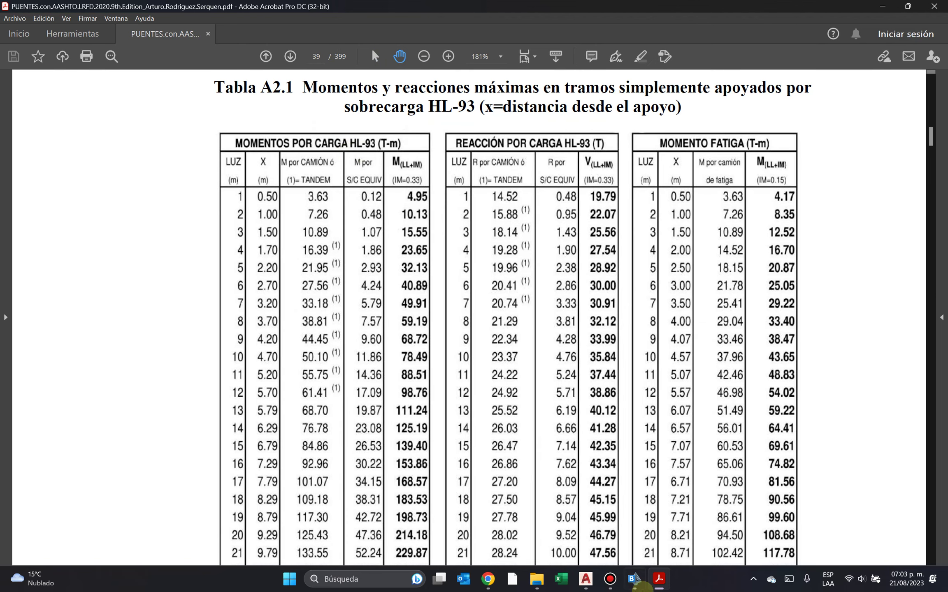
pyautogui.moveTo(619, 589)
pyautogui.click(614, 551)
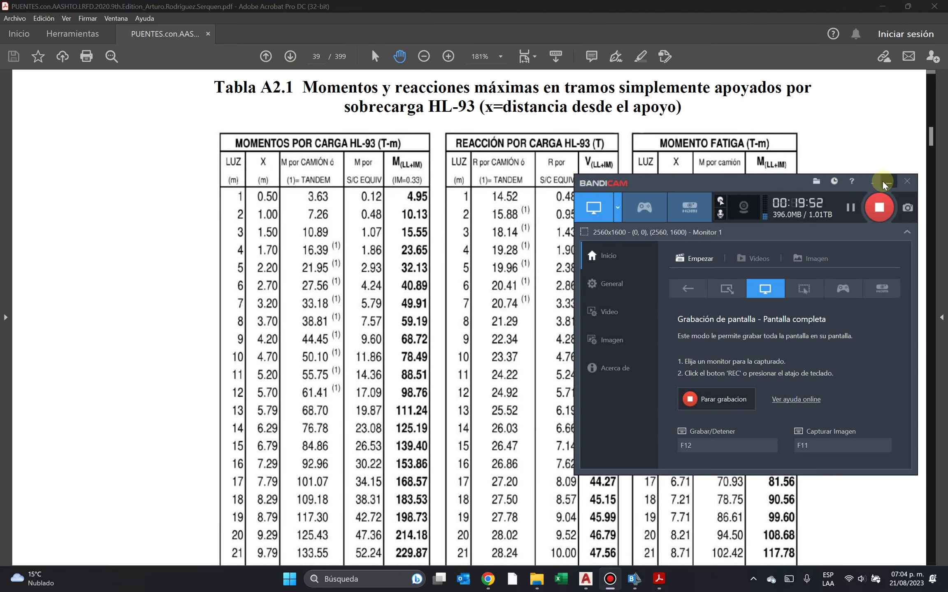
pyautogui.click(889, 181)
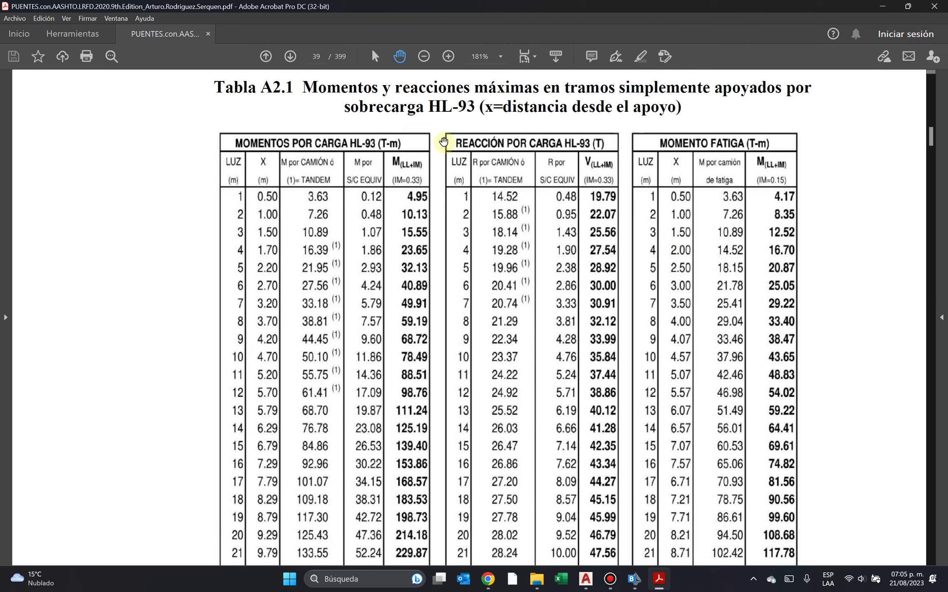
pyautogui.scroll(-3, 505, 219)
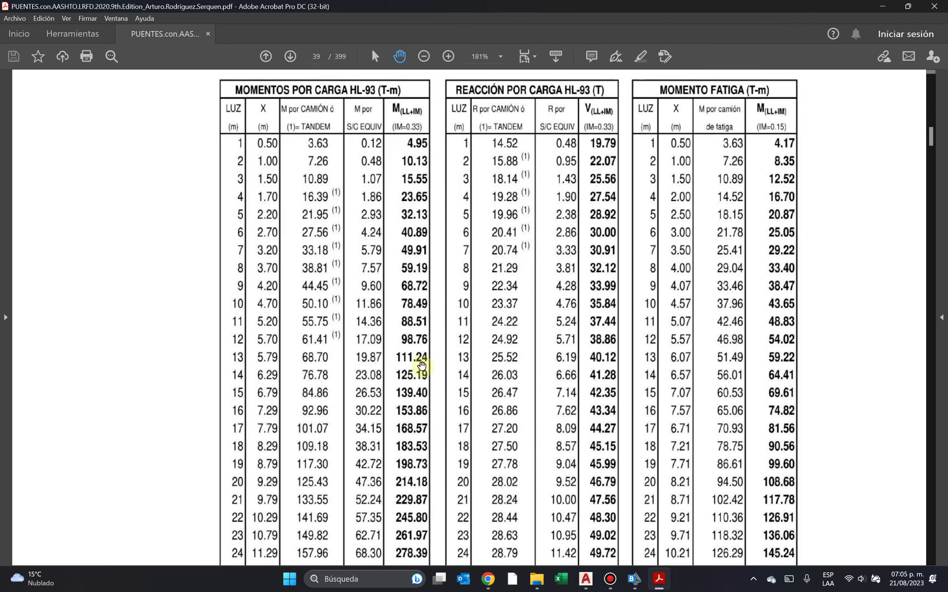
pyautogui.scroll(2, 257, 411)
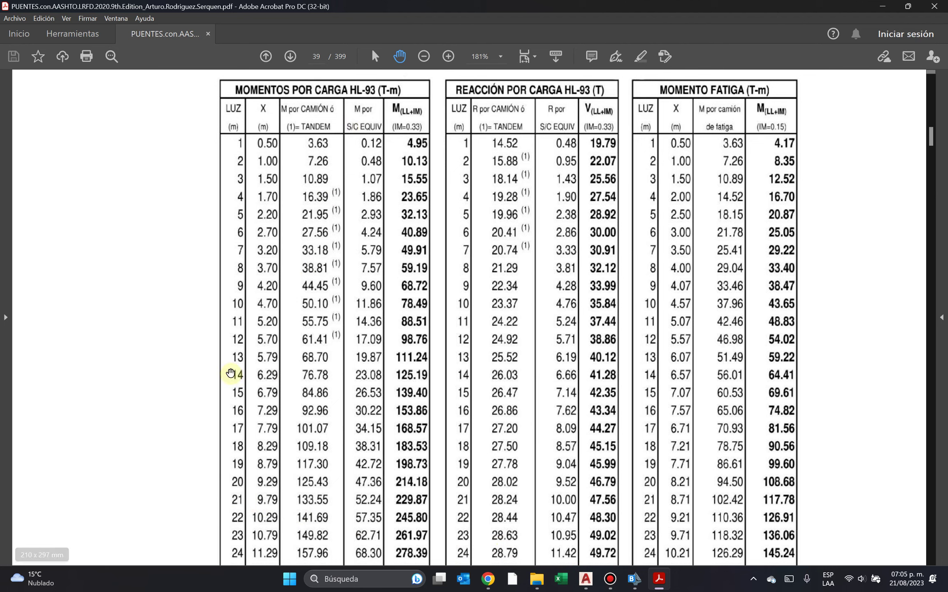
pyautogui.moveTo(272, 97); pyautogui.dragTo(408, 83)
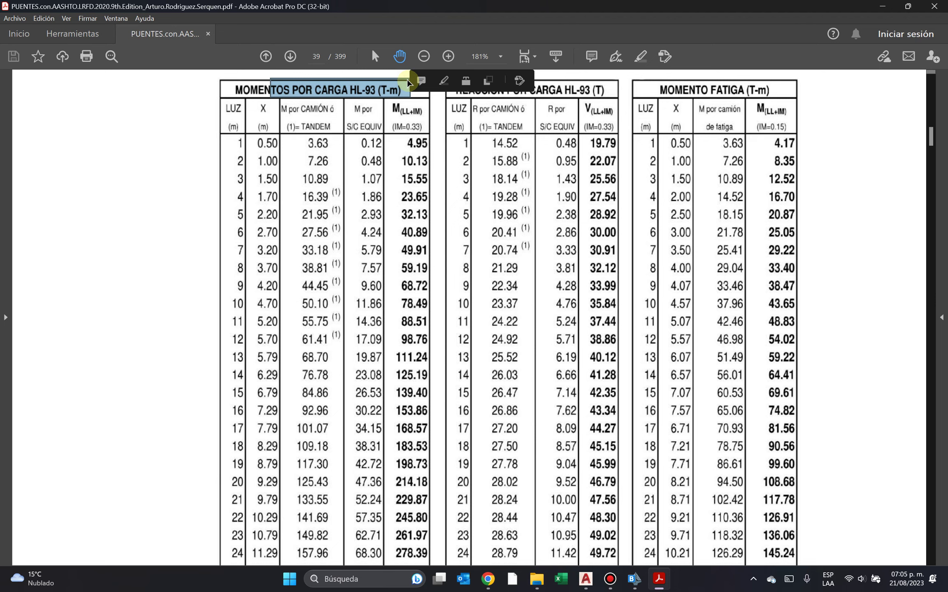
pyautogui.click(398, 147)
pyautogui.click(276, 87)
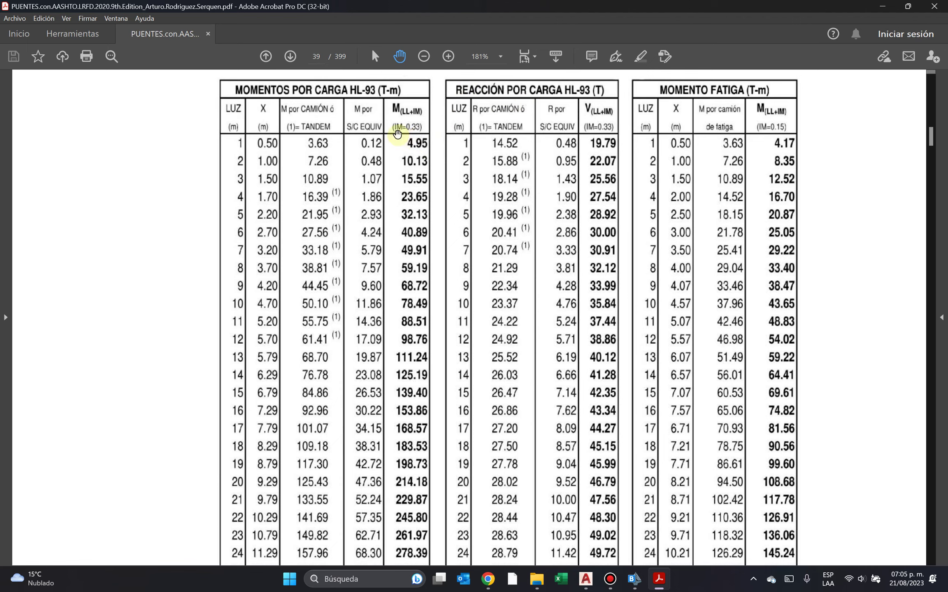
pyautogui.keyDown('ctrl'); pyautogui.scroll(2, 393, 127); pyautogui.keyUp('ctrl')
pyautogui.keyDown('ctrl'); pyautogui.scroll(3, 393, 128); pyautogui.keyUp('ctrl')
pyautogui.scroll(2, 399, 124)
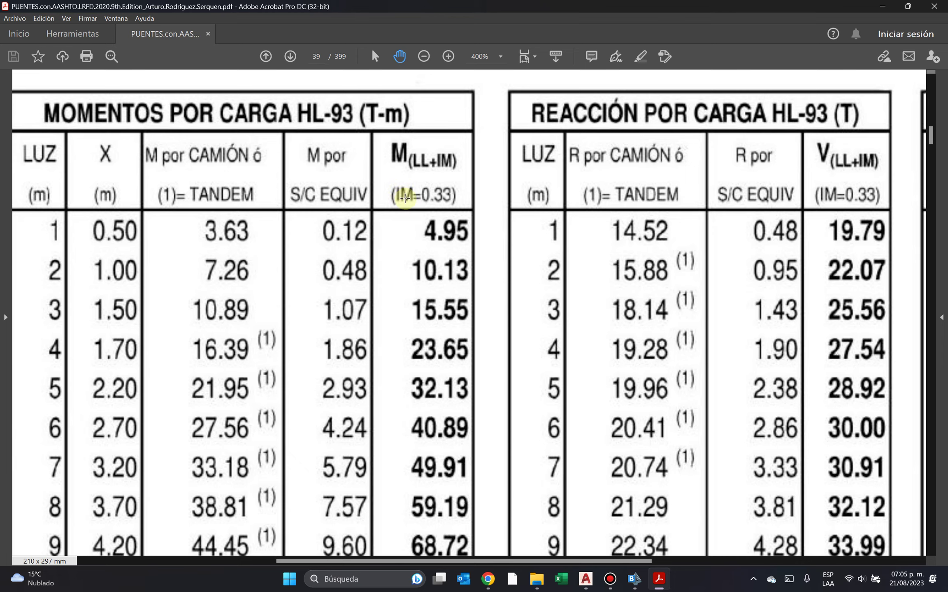
pyautogui.hotkey('ctrl', '2')
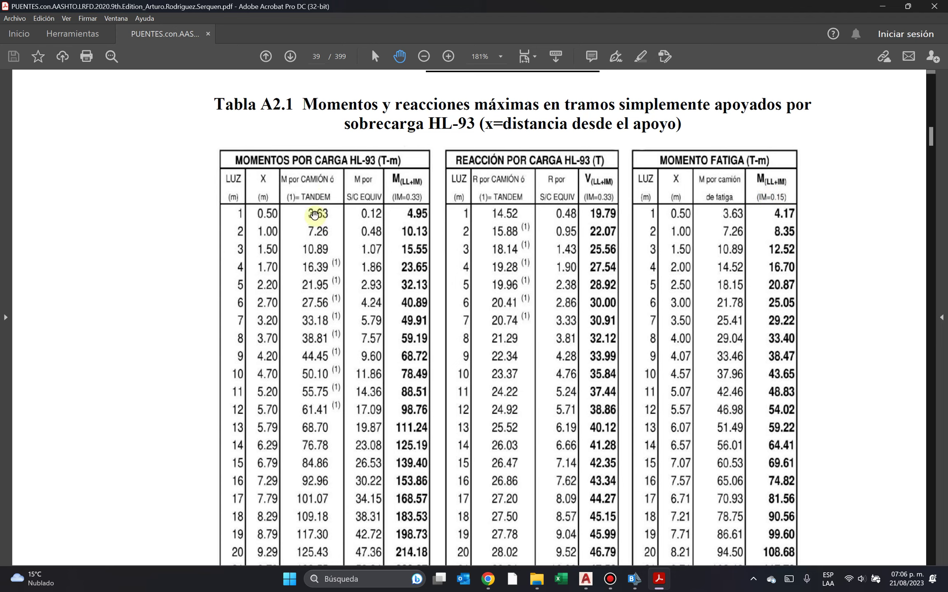
# Take a rectangular screen capture of Table A2.1 with its title and all three column groups.
pyautogui.scroll(-1, 298, 225)
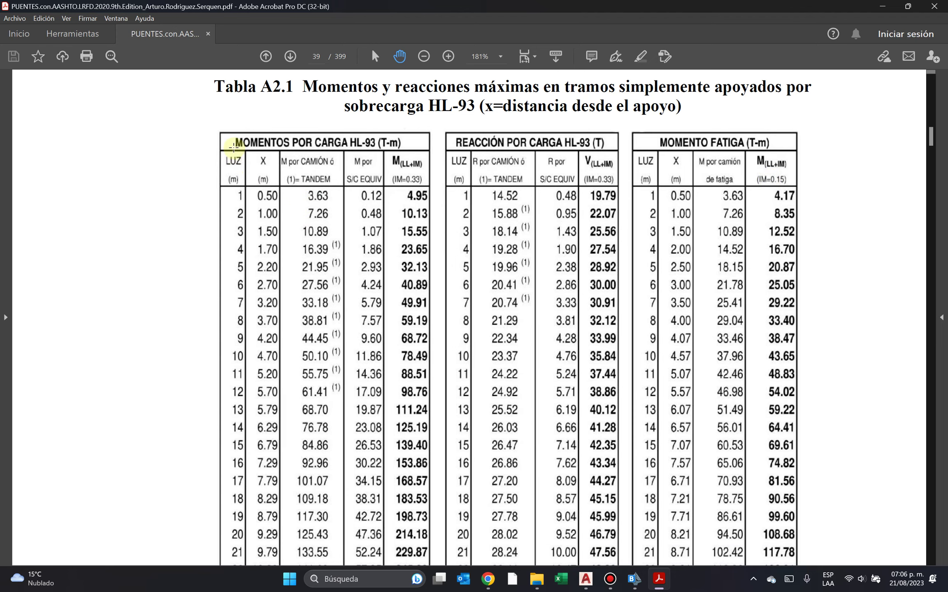
pyautogui.press('super+shift+s')
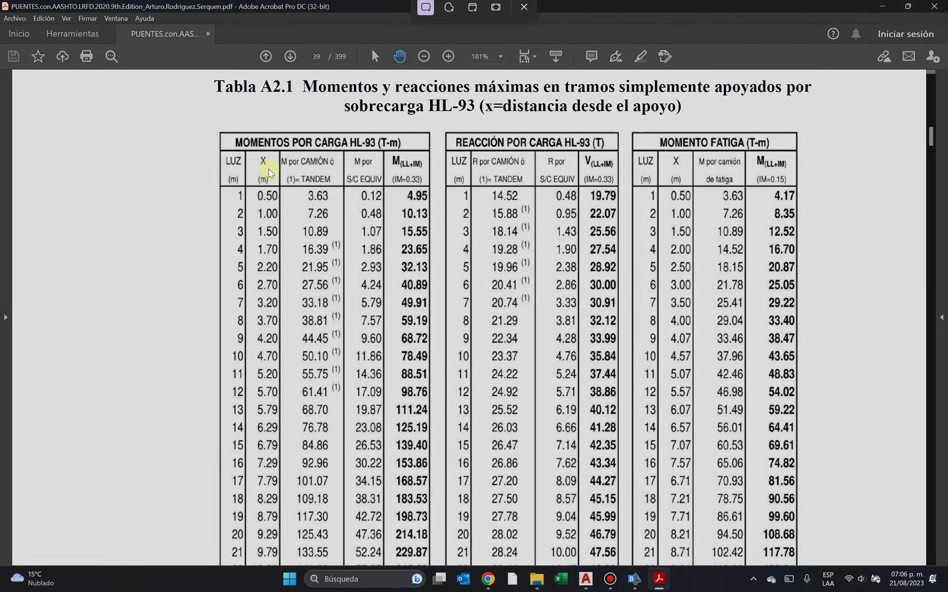
pyautogui.moveTo(129, 19); pyautogui.dragTo(886, 569)
pyautogui.click(290, 579)
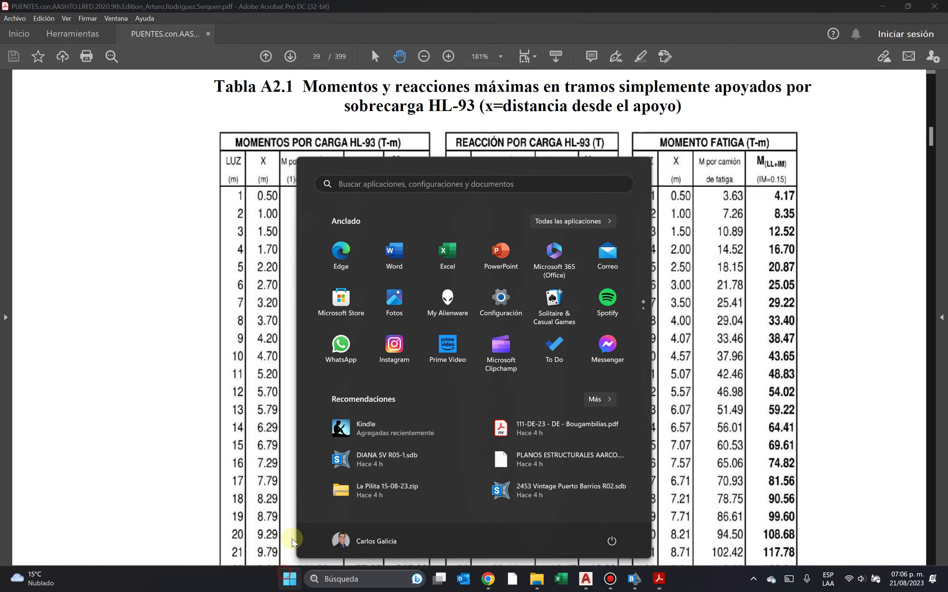
pyautogui.click(388, 271)
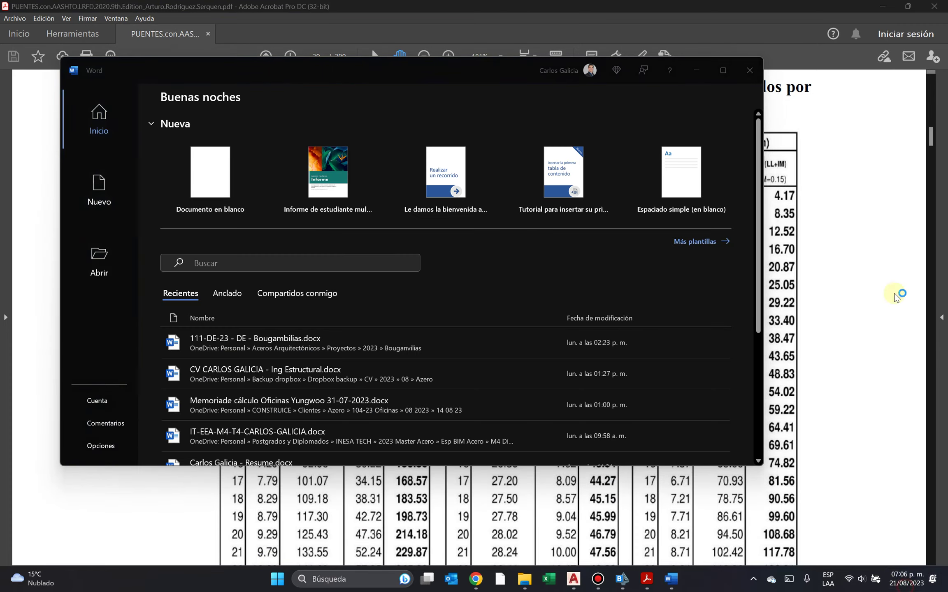
pyautogui.click(868, 217)
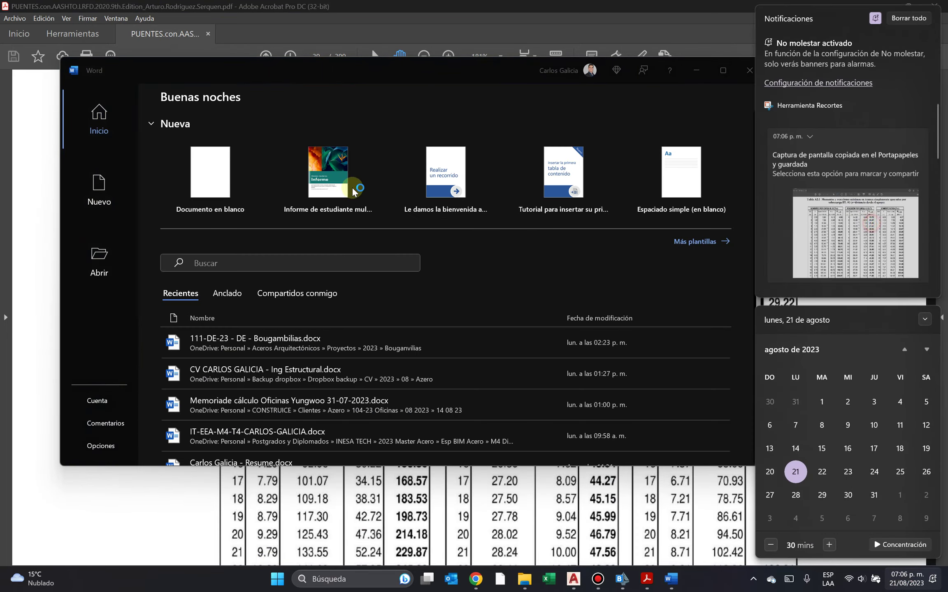
pyautogui.click(231, 168)
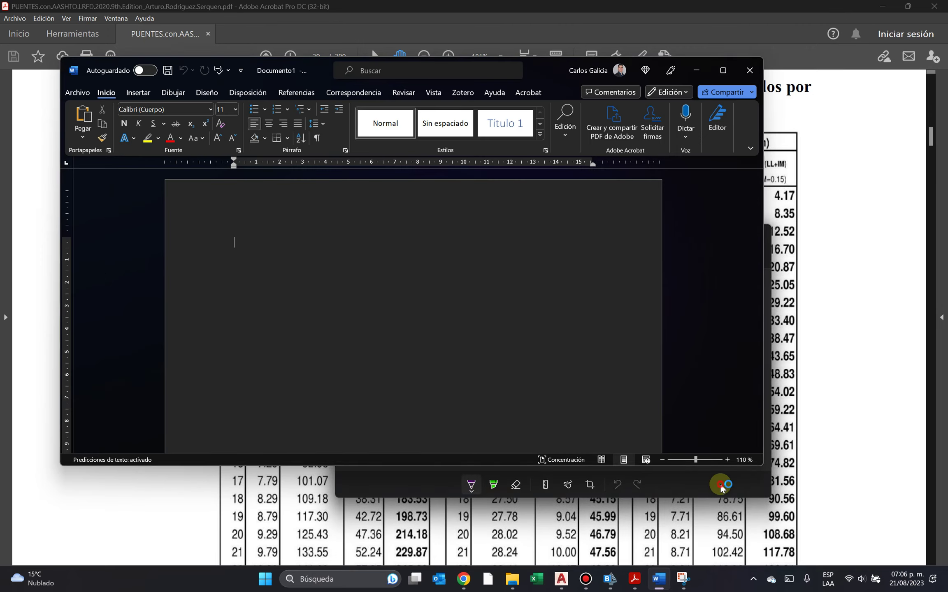
# Enlarge the table capture in Snipping Tool and highlight the 20 m span row in green along the ruler across all three column groups.
pyautogui.click(738, 233)
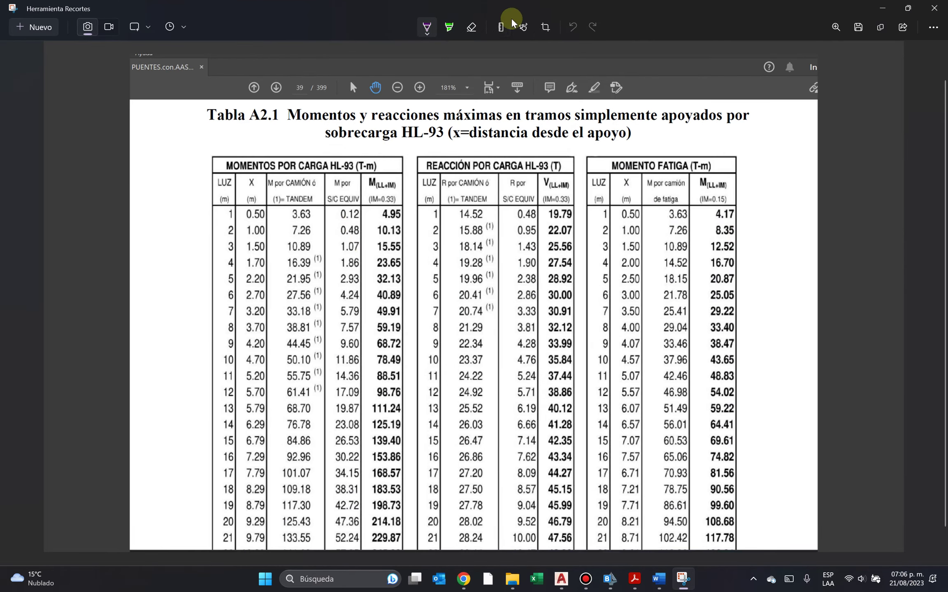
pyautogui.click(501, 27)
pyautogui.moveTo(402, 322); pyautogui.dragTo(408, 539)
pyautogui.click(448, 27)
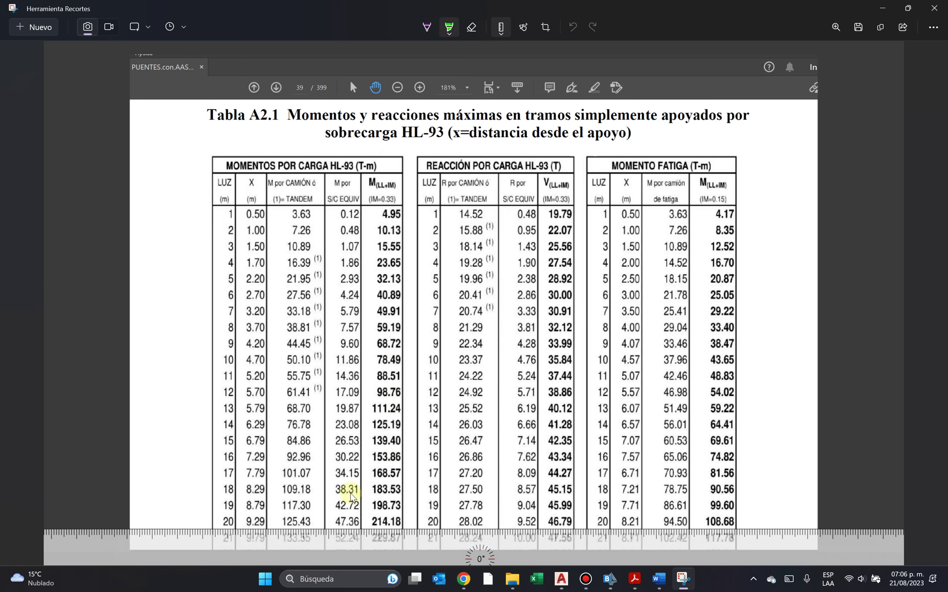
pyautogui.moveTo(212, 521)
pyautogui.mouseDown()
pyautogui.moveTo(625, 523)
pyautogui.moveTo(749, 547)
pyautogui.mouseUp()
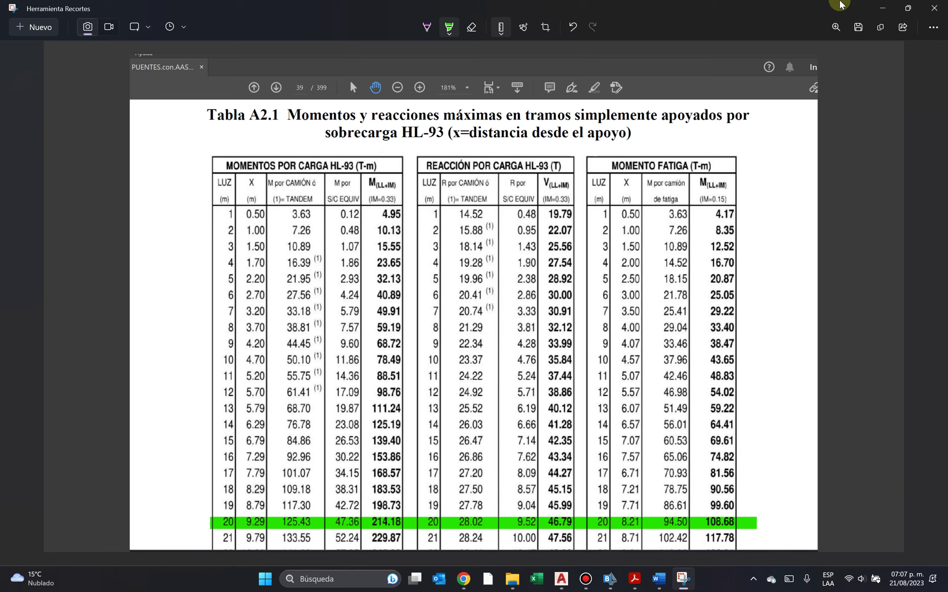
pyautogui.click(877, 8)
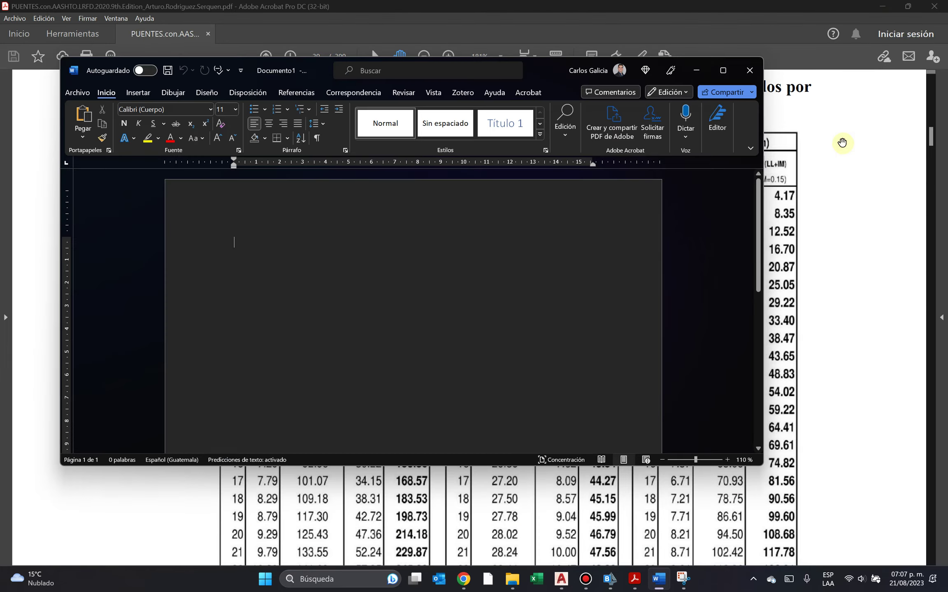
pyautogui.click(749, 70)
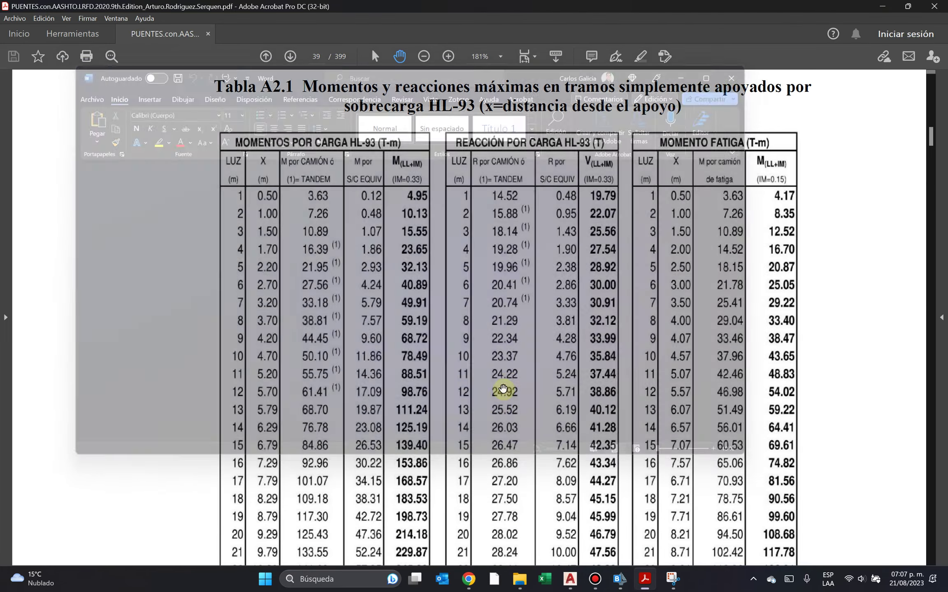
# Examine the HL-93 moment envelope tables for continuous beams on pages 40 and 41 of the PDF.
pyautogui.scroll(-2, 514, 398)
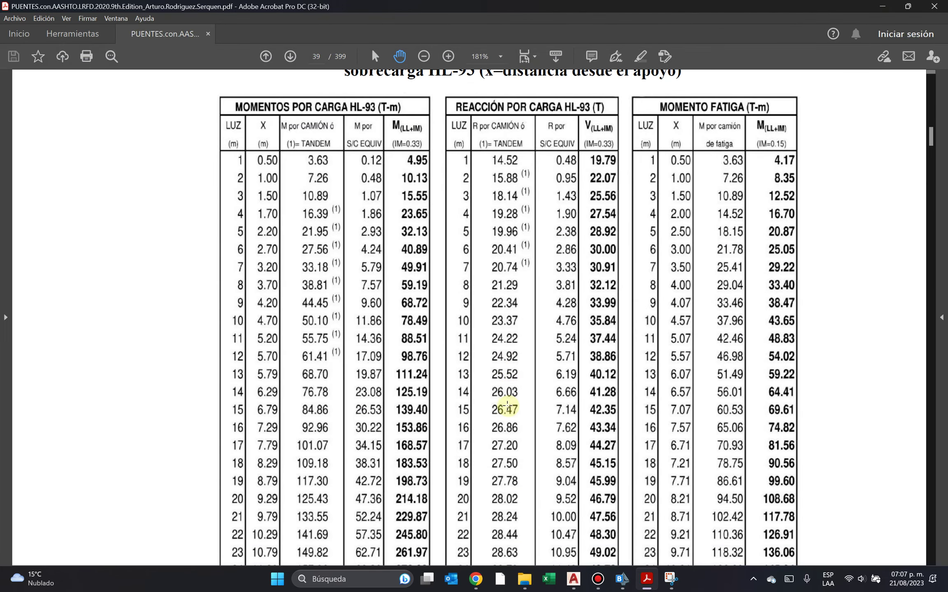
pyautogui.scroll(-11, 526, 362)
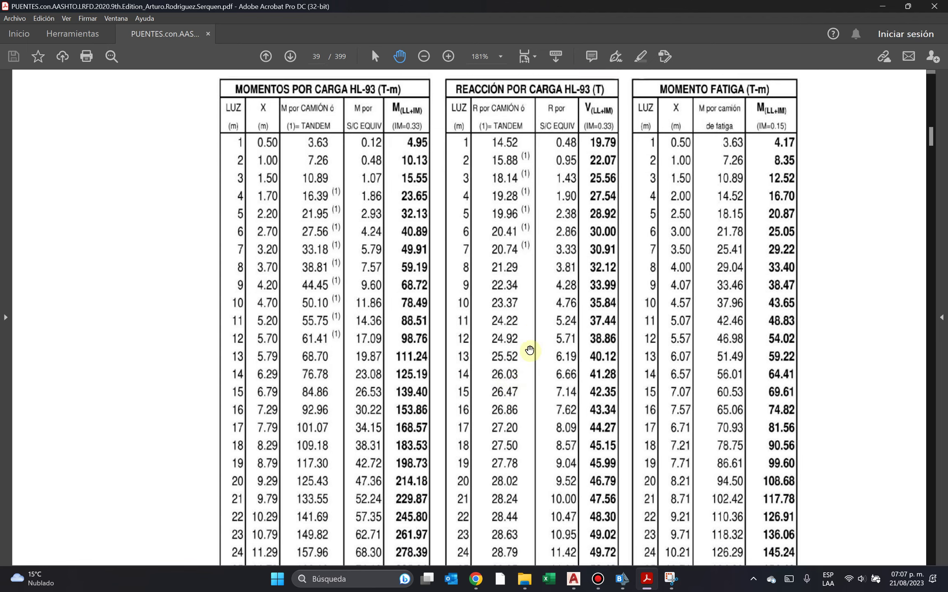
pyautogui.scroll(-20, 528, 350)
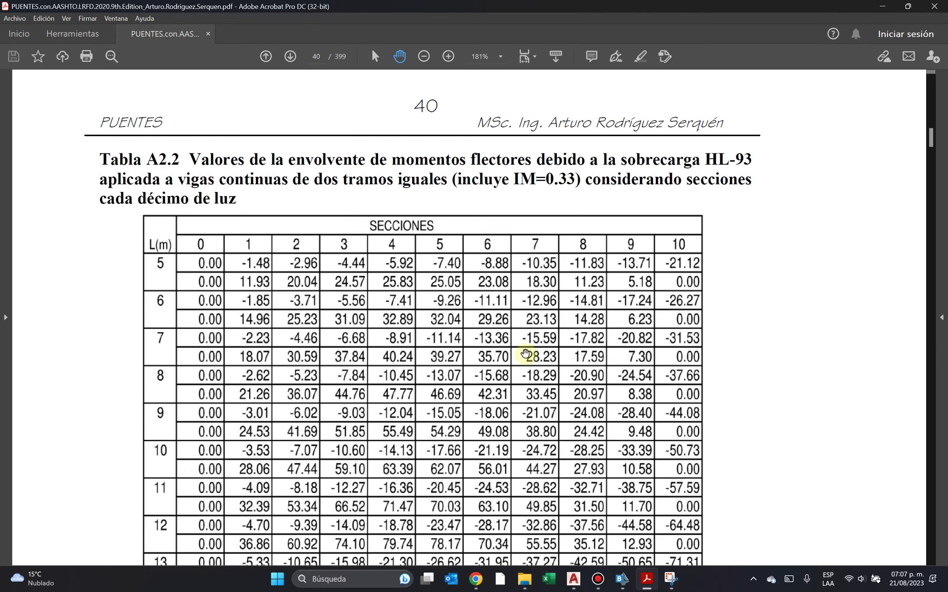
pyautogui.scroll(-6, 458, 256)
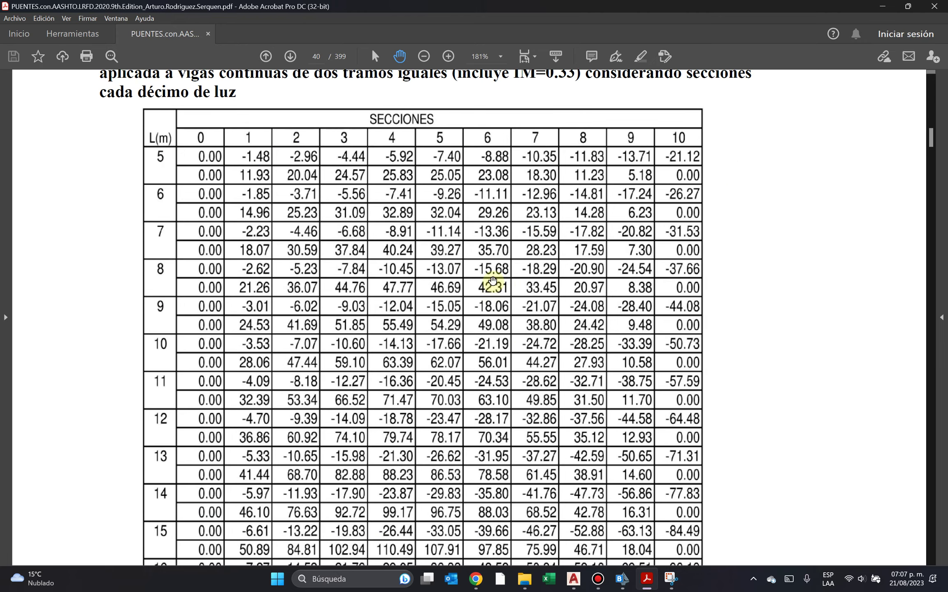
pyautogui.scroll(11, 494, 288)
pyautogui.scroll(-20, 514, 263)
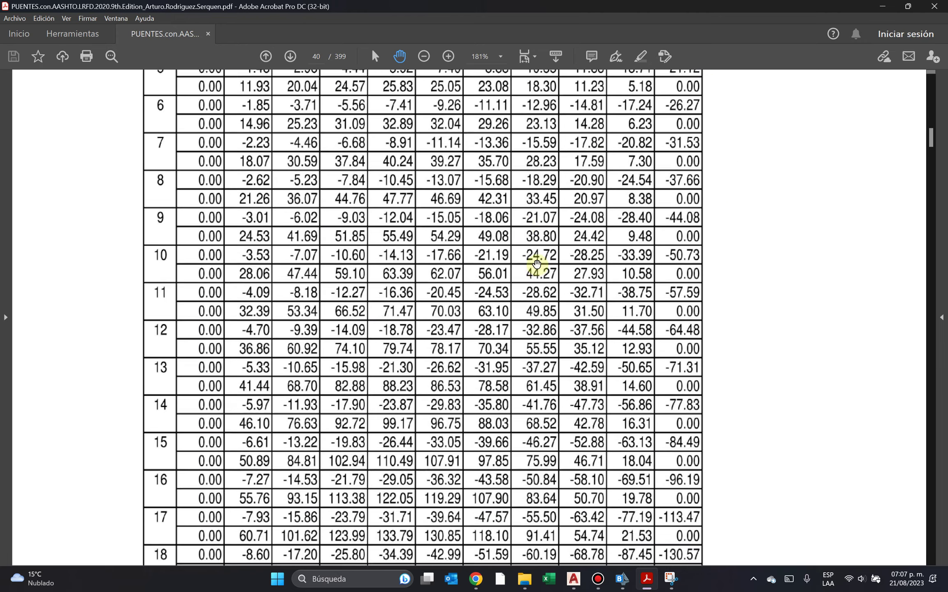
pyautogui.scroll(-20, 517, 259)
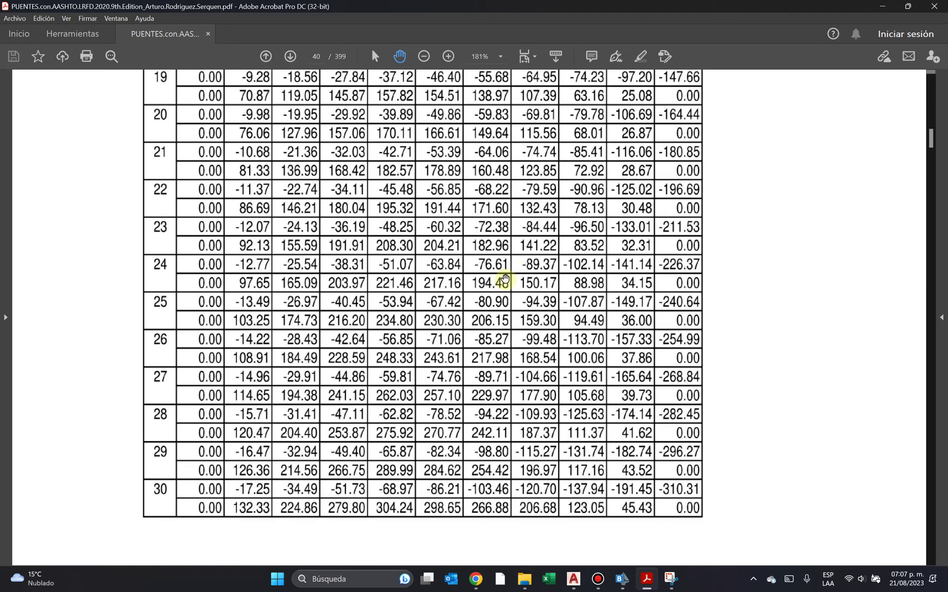
pyautogui.scroll(-20, 596, 280)
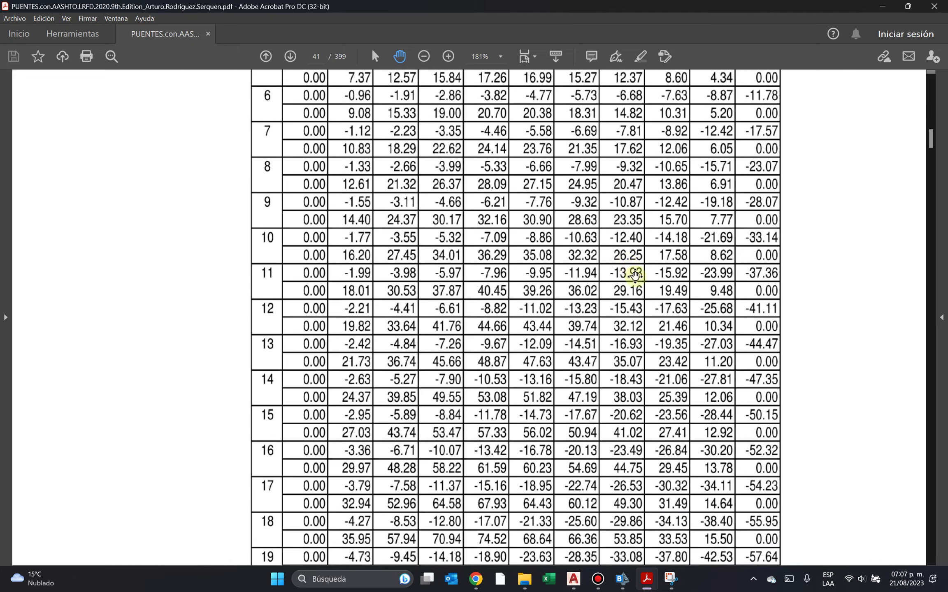
# Examine Fig. A2.7 on page 42, the HL-93 moment envelope for continuous beams with two equal spans.
pyautogui.scroll(4, 658, 302)
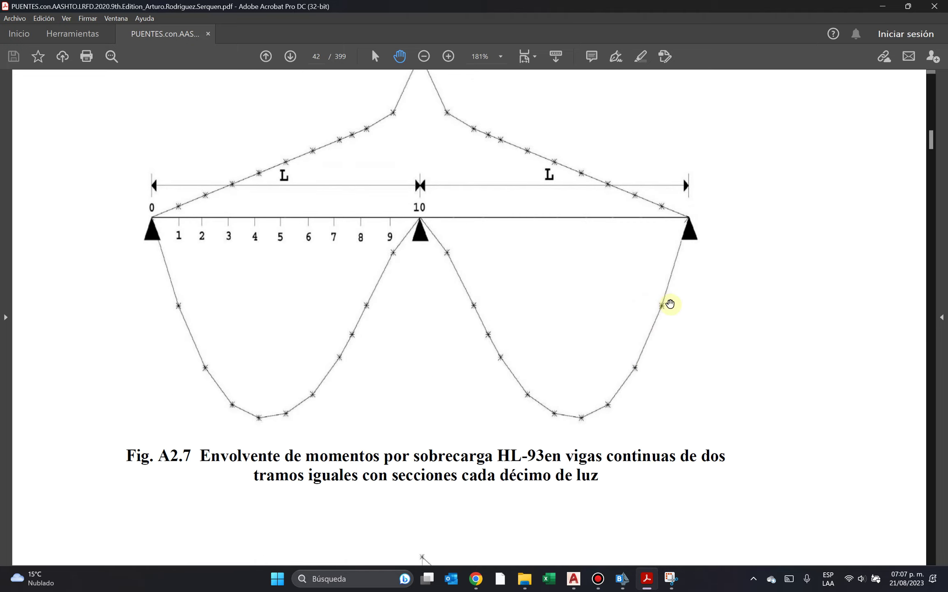
pyautogui.scroll(-2, 663, 305)
pyautogui.scroll(1, 642, 288)
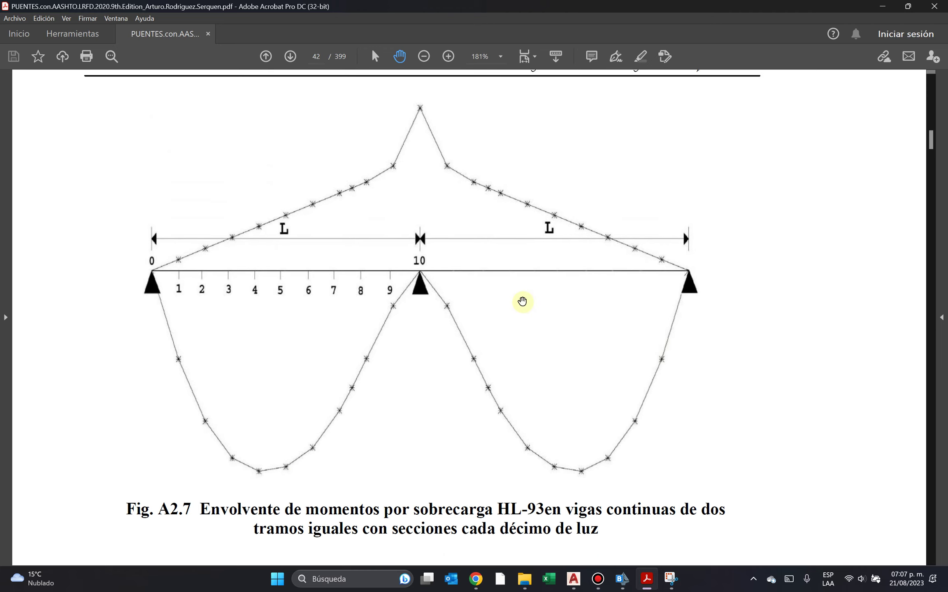
pyautogui.scroll(-1, 468, 296)
pyautogui.scroll(-3, 531, 358)
# Go to Table A2.4 of vehicle dimensions and loads on page 43 and select its title text.
pyautogui.scroll(-20, 539, 362)
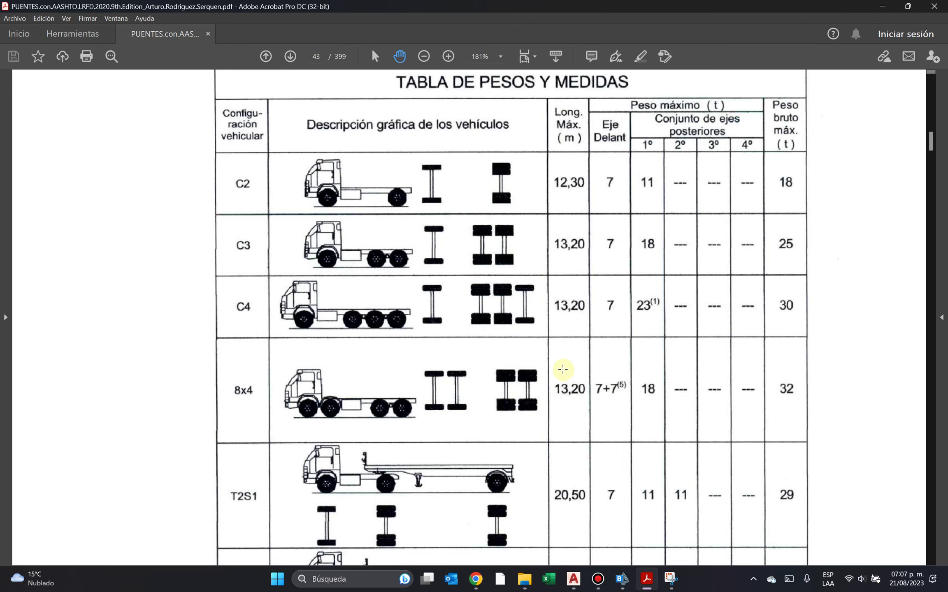
pyautogui.scroll(1, 564, 366)
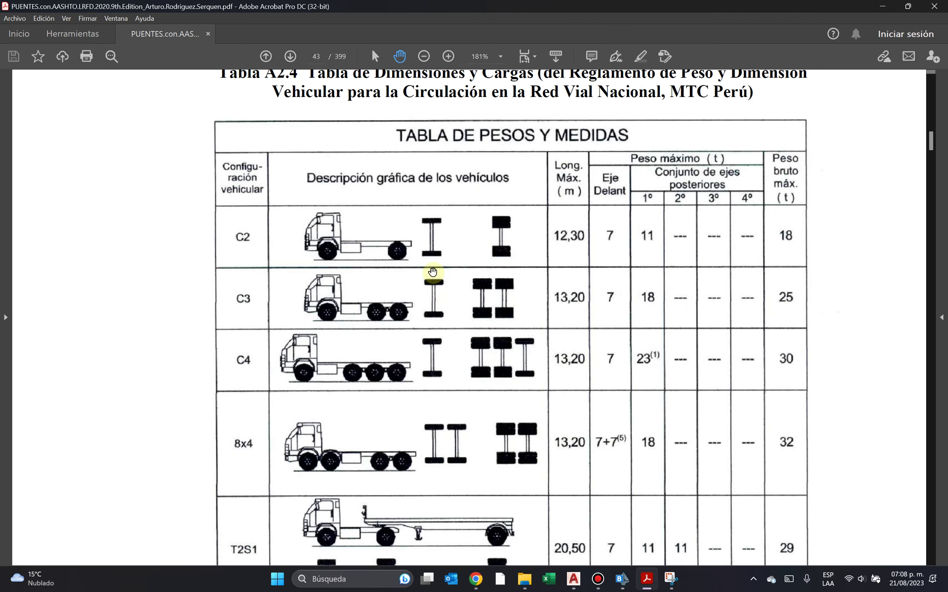
pyautogui.scroll(1, 518, 251)
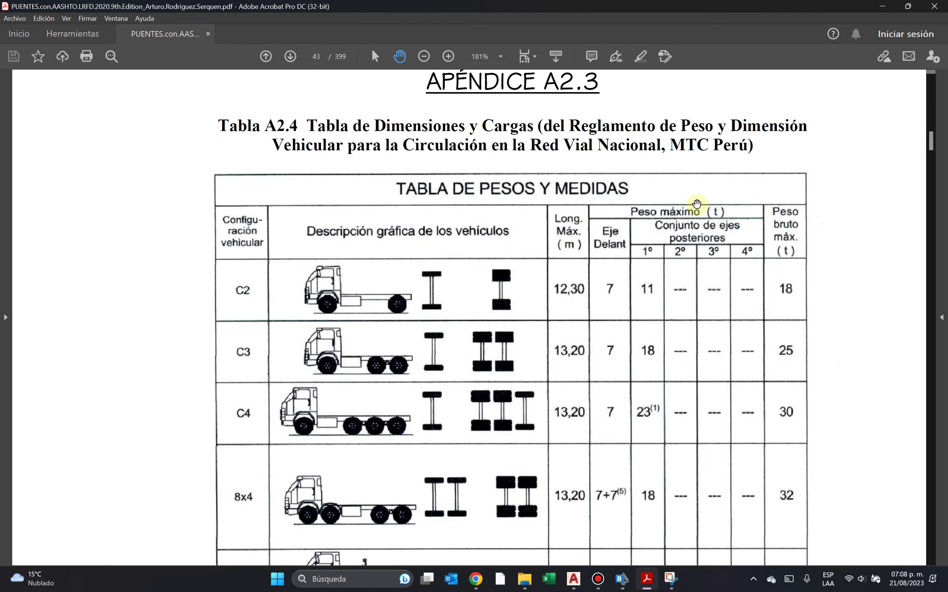
pyautogui.moveTo(745, 144); pyautogui.dragTo(672, 182)
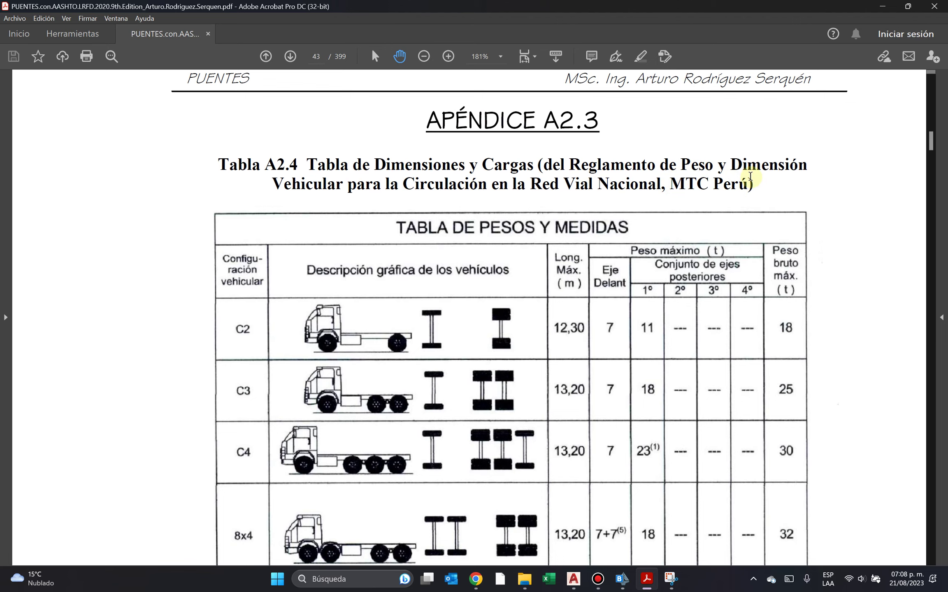
pyautogui.moveTo(750, 176); pyautogui.dragTo(345, 161)
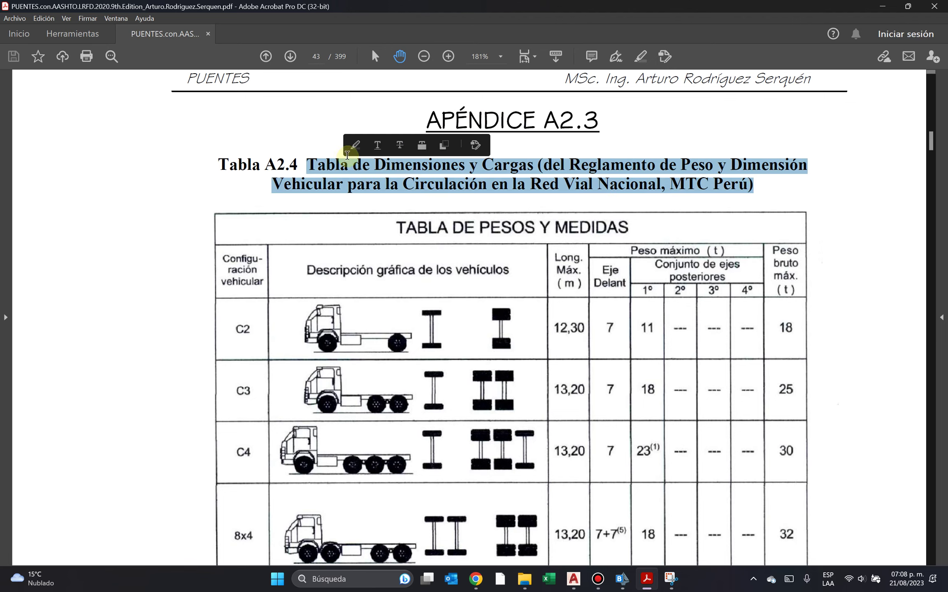
# Examine the vehicle weights and dimensions in Table A2.4 on page 43 and its continuation on page 44.
pyautogui.scroll(-2, 382, 325)
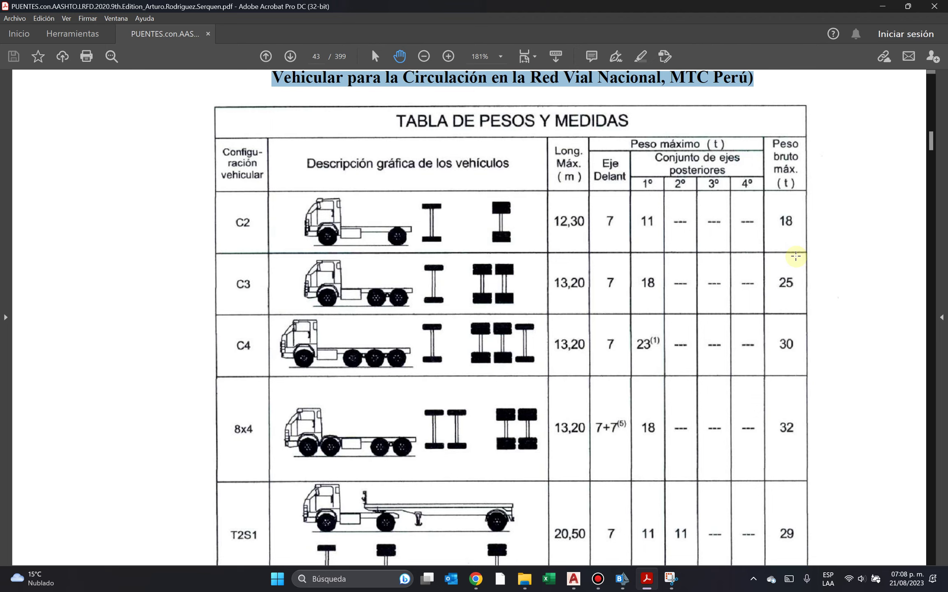
pyautogui.scroll(-3, 560, 440)
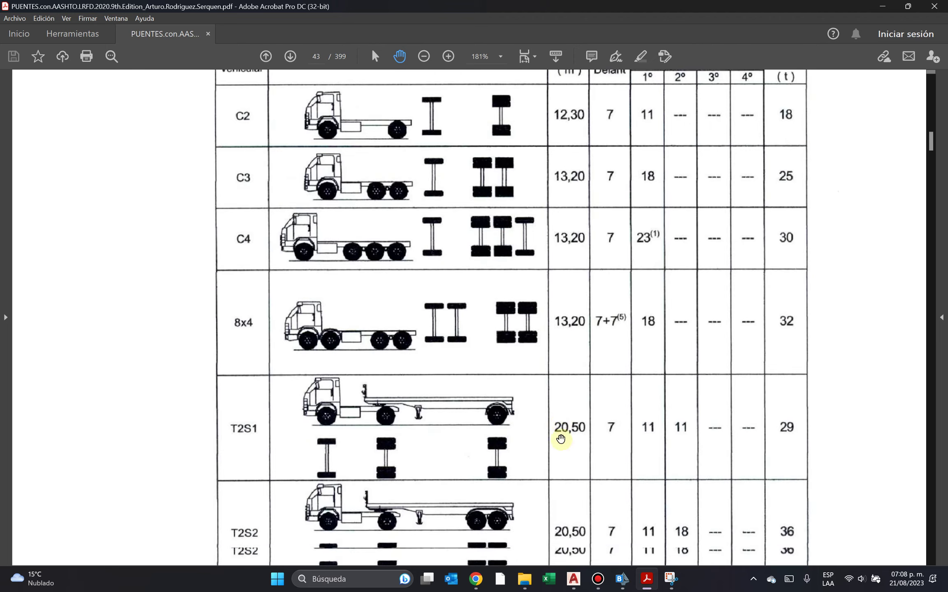
pyautogui.scroll(-20, 560, 440)
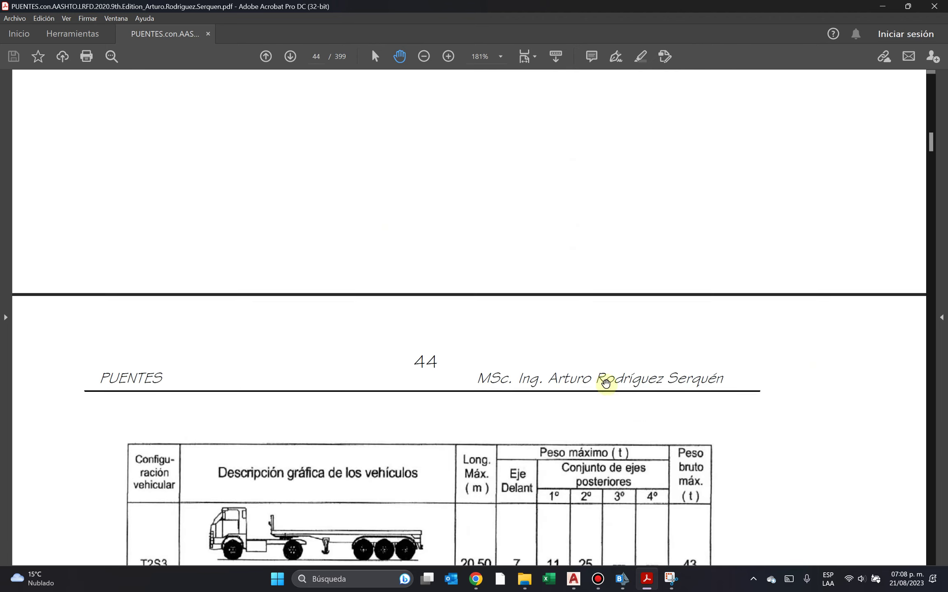
pyautogui.scroll(-8, 658, 324)
pyautogui.scroll(6, 779, 281)
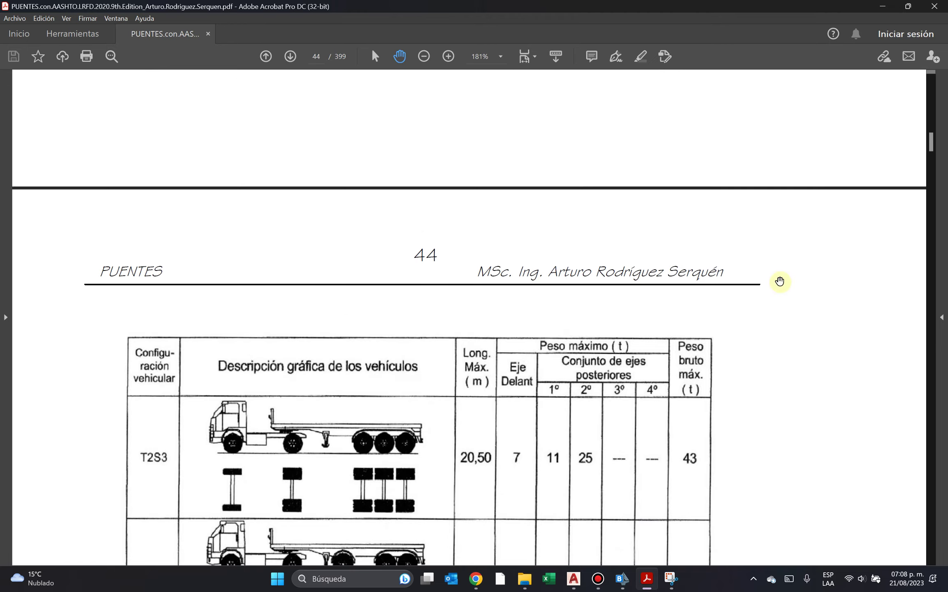
pyautogui.scroll(7, 755, 273)
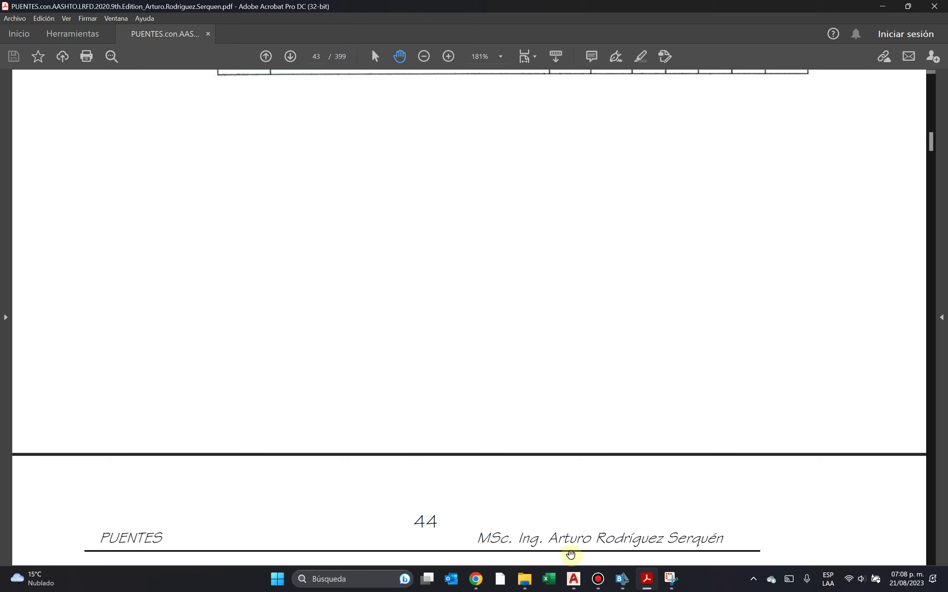
# Switch to AutoCAD and examine the general bridge plan, from the 20.00 m span to its upper approach pavement.
pyautogui.click(573, 579)
pyautogui.scroll(-4, 504, 404)
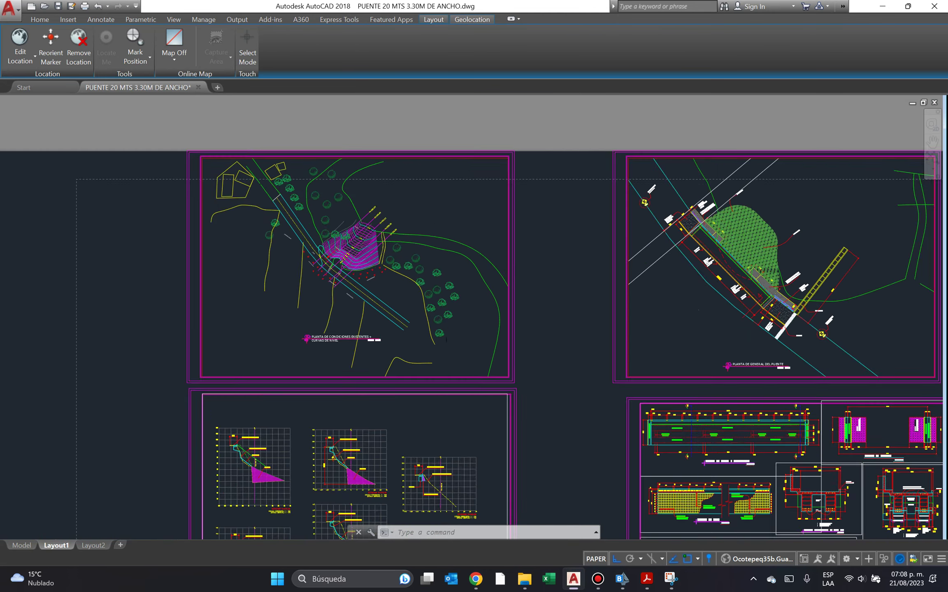
pyautogui.scroll(8, 580, 284)
pyautogui.moveTo(579, 283); pyautogui.dragTo(681, 218, button='middle')
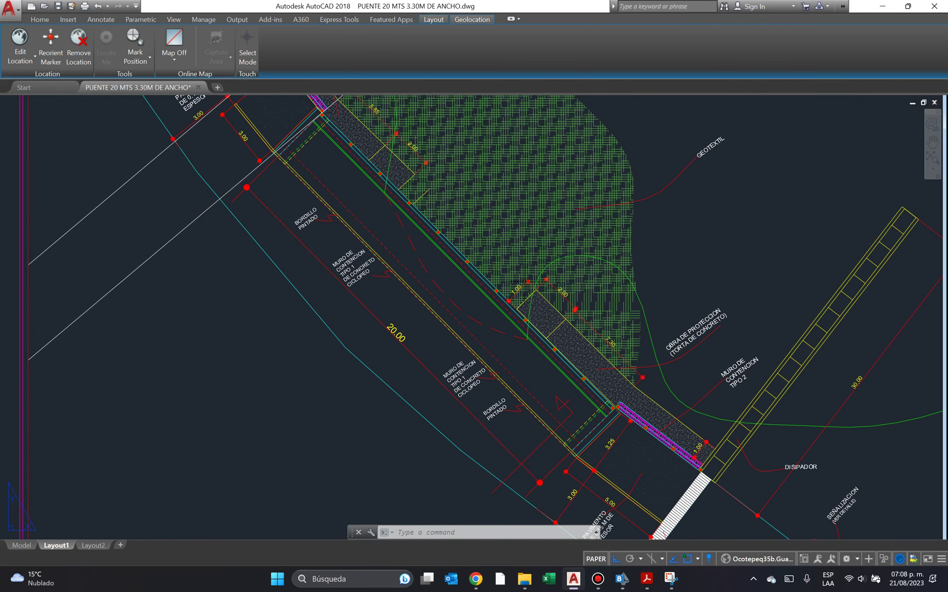
pyautogui.moveTo(394, 227); pyautogui.dragTo(360, 282, button='middle')
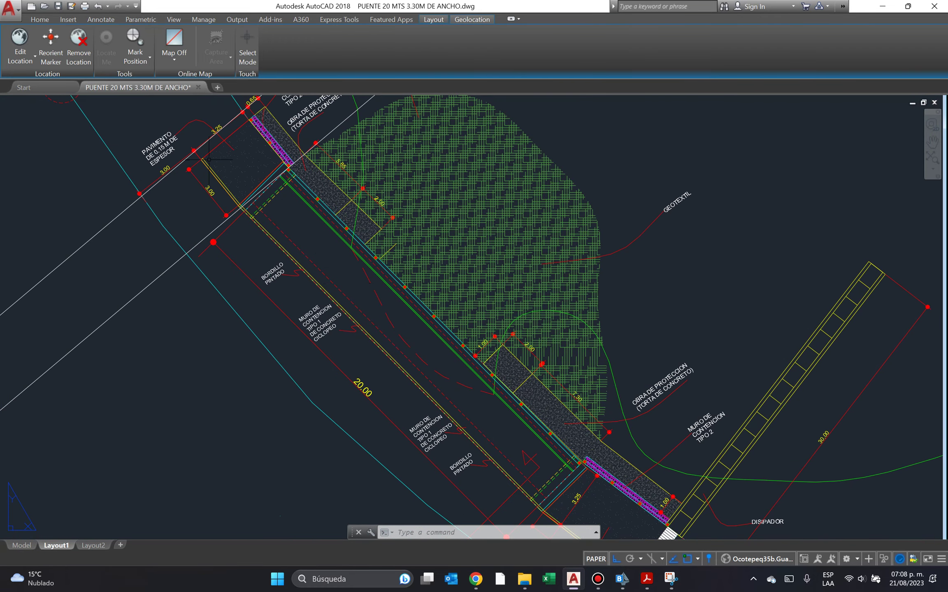
pyautogui.scroll(2, 225, 168)
pyautogui.moveTo(219, 150); pyautogui.dragTo(342, 164, button='middle')
pyautogui.scroll(-2, 255, 239)
pyautogui.scroll(2, 258, 235)
pyautogui.scroll(-2, 344, 171)
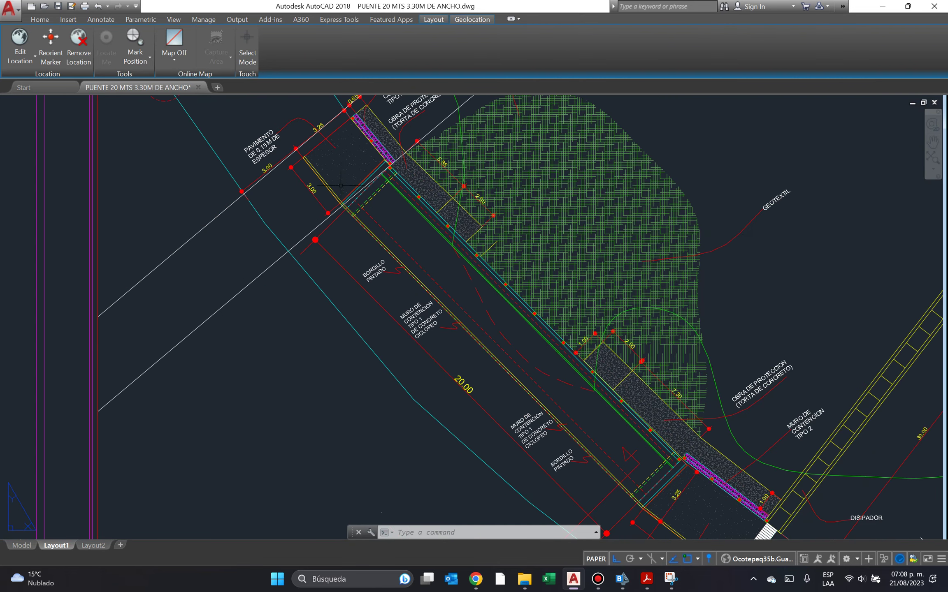
# Inspect the 20.00 m span dimension and the bridge's lower end with its 3.25 m width on the general plan.
pyautogui.moveTo(379, 263); pyautogui.dragTo(380, 195, button='middle')
pyautogui.scroll(4, 487, 333)
pyautogui.click(394, 320)
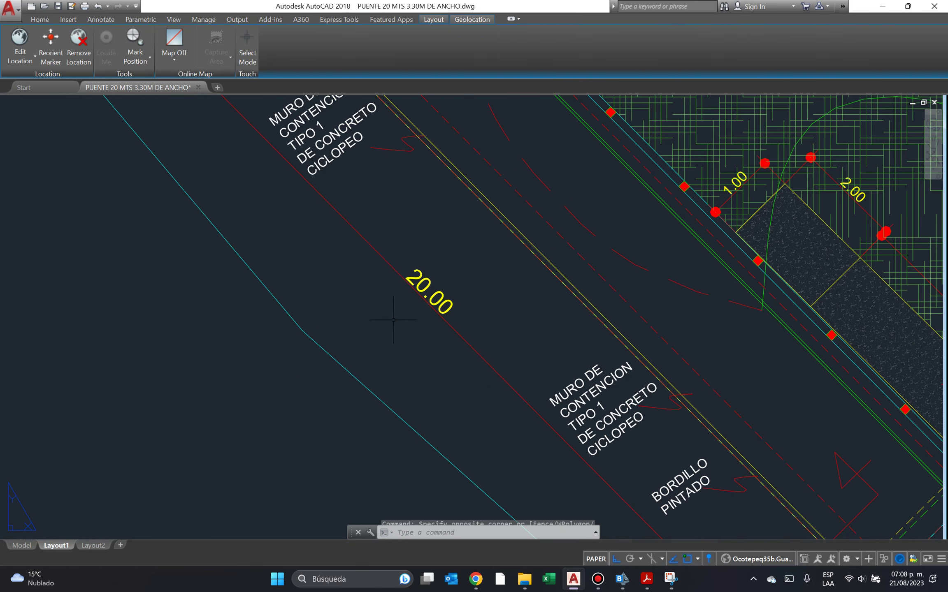
pyautogui.scroll(-3, 394, 320)
pyautogui.scroll(-1, 513, 353)
pyautogui.moveTo(513, 353); pyautogui.dragTo(494, 366, button='middle')
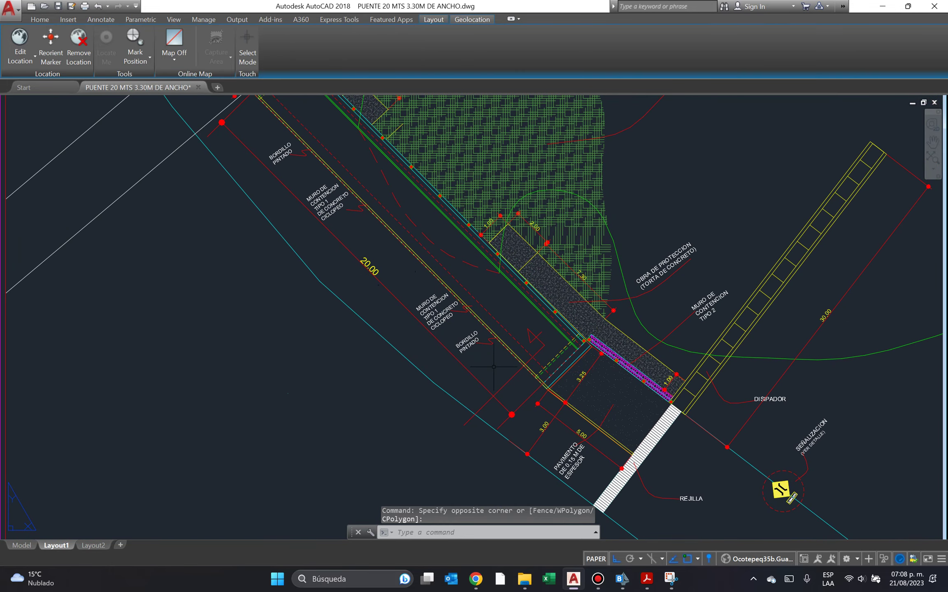
pyautogui.scroll(5, 514, 374)
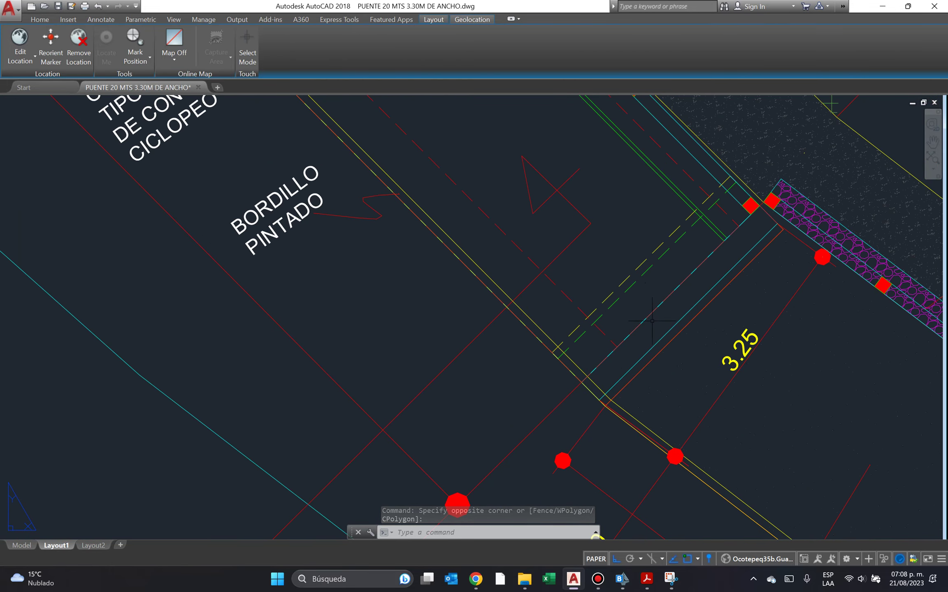
pyautogui.scroll(-2, 652, 321)
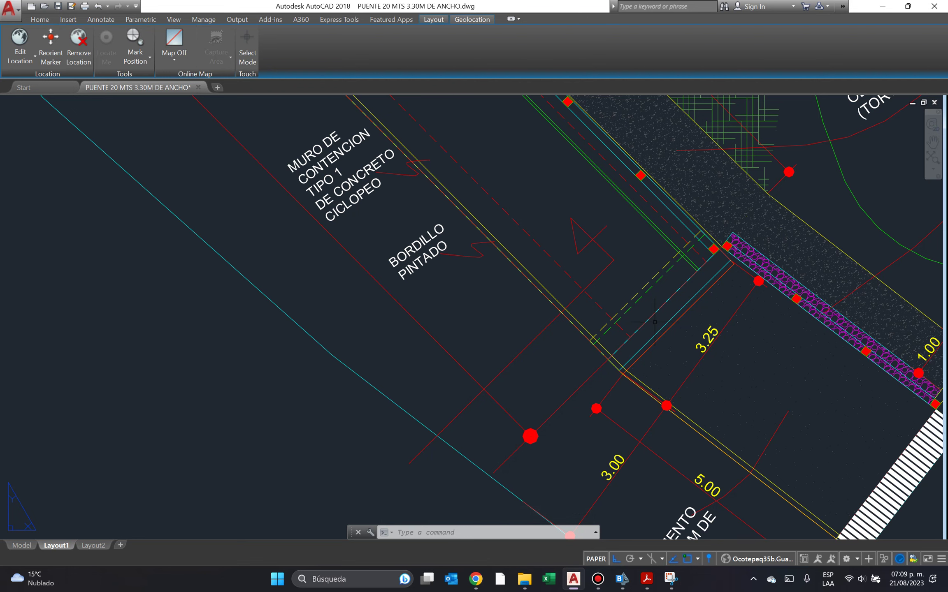
pyautogui.scroll(-2, 616, 283)
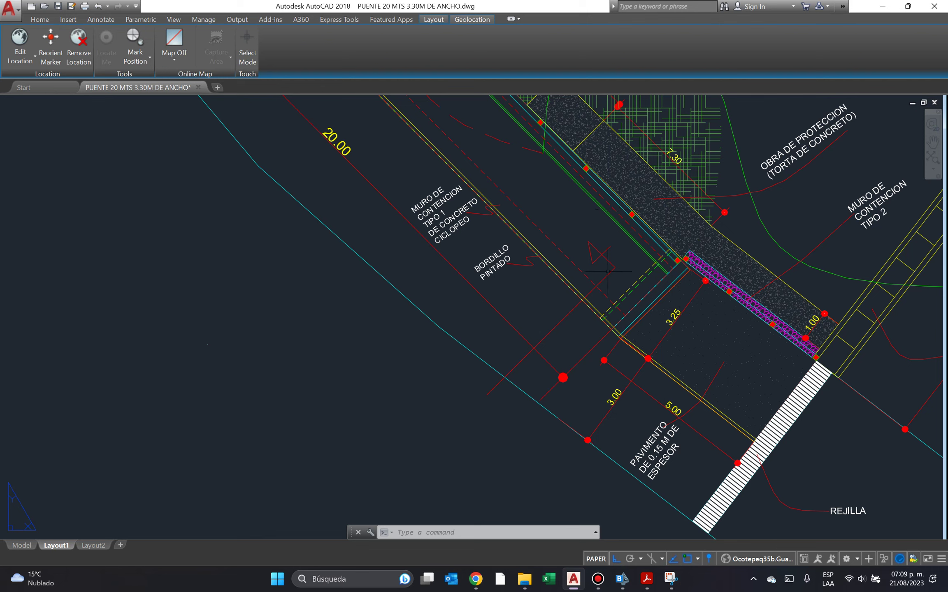
# View the beam and diaphragm plan and slab cross-section A-A on the structural sheet.
pyautogui.scroll(-5, 609, 276)
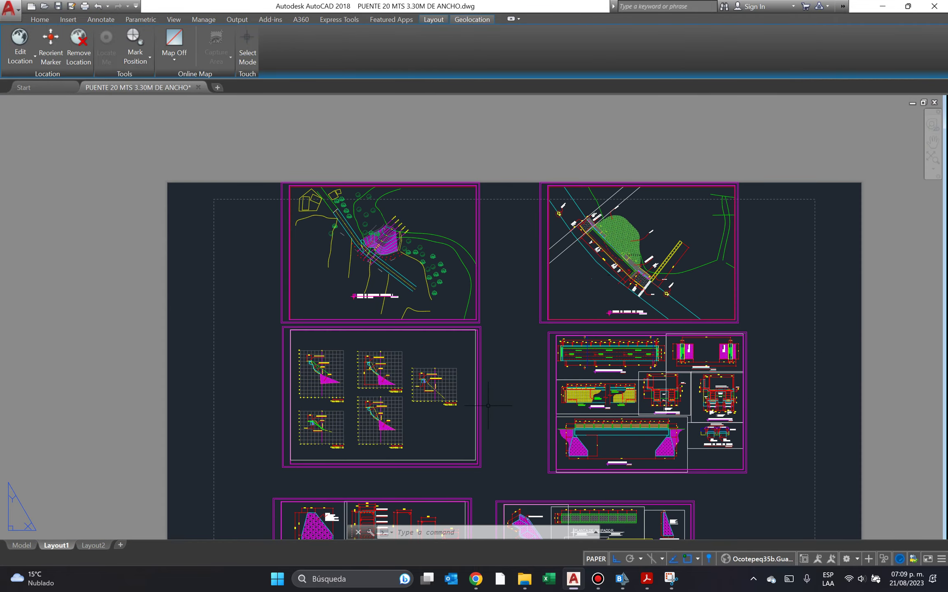
pyautogui.scroll(8, 494, 272)
pyautogui.scroll(-2, 537, 269)
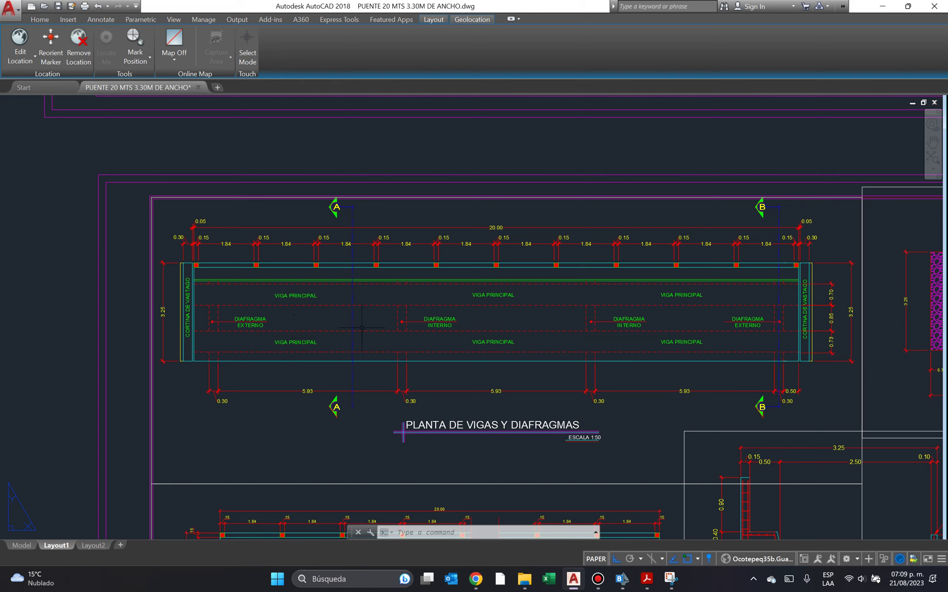
pyautogui.scroll(-6, 574, 235)
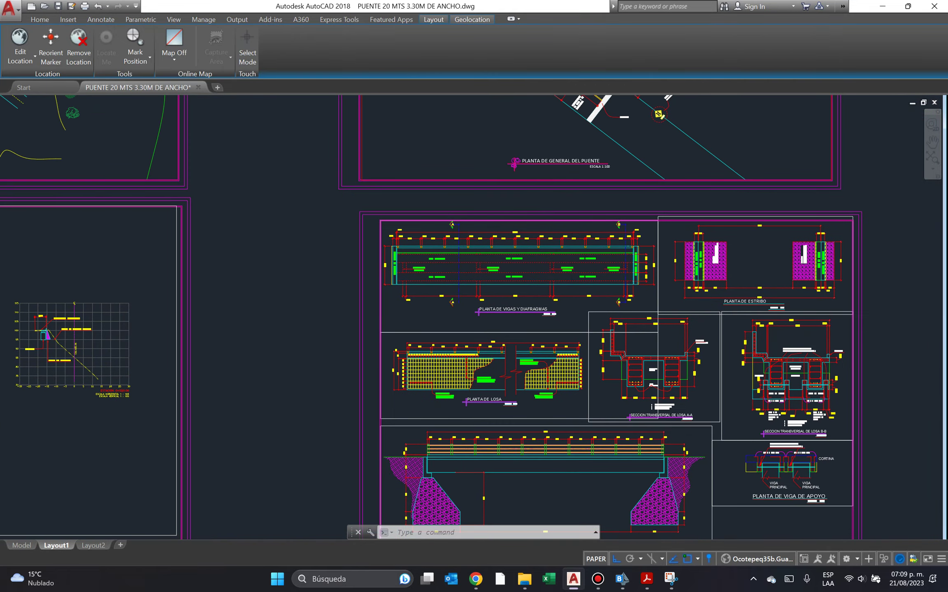
pyautogui.scroll(5, 596, 311)
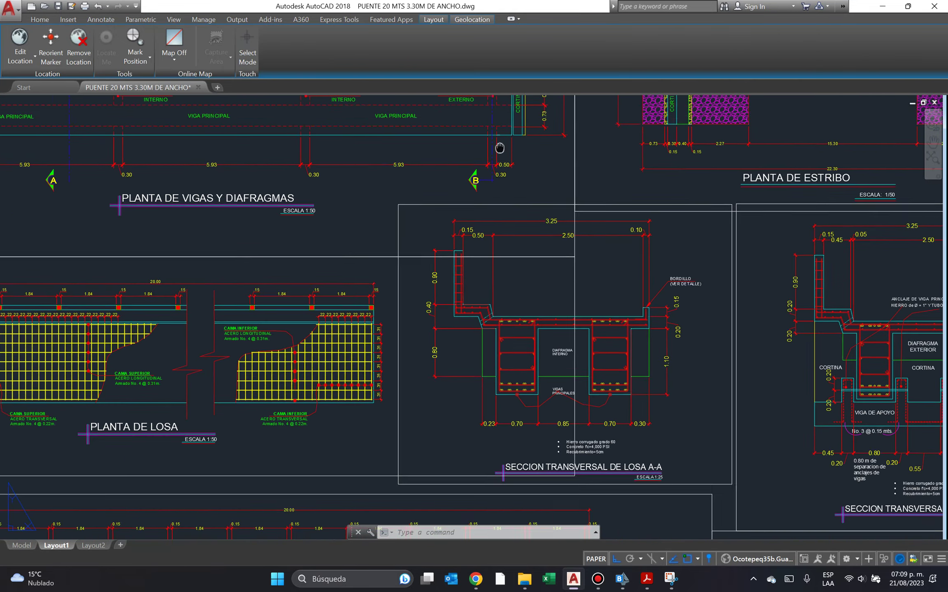
pyautogui.scroll(-6, 416, 132)
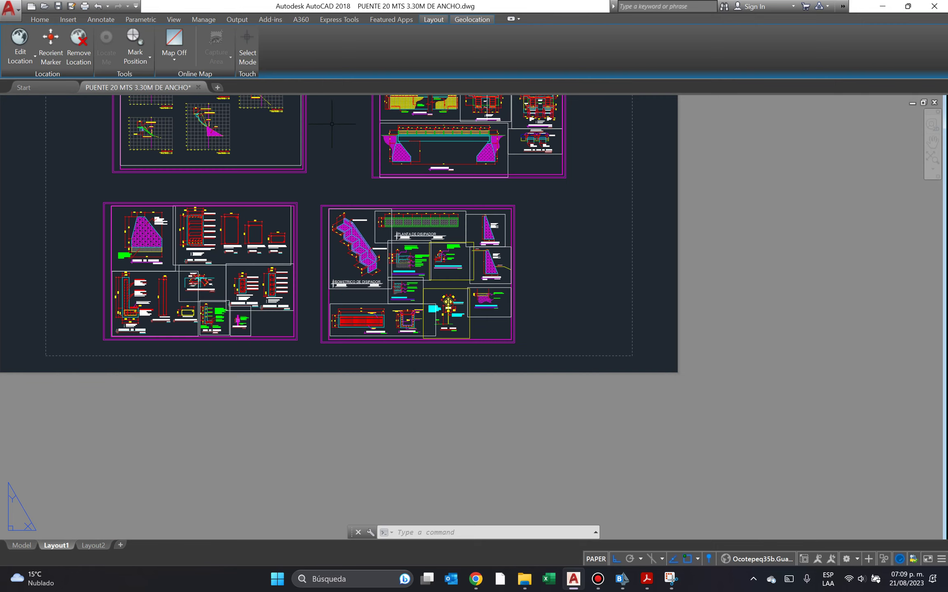
# Look over the full set of layout sheets and revisit the general bridge plan.
pyautogui.moveTo(298, 237); pyautogui.dragTo(264, 437, button='middle')
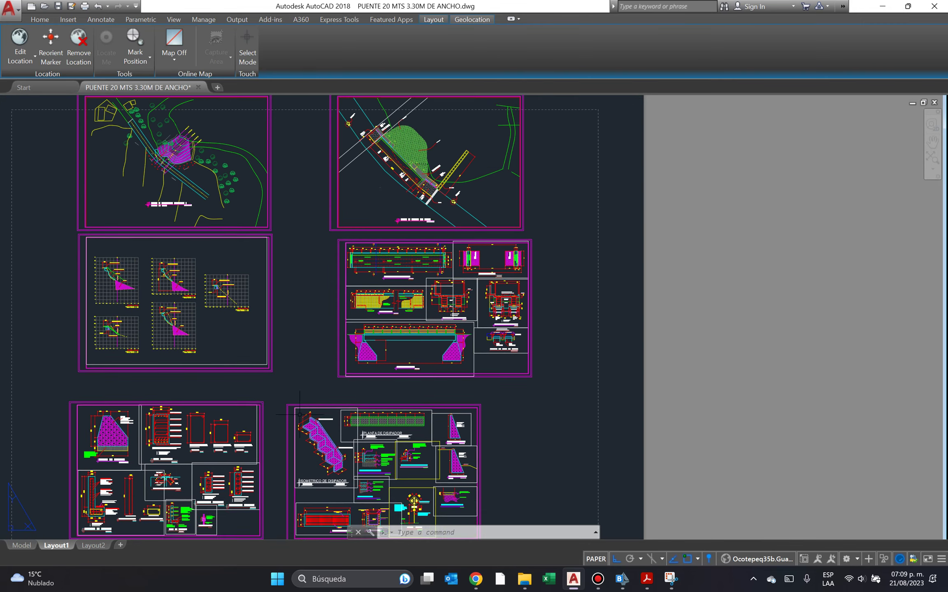
pyautogui.moveTo(348, 225); pyautogui.dragTo(346, 298, button='middle')
pyautogui.scroll(6, 346, 298)
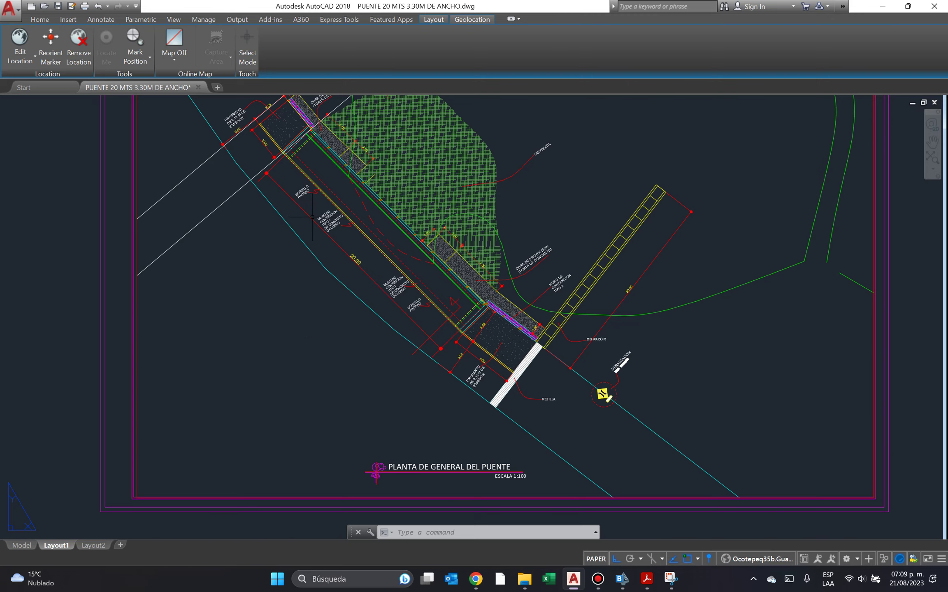
pyautogui.scroll(-6, 311, 216)
pyautogui.moveTo(248, 338); pyautogui.dragTo(349, 271, button='middle')
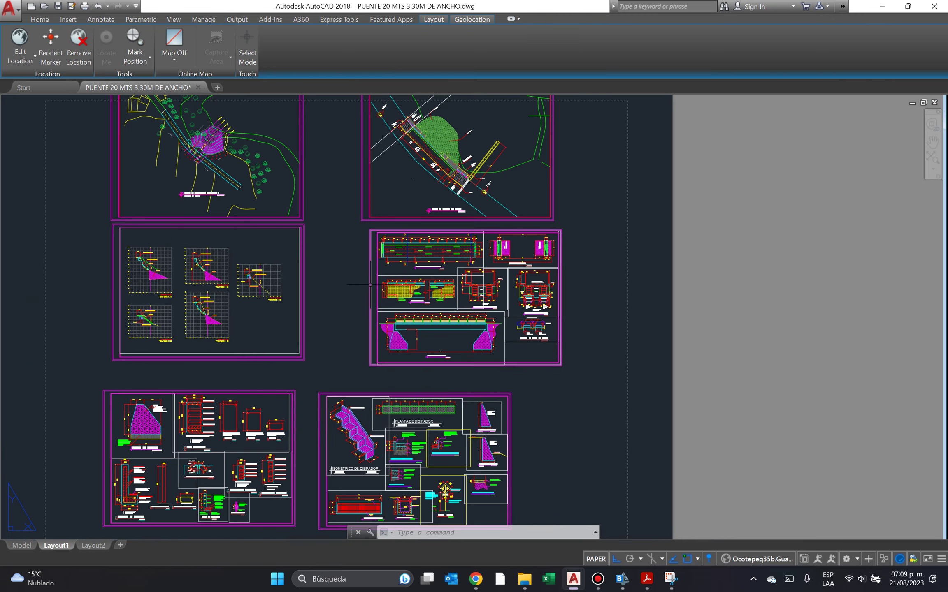
# Examine the main beams, diaphragms and dimensions in the PLANTA DE VIGAS Y DIAFRAGMAS drawing.
pyautogui.scroll(6, 377, 271)
pyautogui.moveTo(459, 207); pyautogui.dragTo(306, 307, button='middle')
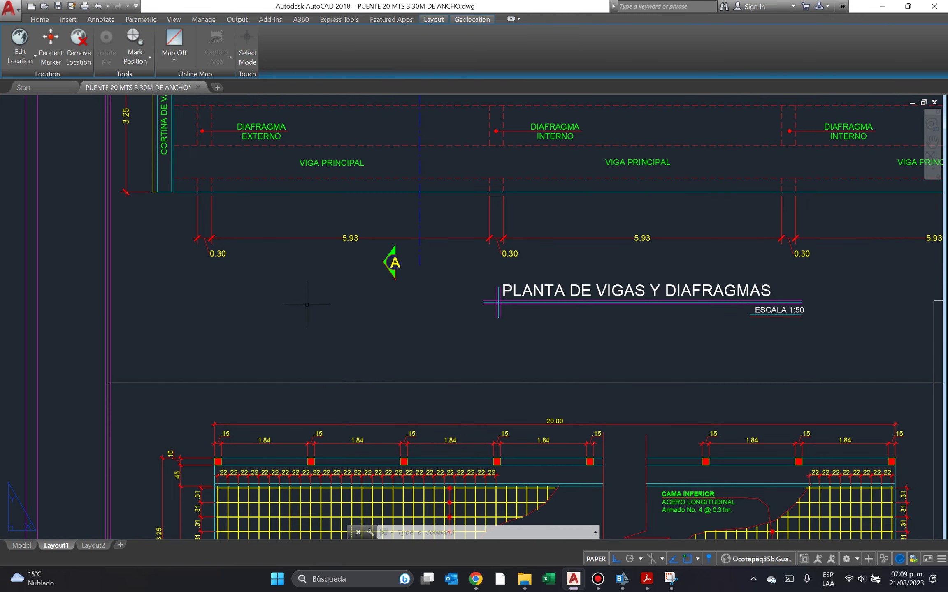
pyautogui.moveTo(453, 148)
pyautogui.mouseDown(button='middle')
pyautogui.moveTo(378, 238)
pyautogui.moveTo(331, 247)
pyautogui.mouseUp(button='middle')
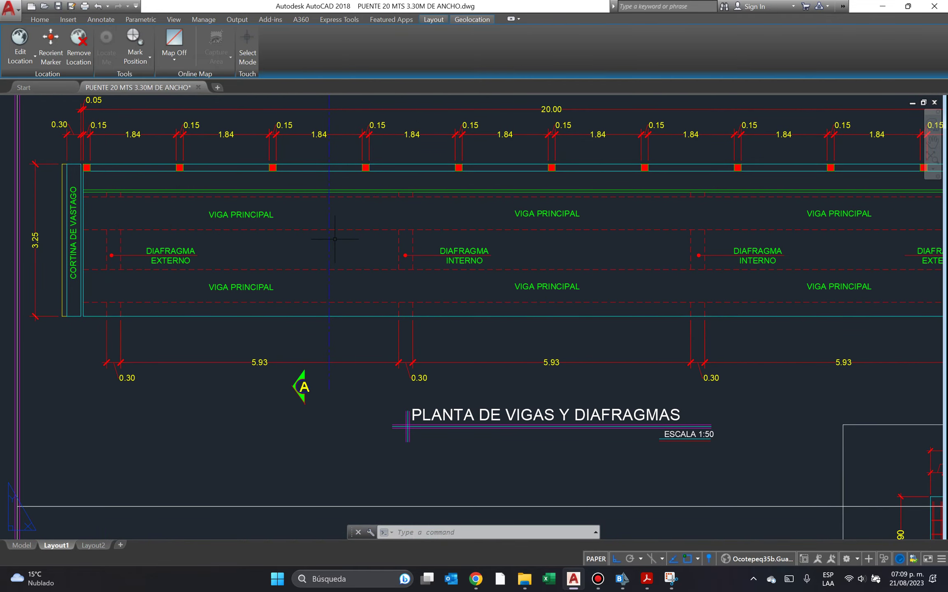
pyautogui.scroll(-5, 454, 190)
pyautogui.scroll(5, 438, 171)
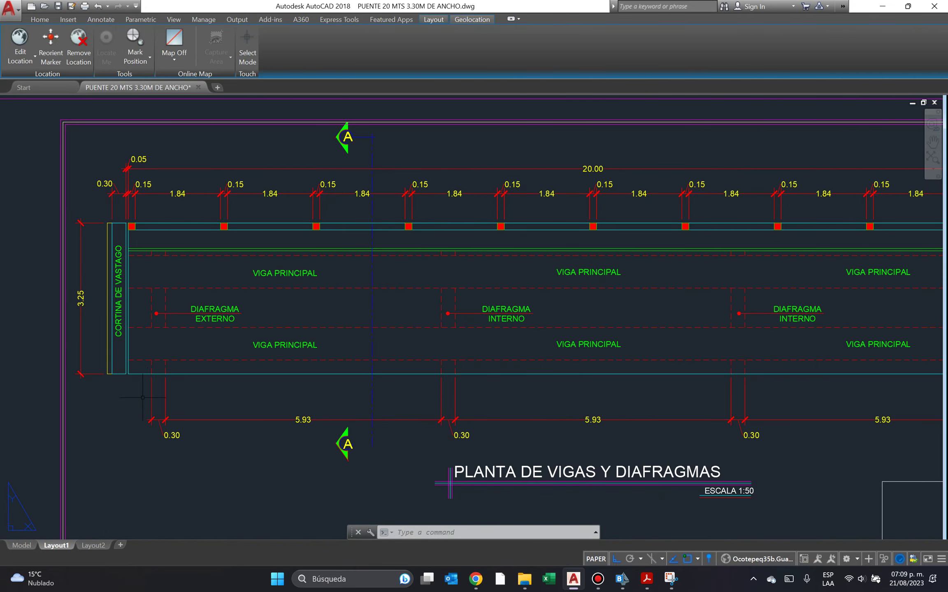
pyautogui.click(277, 275)
pyautogui.scroll(-2, 276, 271)
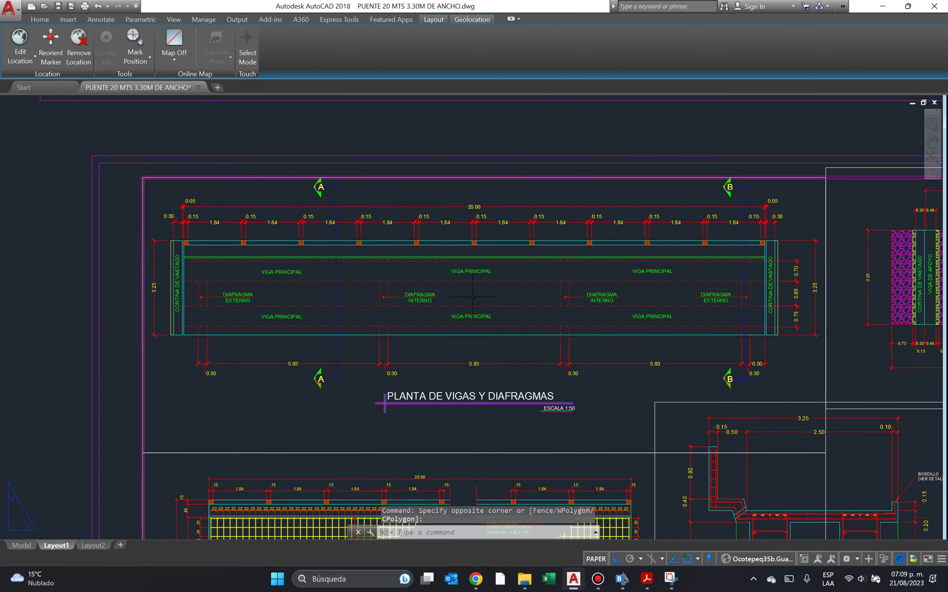
# Examine slab cross-section A-A with its two main beams and internal diaphragm.
pyautogui.moveTo(472, 297); pyautogui.dragTo(287, 149, button='middle')
pyautogui.moveTo(685, 408); pyautogui.dragTo(541, 337, button='middle')
pyautogui.scroll(4, 537, 298)
pyautogui.scroll(-2, 542, 337)
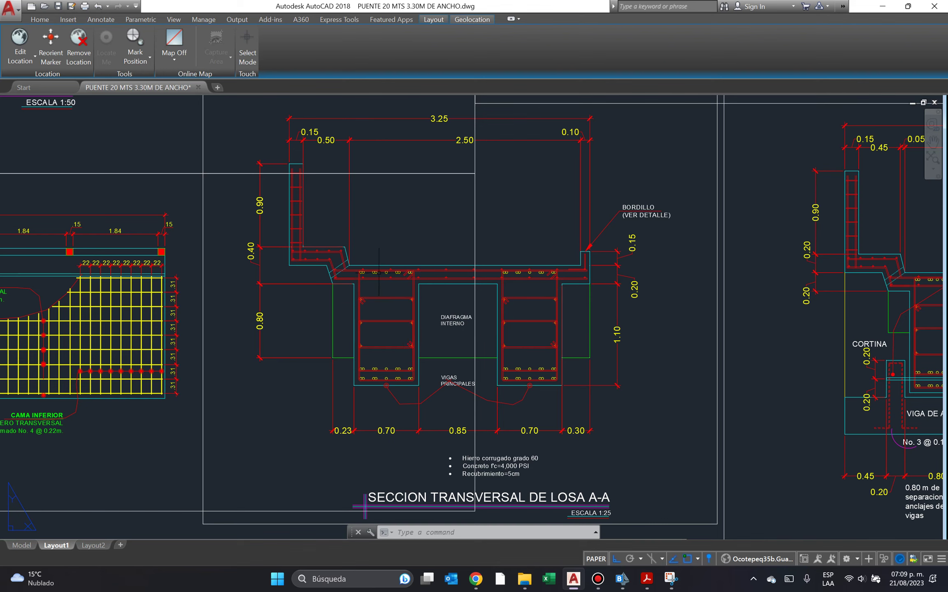
# Inspect the top reinforcement of the left main beam in section A-A, framing its second pair of bars with a selection window.
pyautogui.scroll(6, 379, 274)
pyautogui.scroll(4, 344, 271)
pyautogui.click(344, 271)
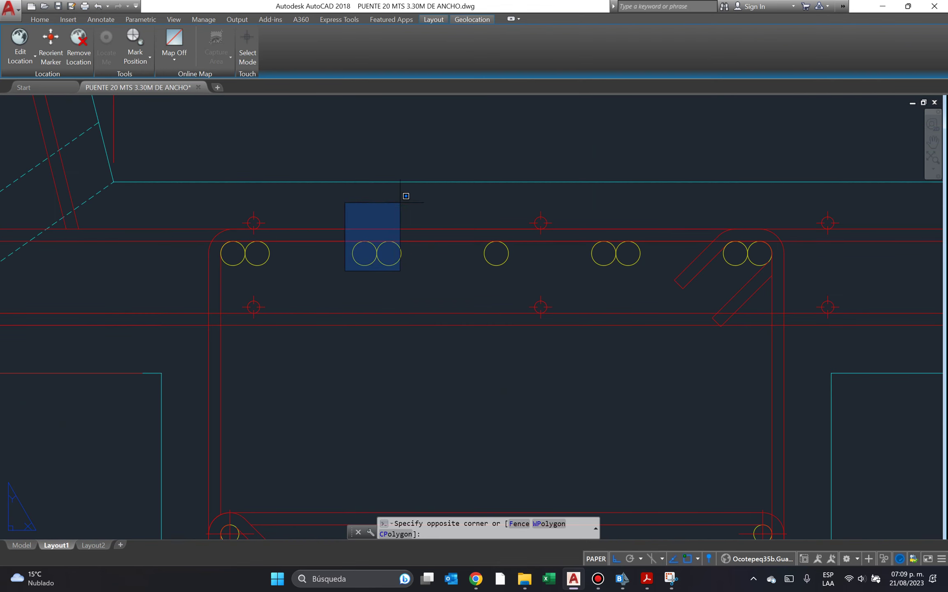
pyautogui.click(401, 192)
pyautogui.click(337, 281)
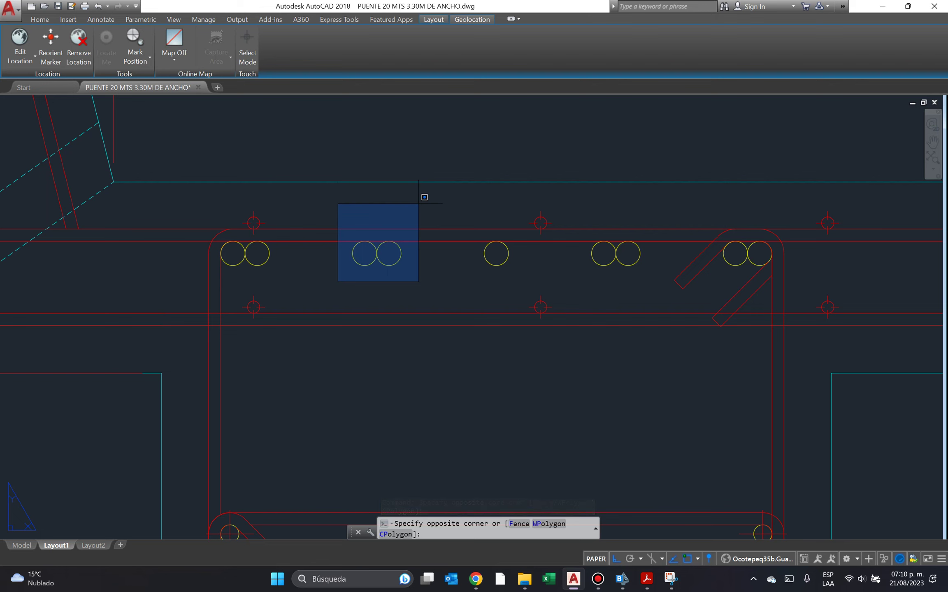
pyautogui.click(417, 198)
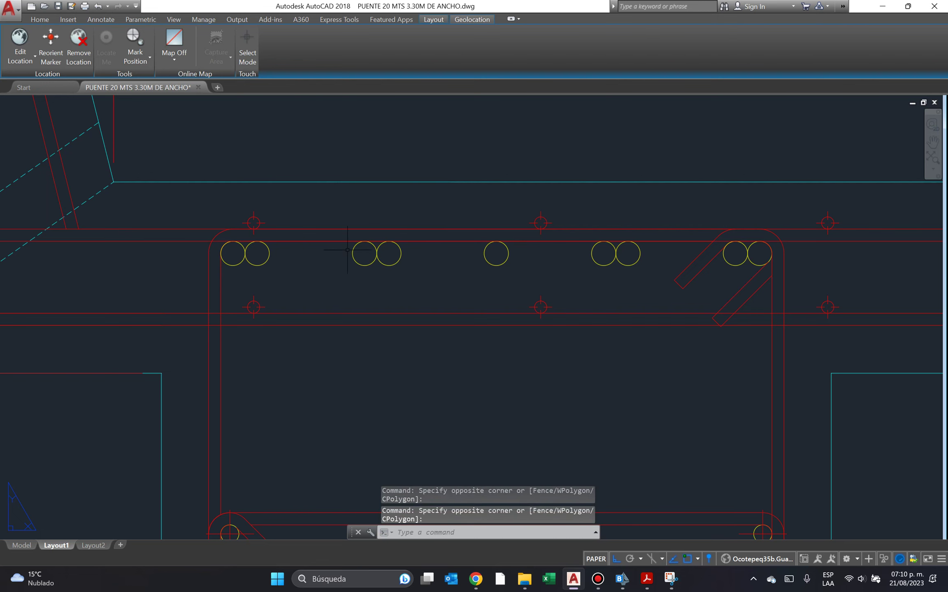
pyautogui.scroll(-4, 347, 249)
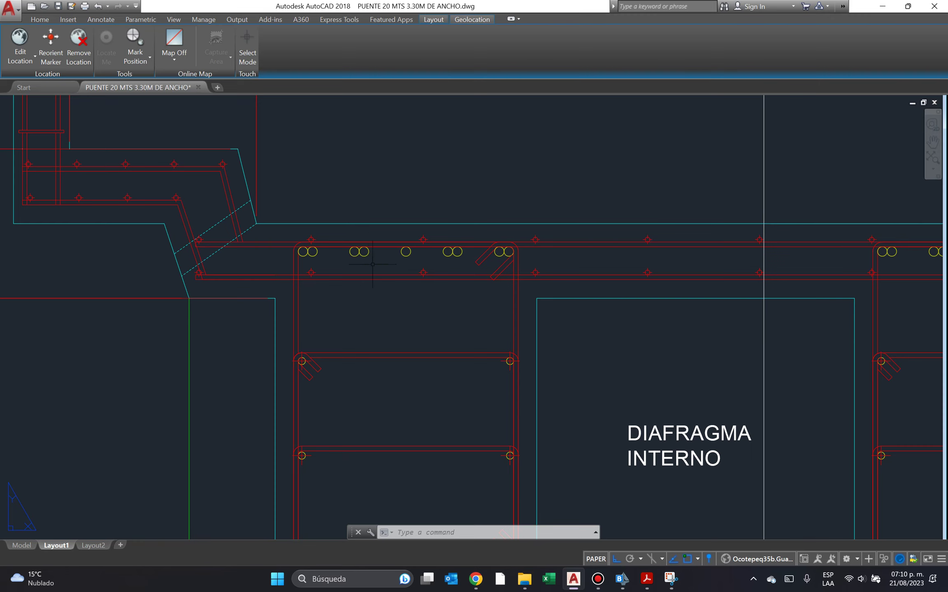
# Switch to the AASHTO bridge PDF and review the 20 m span values in Table A2.1, also in the highlighted screen capture.
pyautogui.click(647, 579)
pyautogui.scroll(20, 546, 360)
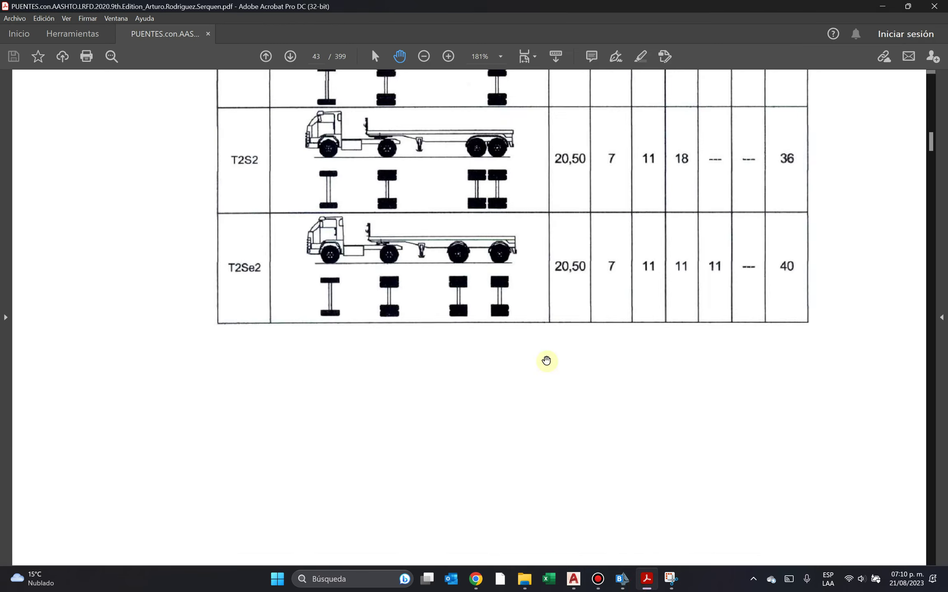
pyautogui.scroll(20, 546, 360)
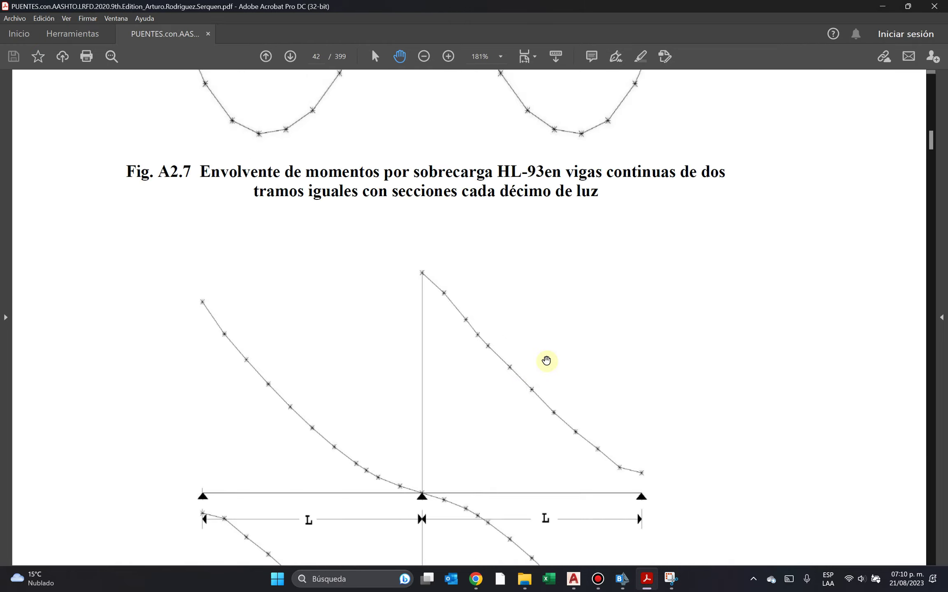
pyautogui.scroll(20, 546, 360)
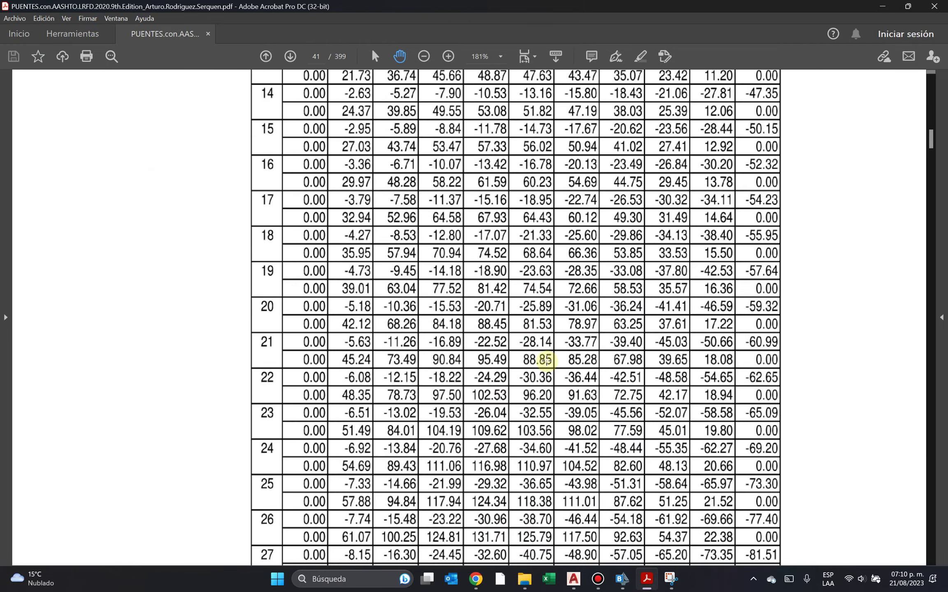
pyautogui.scroll(20, 546, 360)
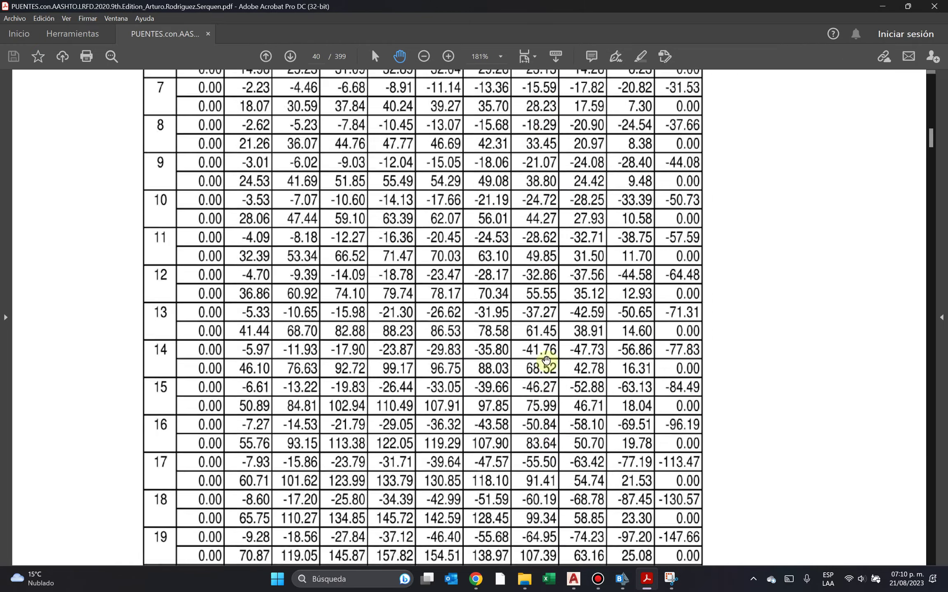
pyautogui.scroll(10, 546, 360)
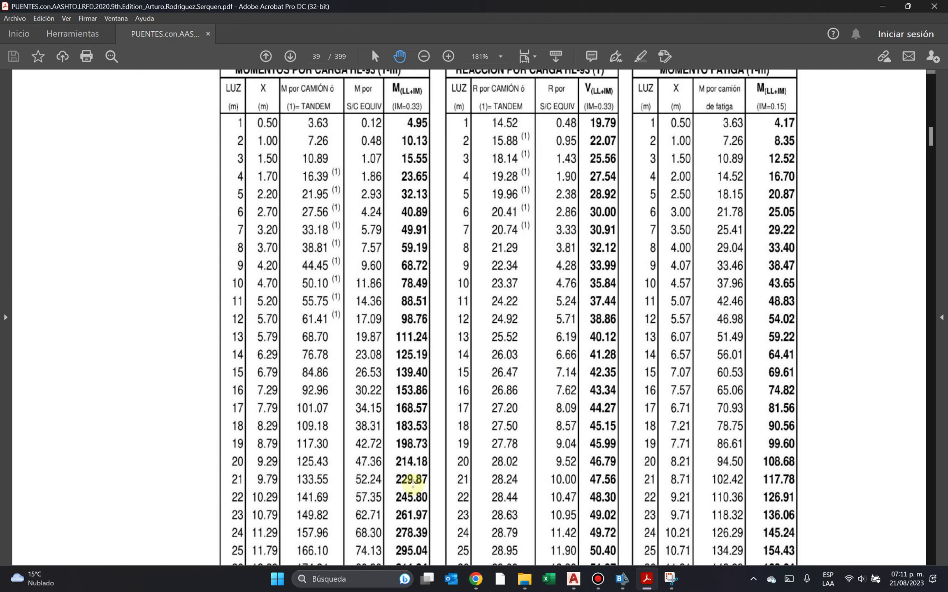
pyautogui.click(391, 460)
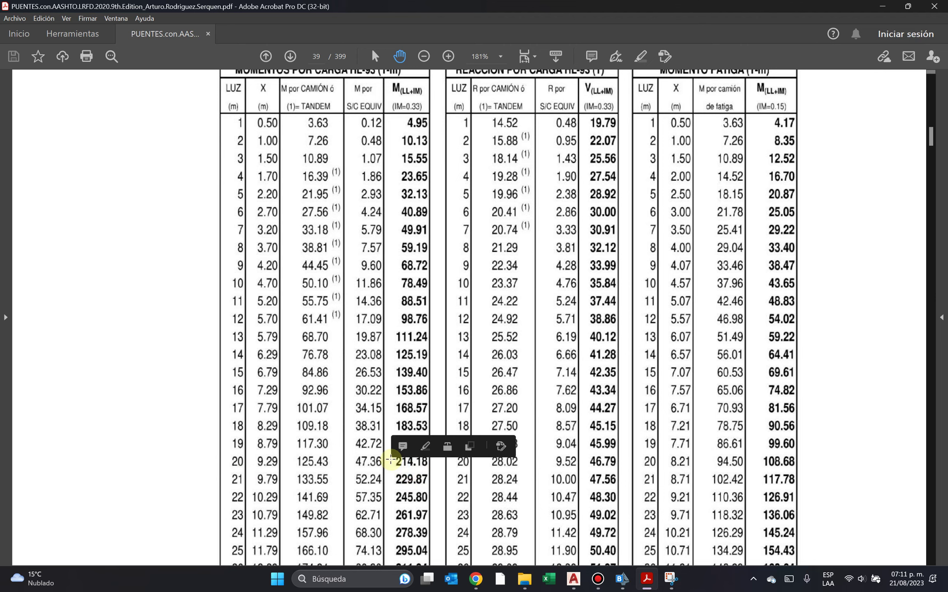
pyautogui.click(670, 584)
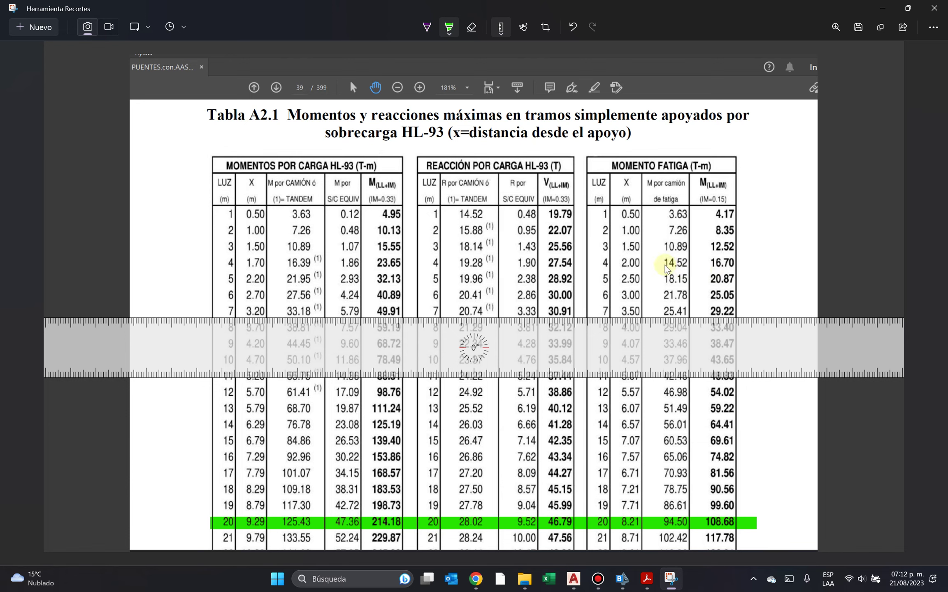
pyautogui.click(881, 6)
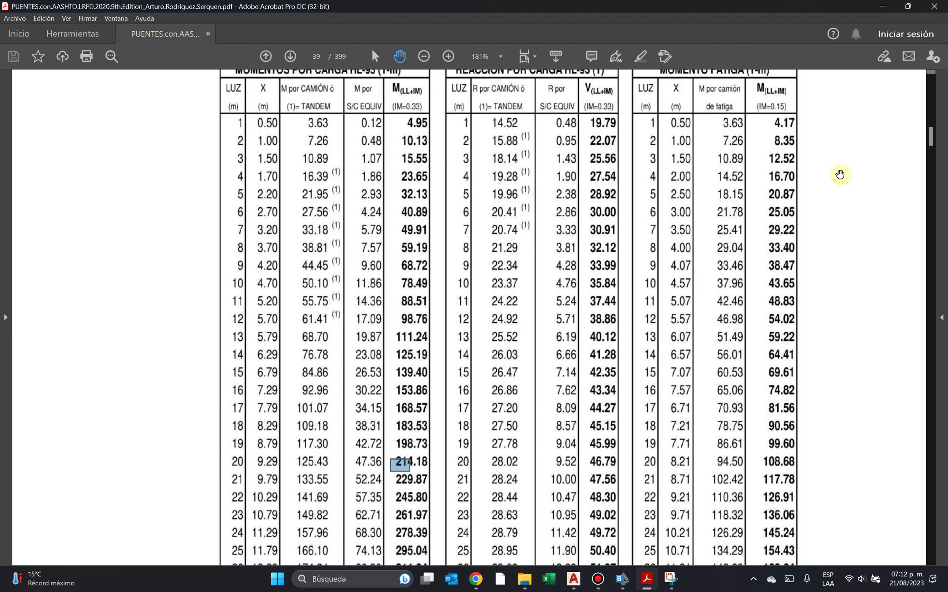
# Look through the HL-93 moment envelope tables A2.2 and A2.3 and the envelope diagram for two-span continuous beams.
pyautogui.scroll(-10, 840, 175)
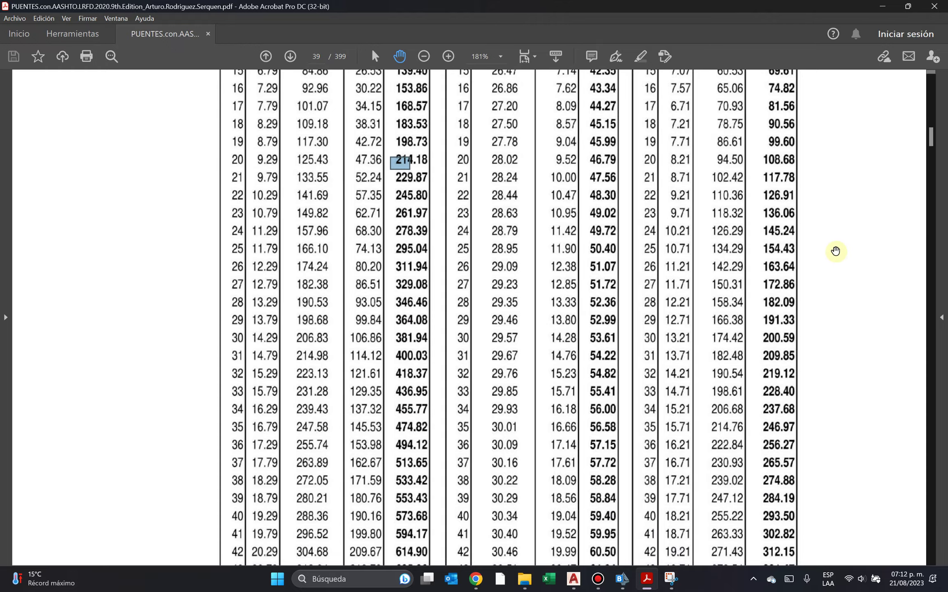
pyautogui.scroll(-16, 862, 240)
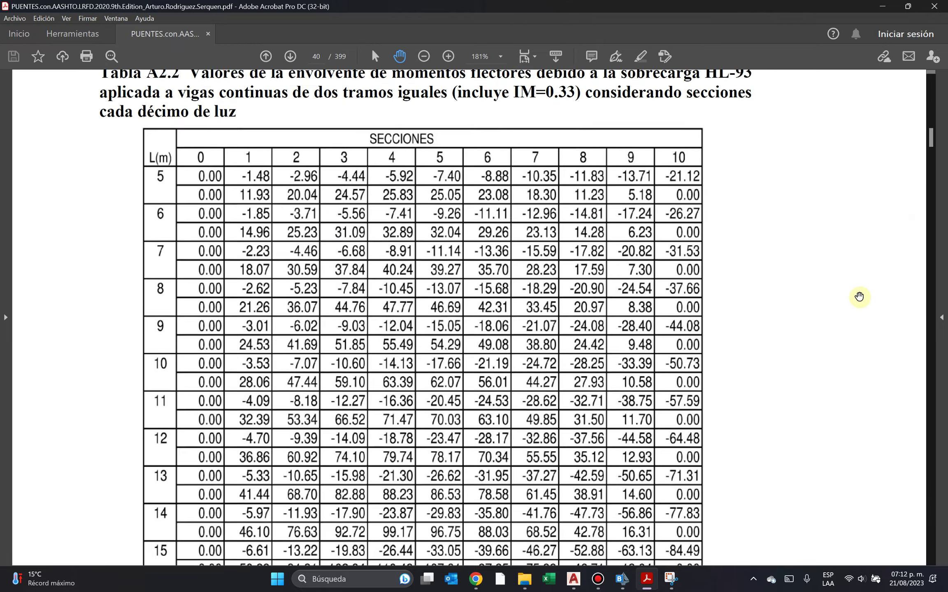
pyautogui.scroll(-18, 761, 336)
pyautogui.scroll(-13, 786, 343)
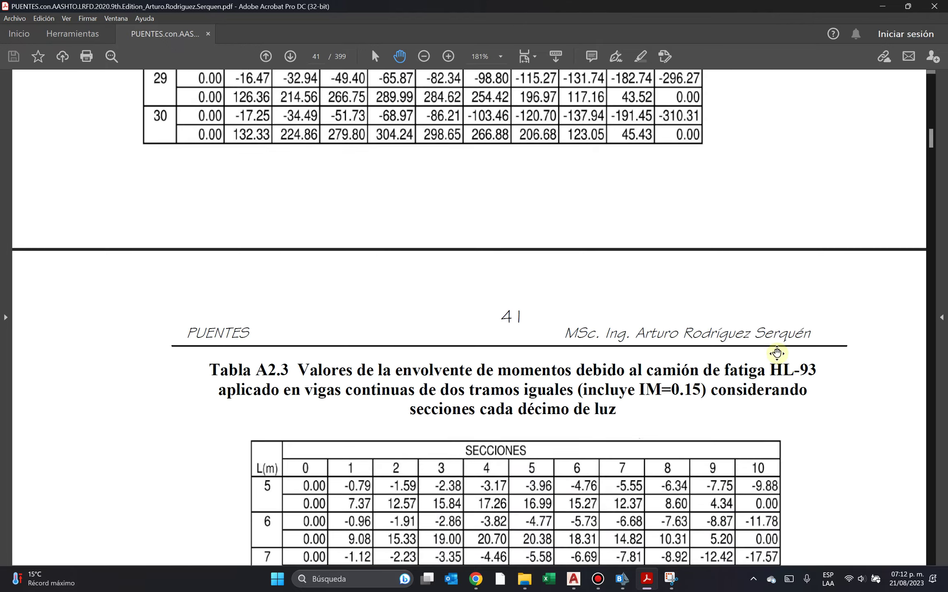
pyautogui.scroll(-20, 786, 358)
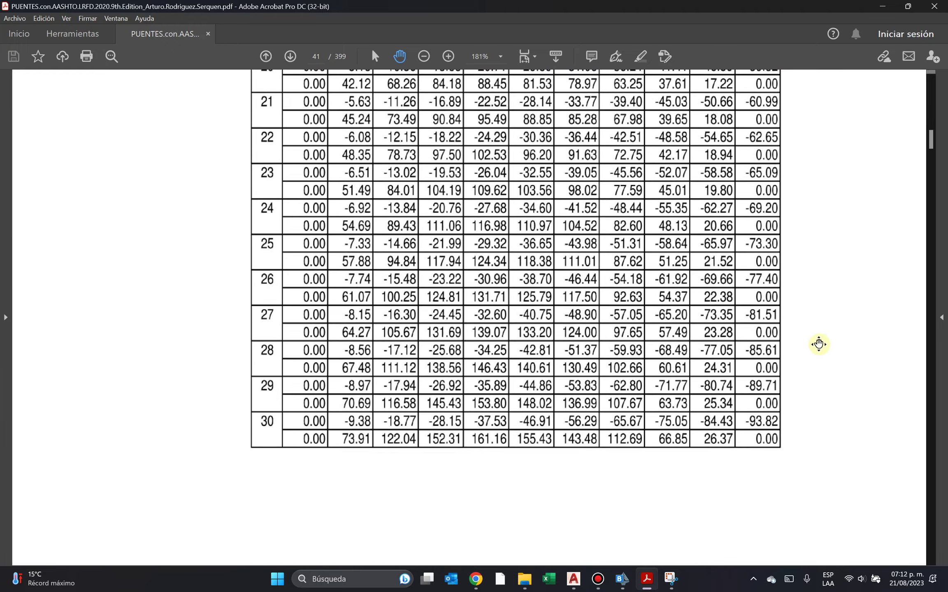
pyautogui.scroll(-8, 844, 280)
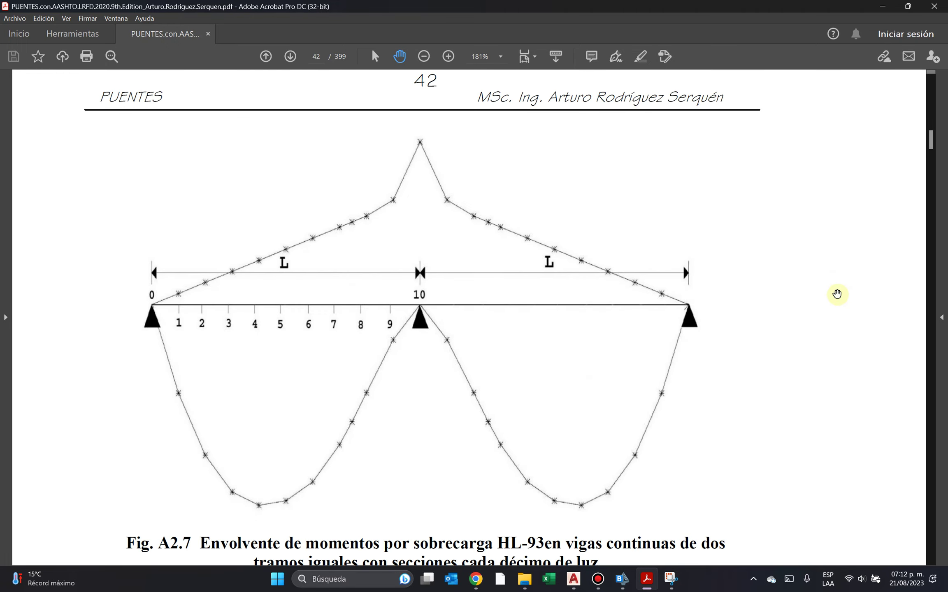
# Return to the AutoCAD drawing and inspect the reinforcement of both main beams in slab section A-A.
pyautogui.click(889, 7)
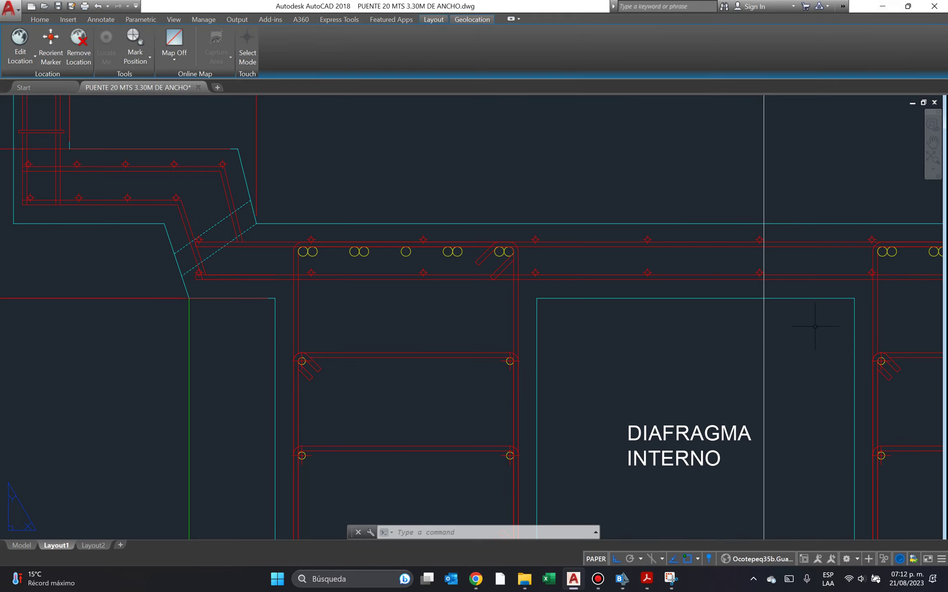
pyautogui.scroll(-5, 674, 340)
pyautogui.scroll(7, 497, 324)
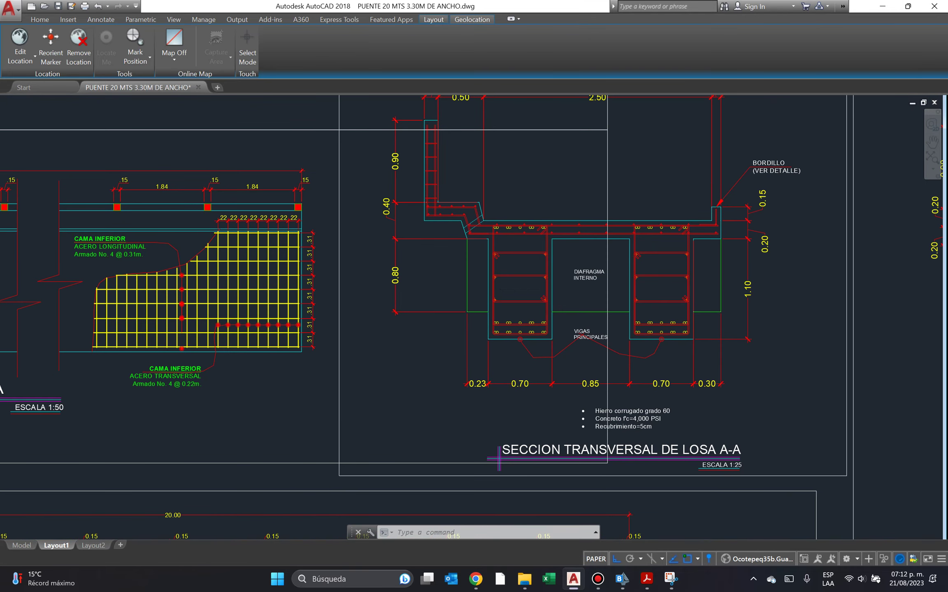
pyautogui.scroll(2, 498, 325)
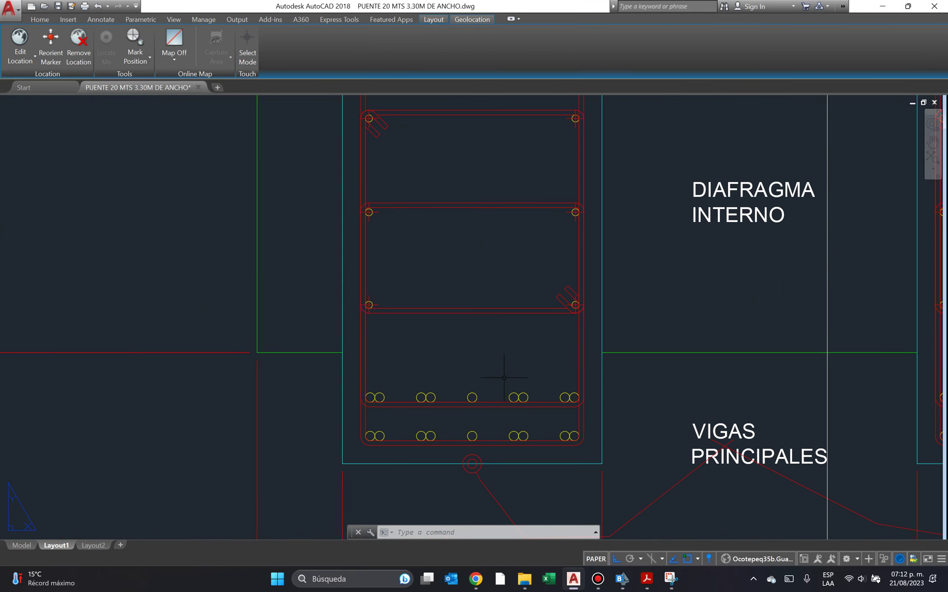
pyautogui.scroll(-4, 414, 381)
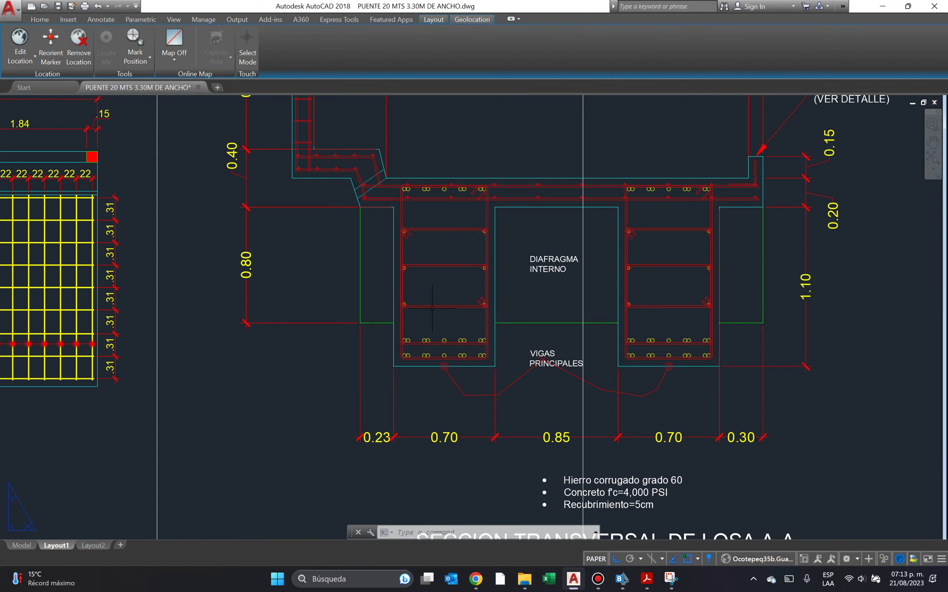
pyautogui.scroll(4, 784, 199)
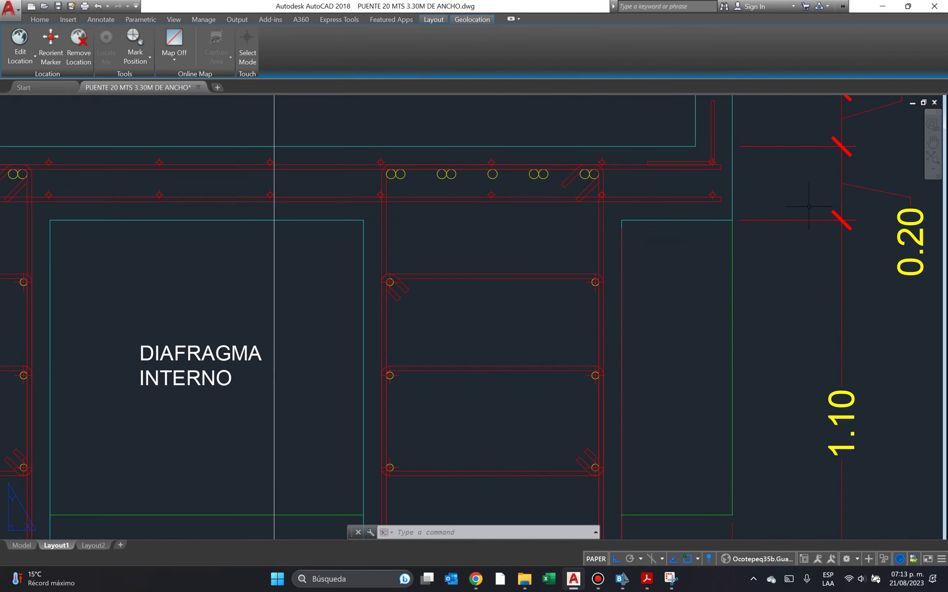
# Compare slab sections A-A and B-B, and examine the deck width dimensions and curb of section A-A.
pyautogui.scroll(-5, 654, 167)
pyautogui.scroll(-4, 554, 421)
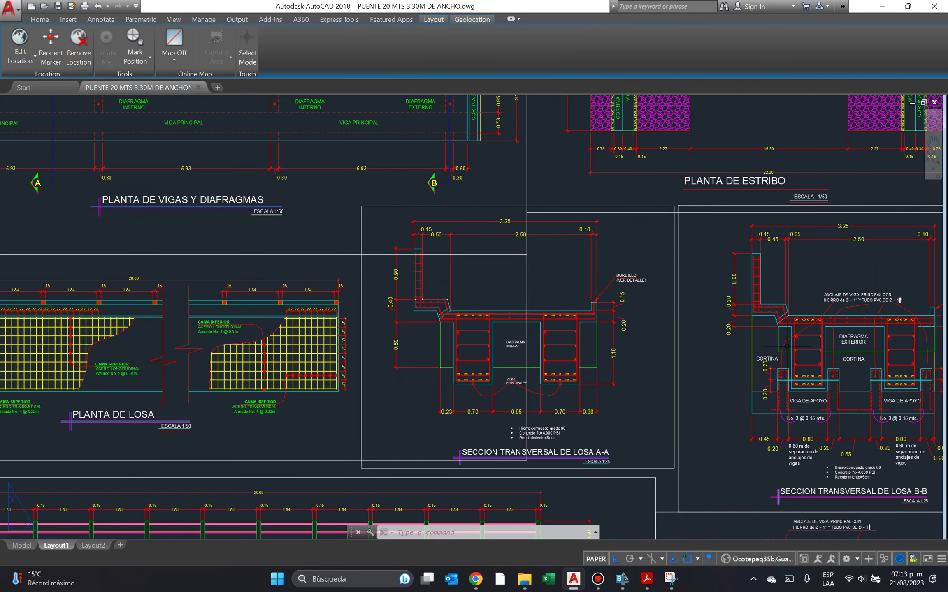
pyautogui.scroll(4, 485, 335)
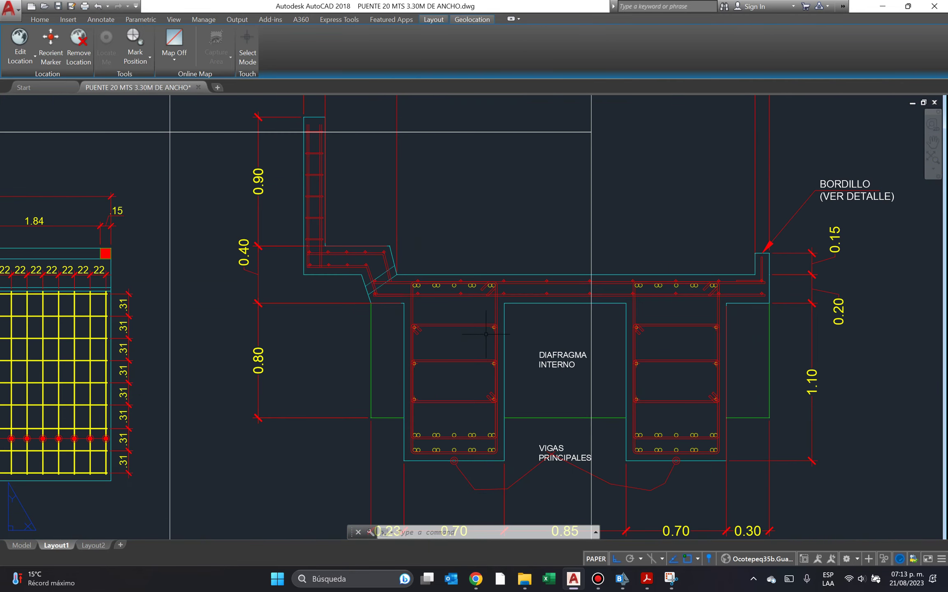
pyautogui.moveTo(486, 335); pyautogui.dragTo(379, 475, button='middle')
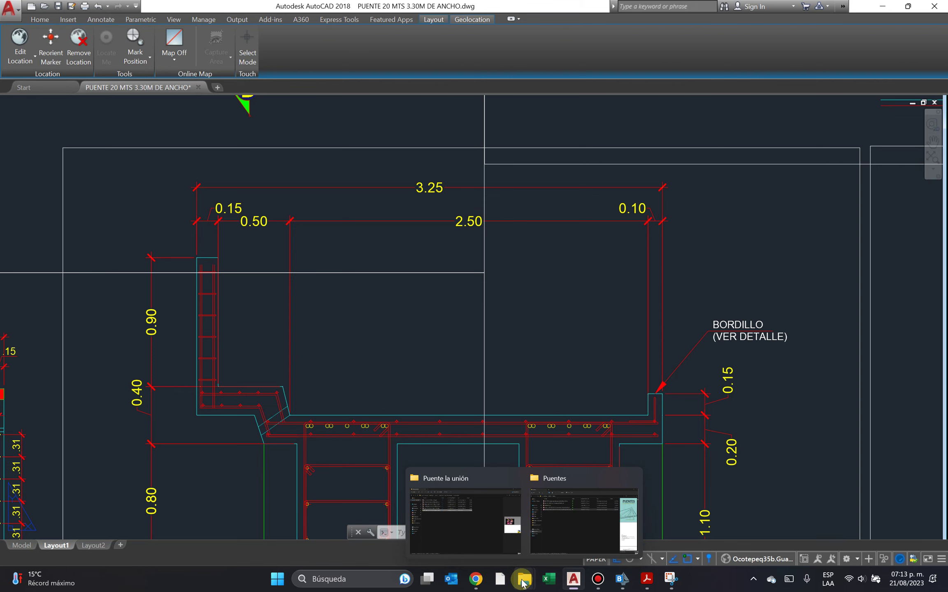
pyautogui.moveTo(479, 300); pyautogui.dragTo(489, 266, button='middle')
pyautogui.scroll(-2, 489, 266)
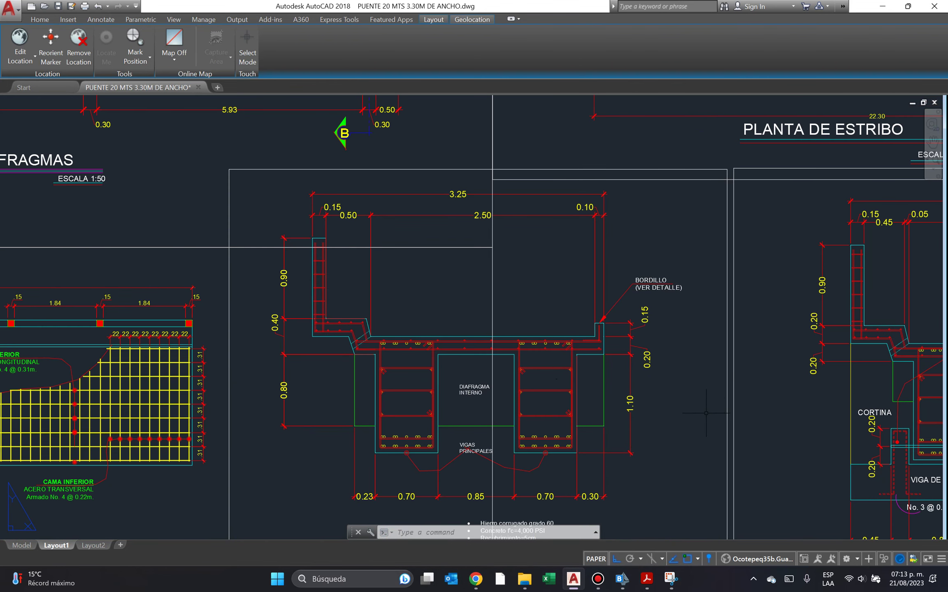
# Switch to CSiBridge and display the commands for creating or opening a model.
pyautogui.click(622, 579)
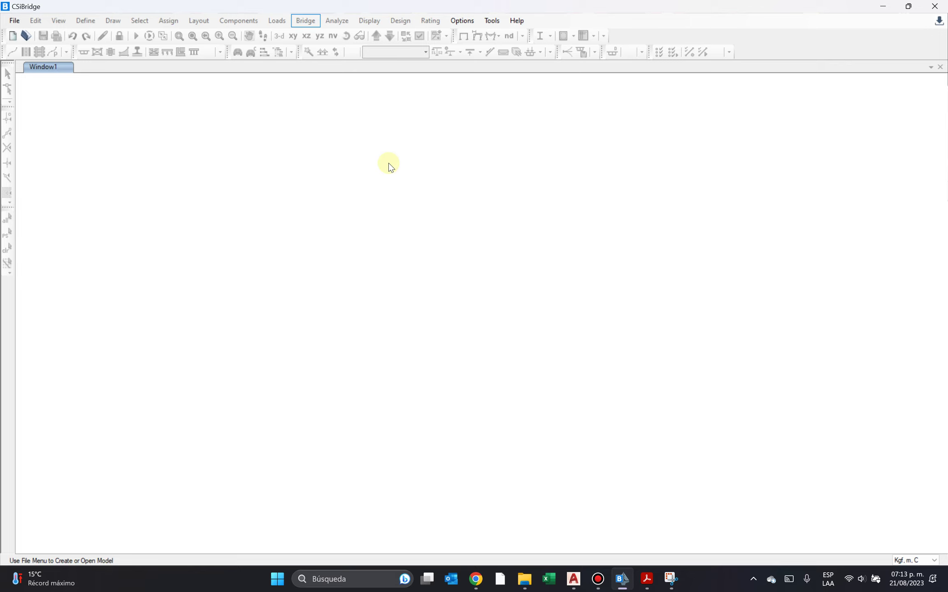
pyautogui.click(19, 22)
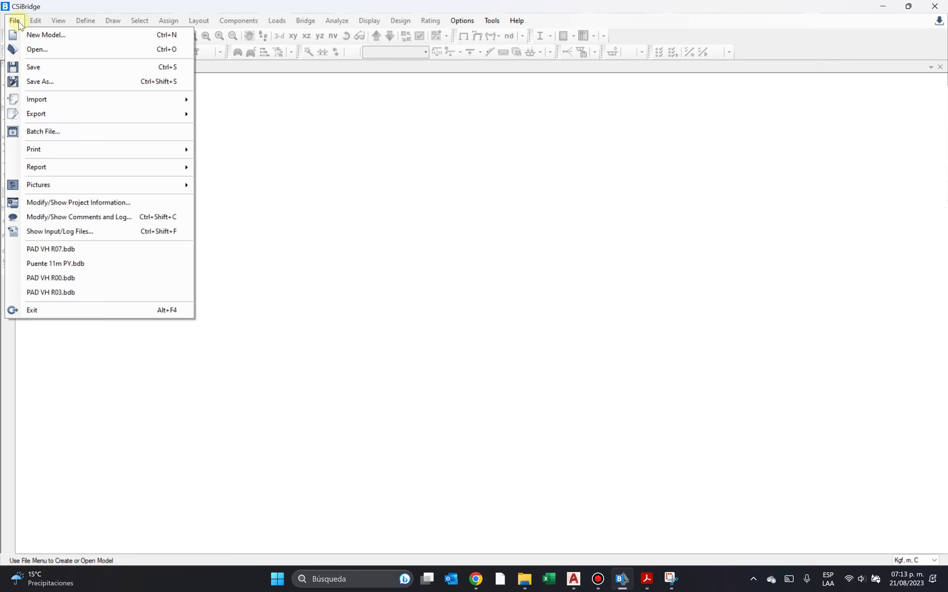
pyautogui.click(18, 21)
pyautogui.click(19, 21)
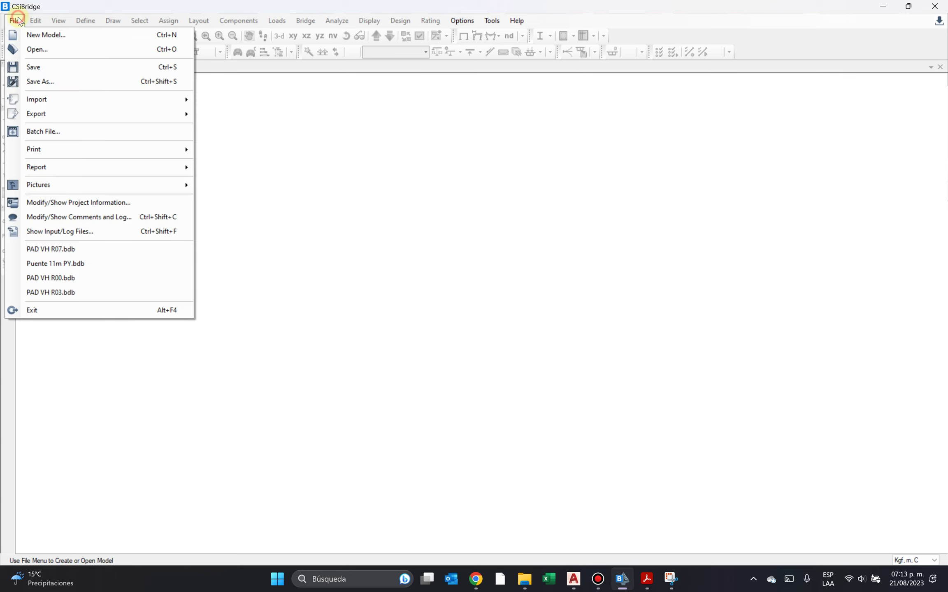
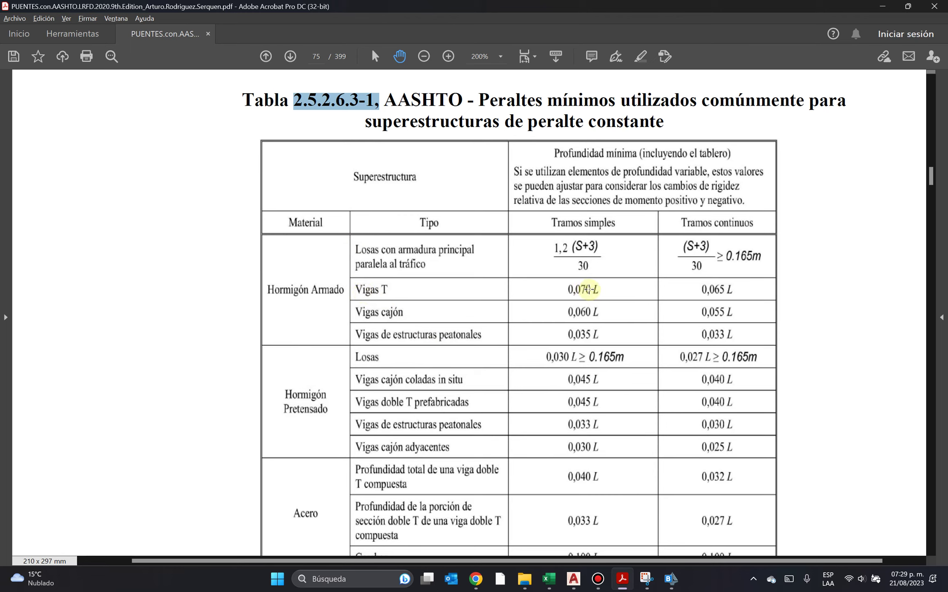
# Calculate the minimum T-beam depth for a simple 20 m span as 0.07 × 20 in the calculator.
pyautogui.press('XF86Calculator')
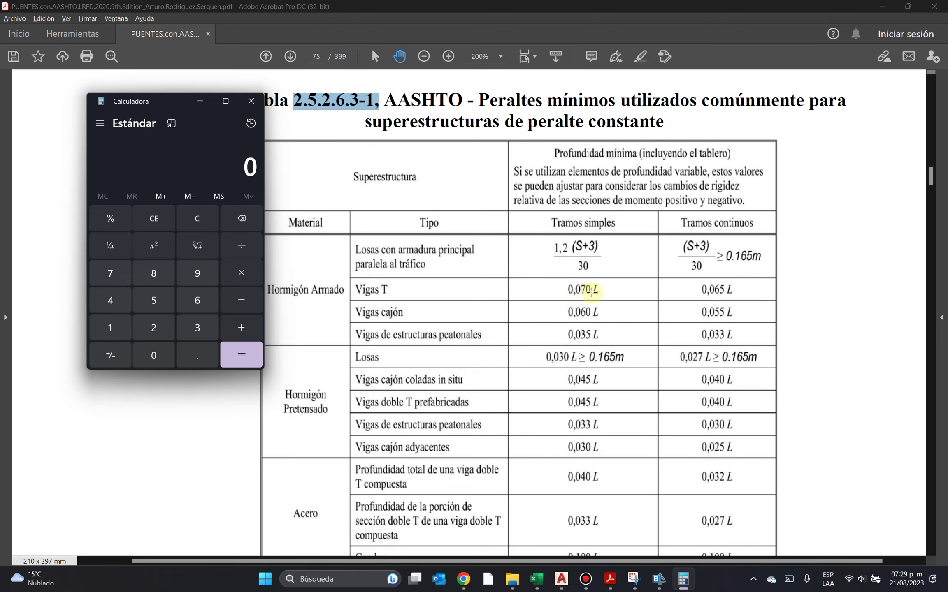
pyautogui.write('0.07*')
pyautogui.write('20')
pyautogui.press('Return')
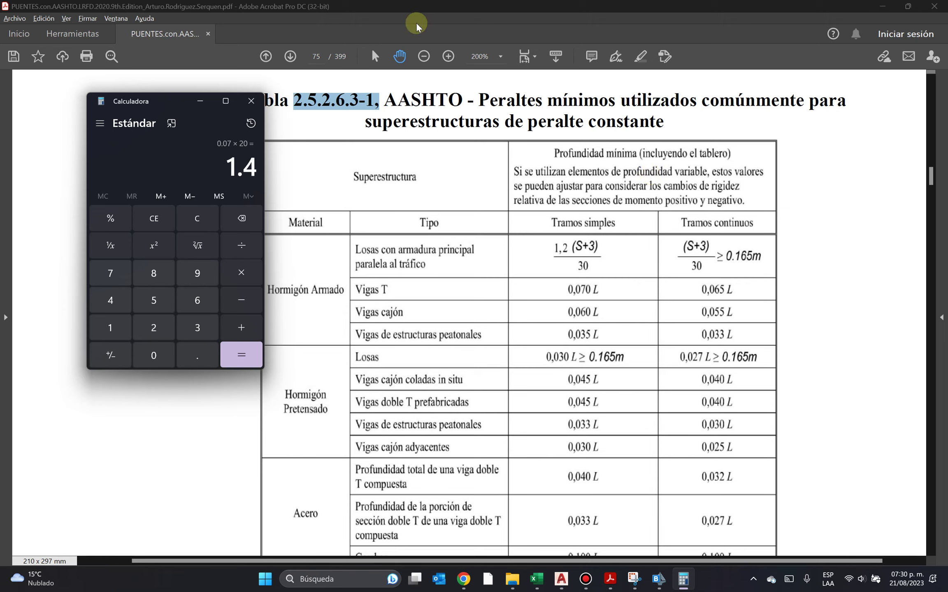
# Convert 17.5 cm to inches by dividing by 2.54 in the calculator, and close the calculator.
pyautogui.press('Escape')
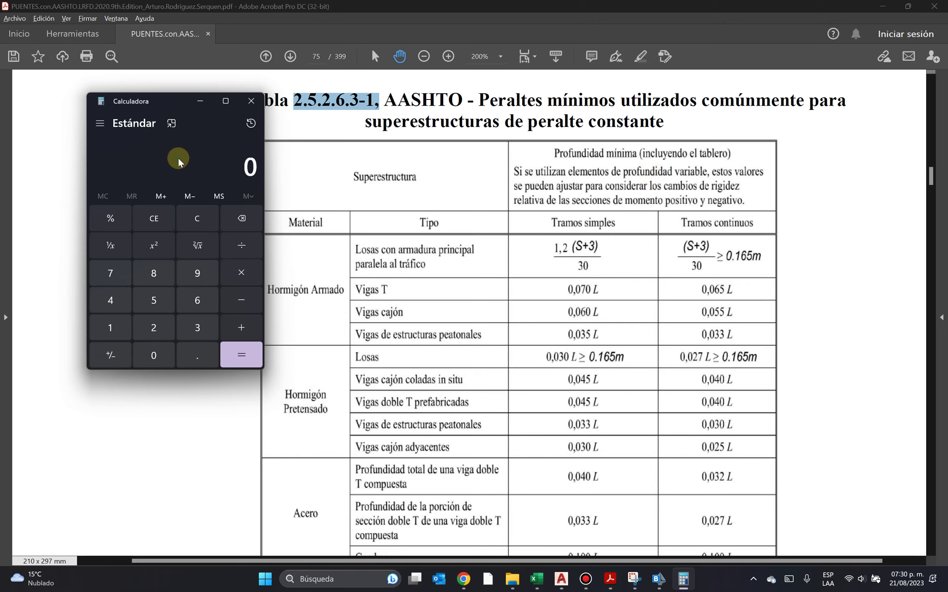
pyautogui.write('18*')
pyautogui.press('Escape')
pyautogui.write('17.5/2.54')
pyautogui.press('Return')
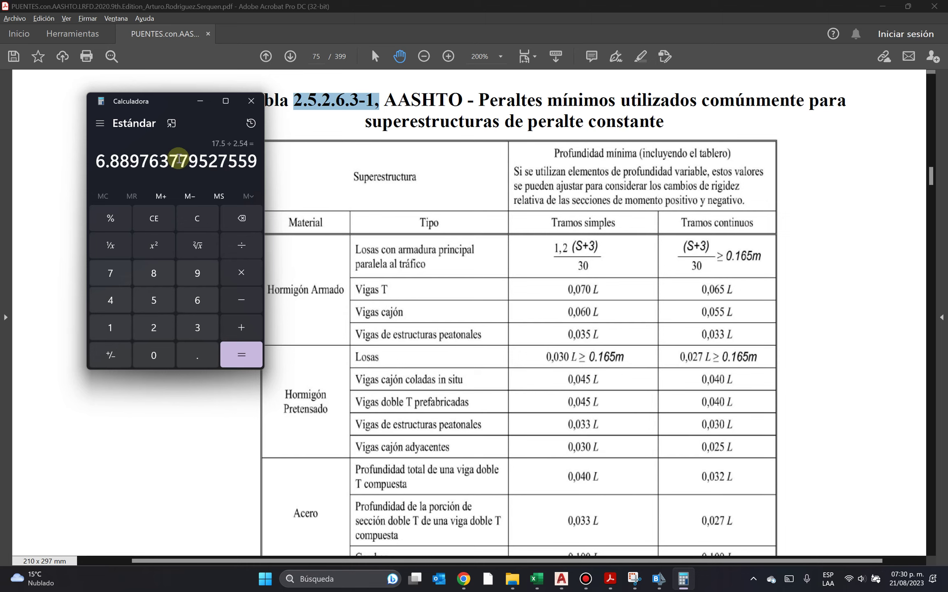
pyautogui.click(249, 102)
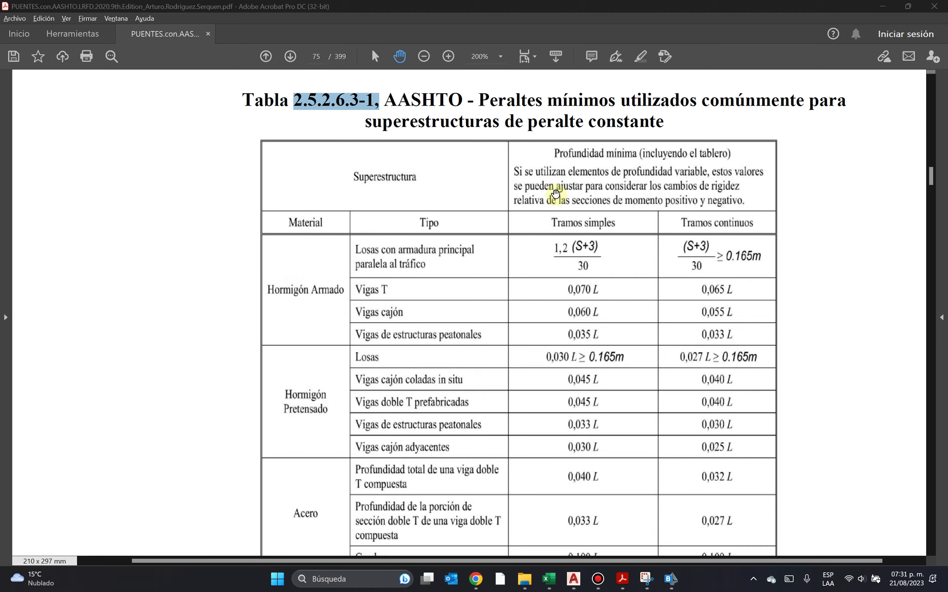
# Check the minimum depths in Table 2.5.2.6.3-1 against slab section A-A in AutoCAD, and return to the PDF.
pyautogui.scroll(-1, 587, 175)
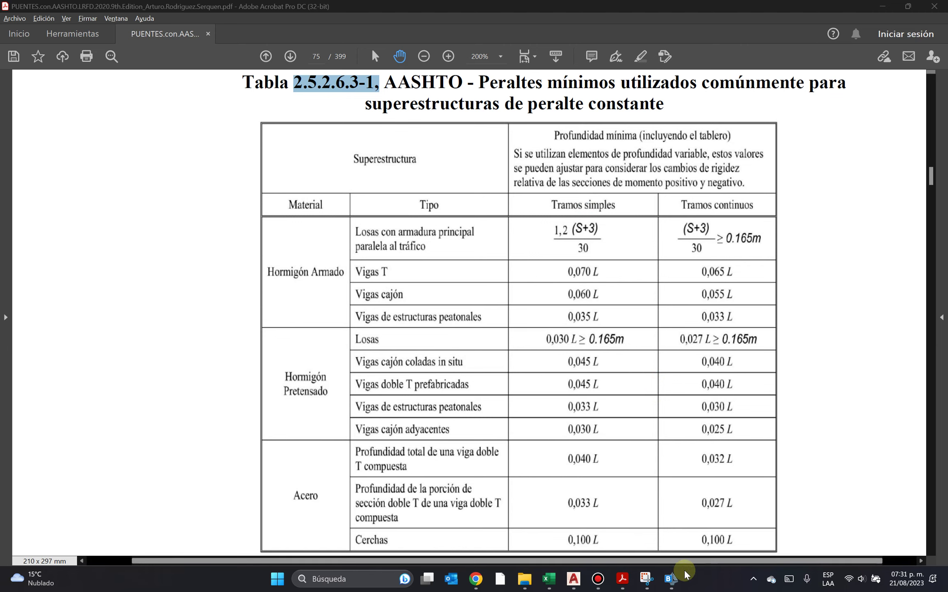
pyautogui.click(573, 579)
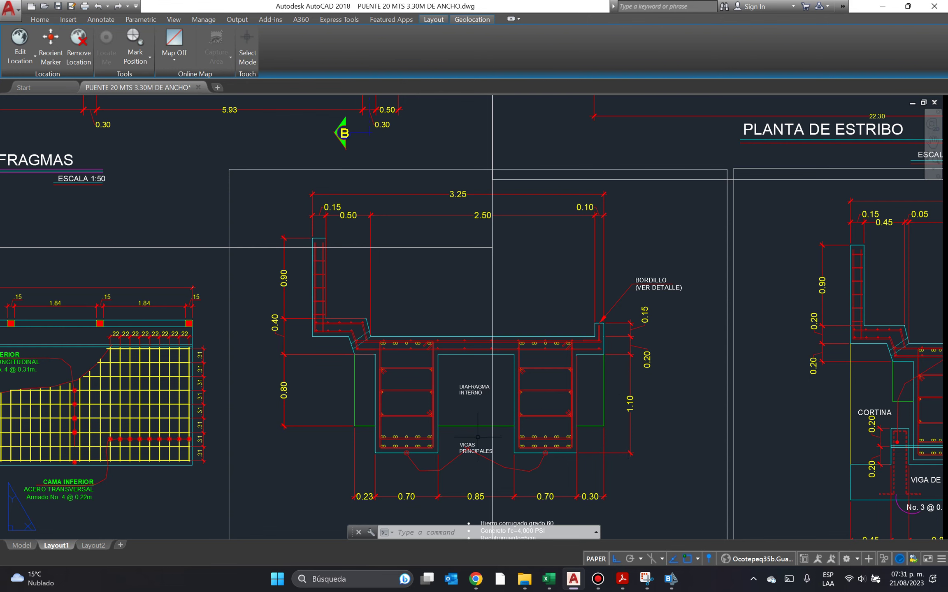
pyautogui.moveTo(464, 427); pyautogui.dragTo(448, 347, button='middle')
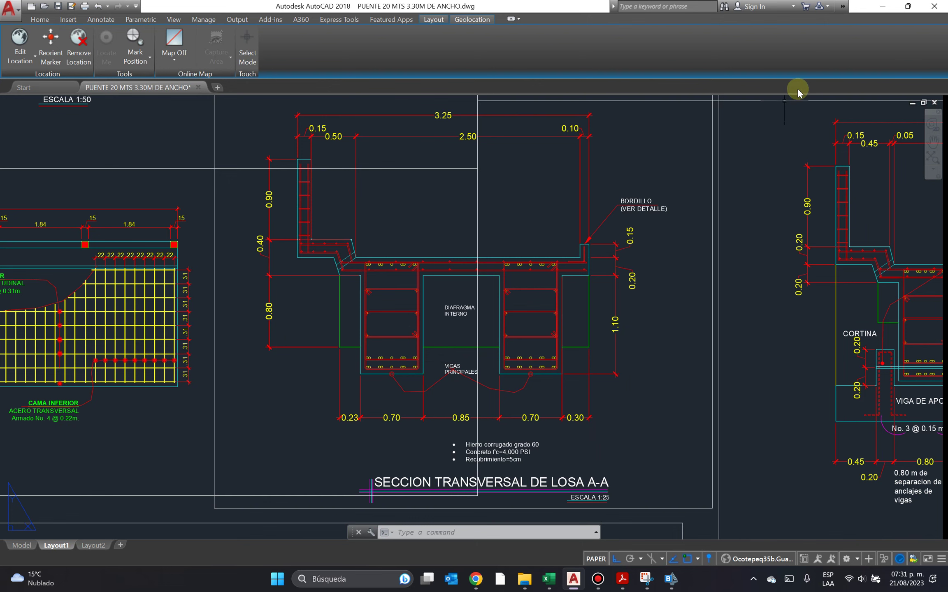
pyautogui.click(880, 7)
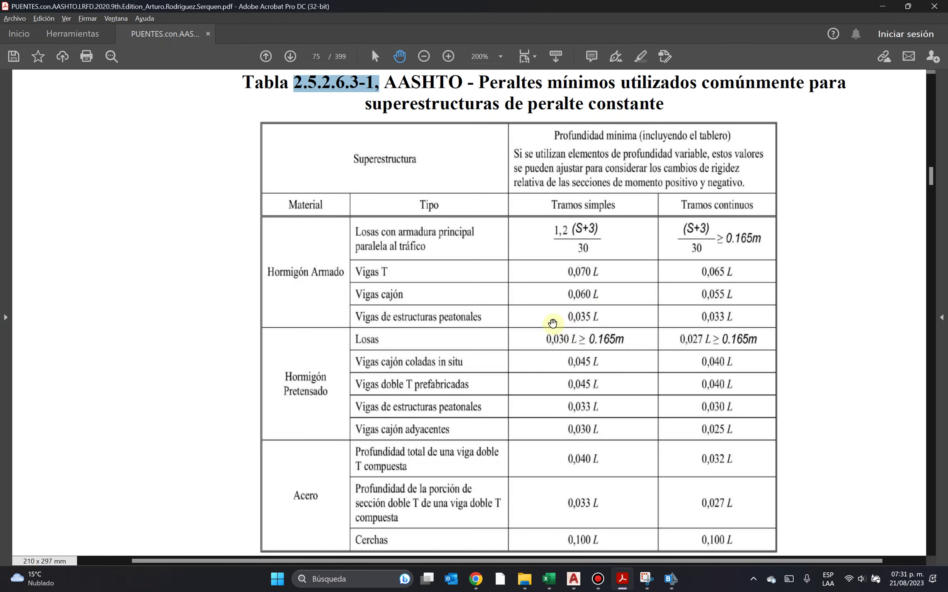
# Check the slab, curb and reinforcement details of cross-sections A-A and B-B in the AutoCAD bridge drawing.
pyautogui.click(671, 580)
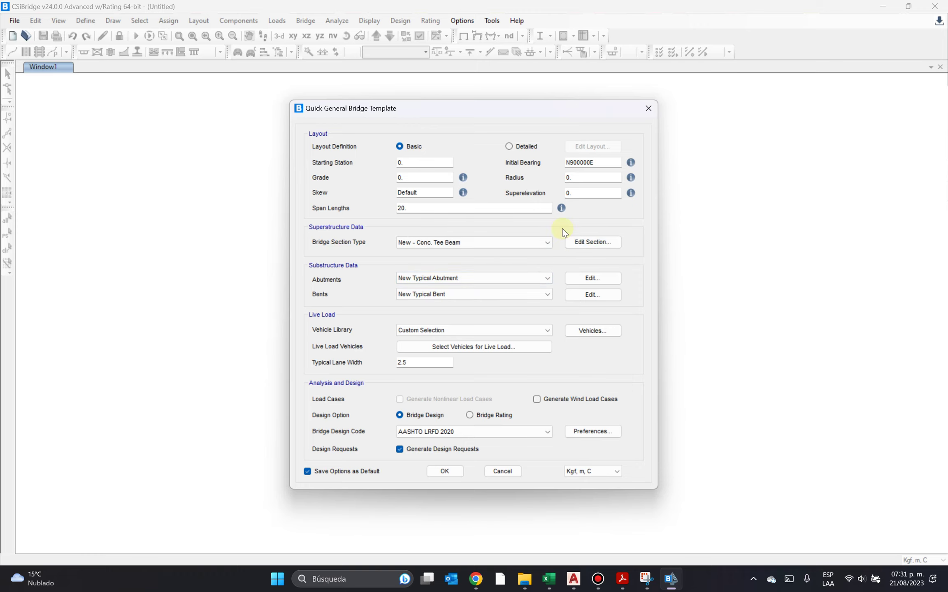
pyautogui.click(573, 580)
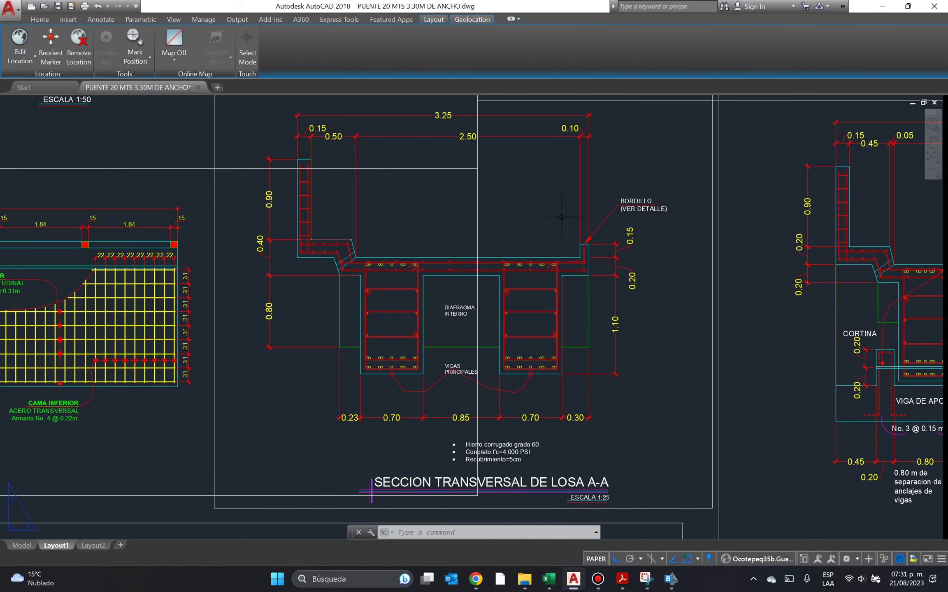
pyautogui.scroll(8, 555, 242)
pyautogui.scroll(-4, 694, 279)
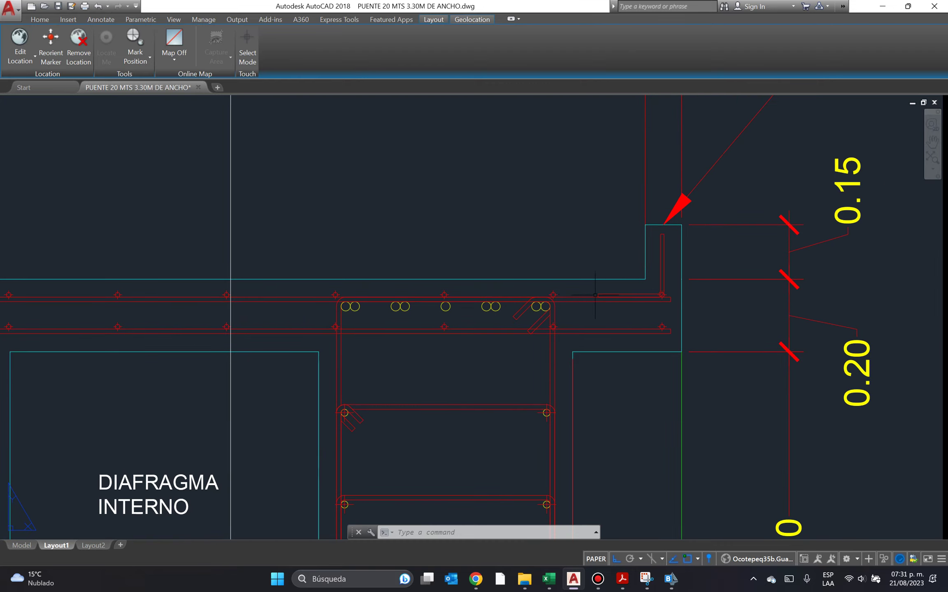
pyautogui.scroll(6, 586, 282)
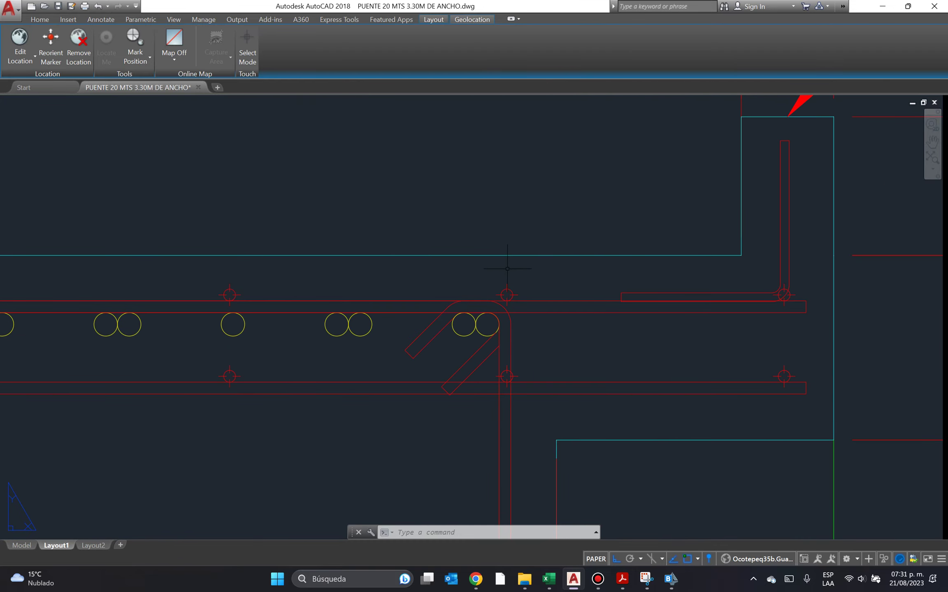
pyautogui.scroll(-5, 510, 255)
pyautogui.scroll(-3, 508, 262)
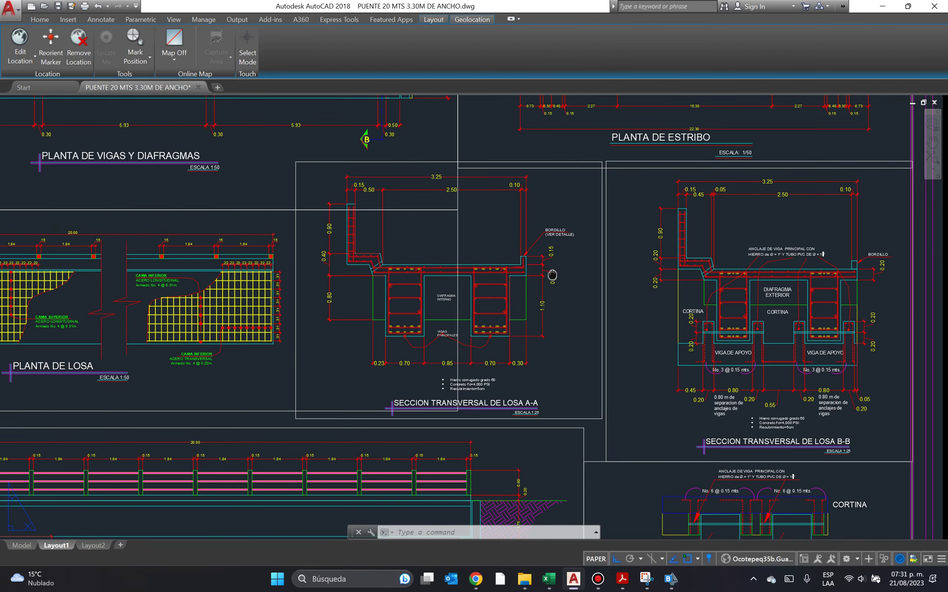
pyautogui.moveTo(761, 258); pyautogui.dragTo(651, 258, button='middle')
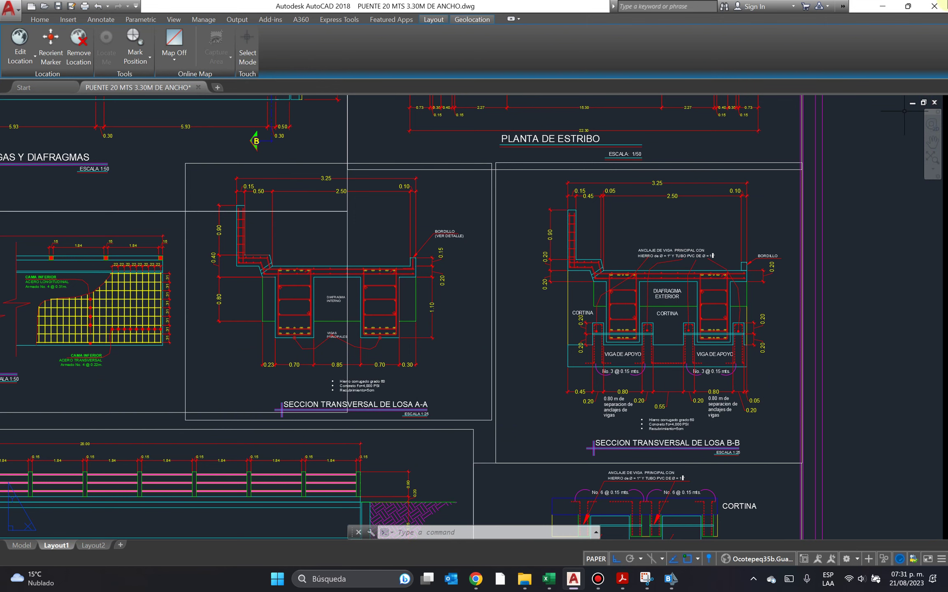
# Switch back to CSiBridge and open the section data of the New - Conc. Tee Beam bridge section for editing.
pyautogui.click(883, 6)
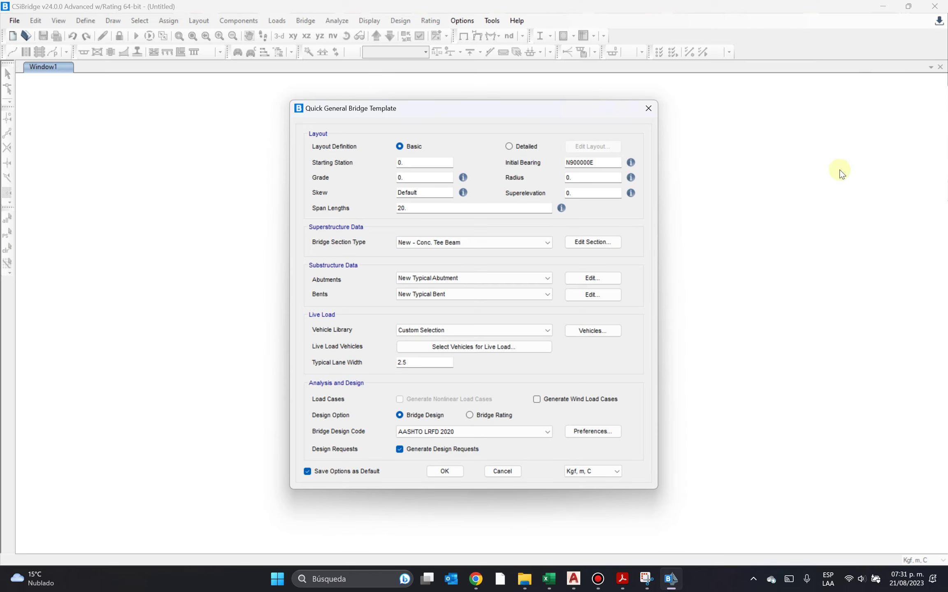
pyautogui.click(597, 247)
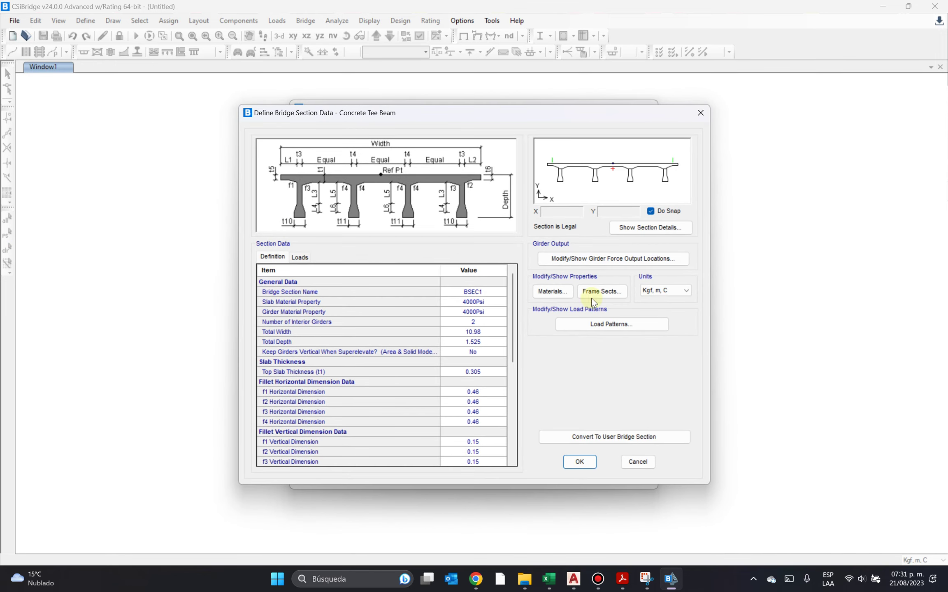
pyautogui.moveTo(532, 122); pyautogui.dragTo(448, 111)
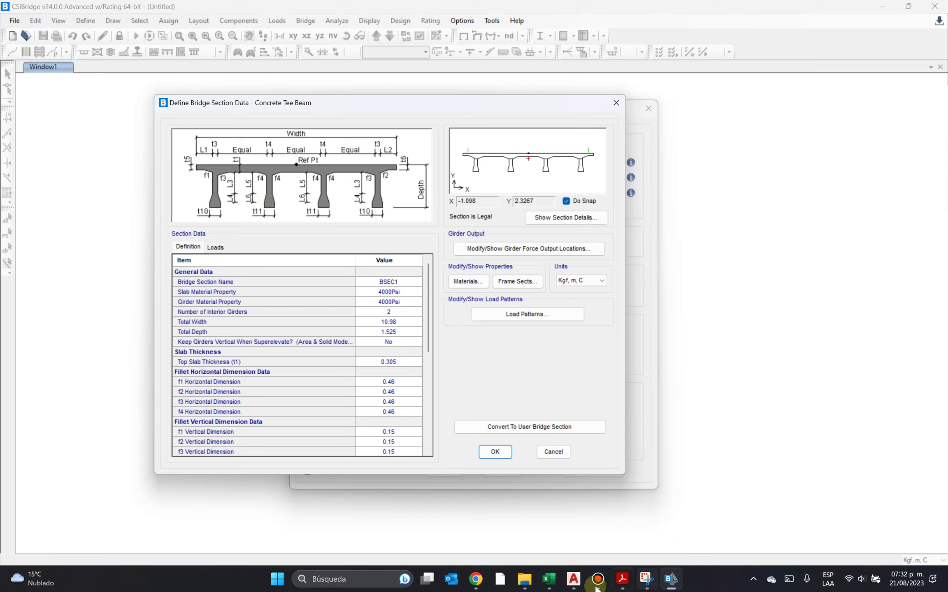
# Examine the two main girders in slab section B-B in AutoCAD, and return to the CSiBridge section data.
pyautogui.click(573, 578)
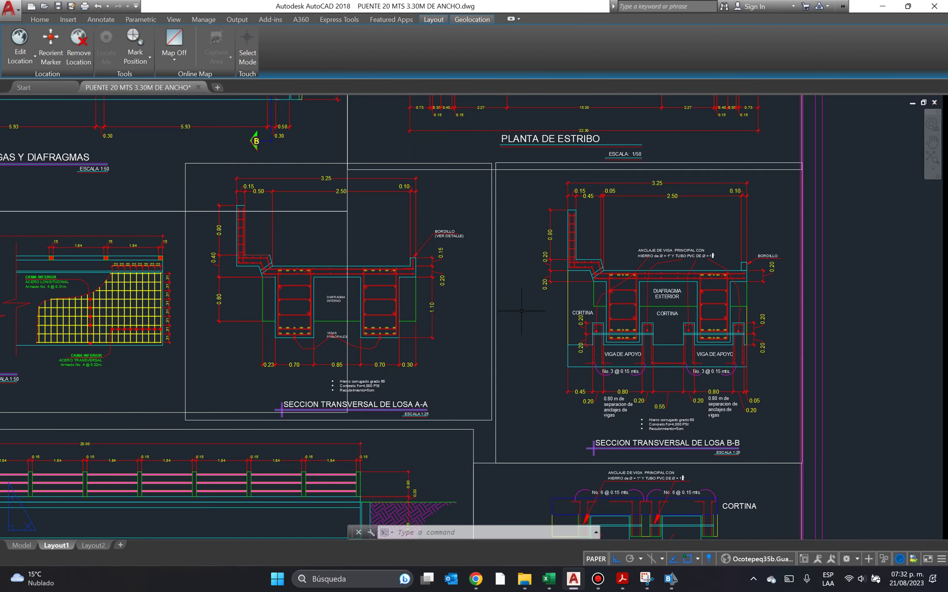
pyautogui.scroll(6, 691, 334)
pyautogui.moveTo(391, 252); pyautogui.dragTo(394, 320, button='middle')
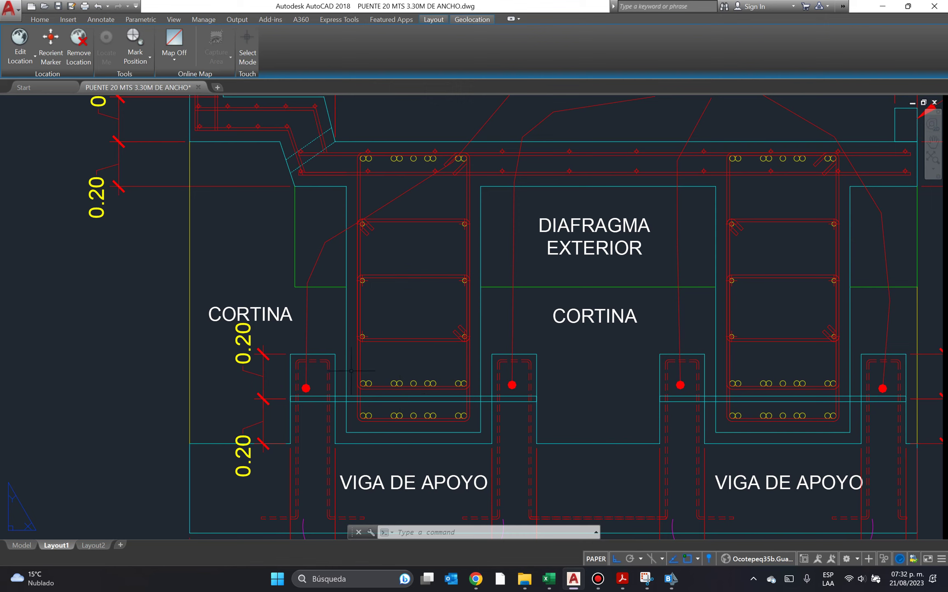
pyautogui.click(350, 201)
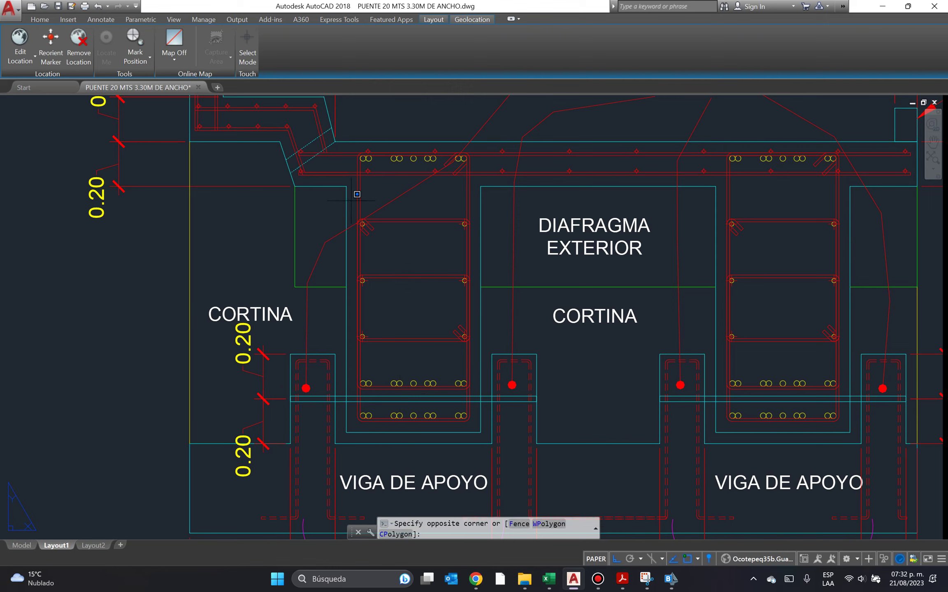
pyautogui.click(387, 343)
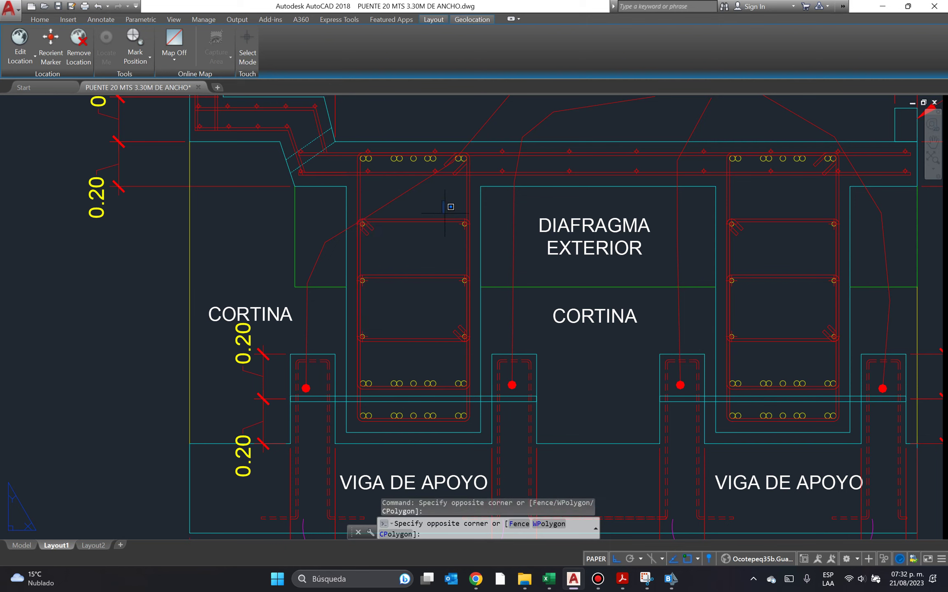
pyautogui.click(442, 200)
pyautogui.click(493, 350)
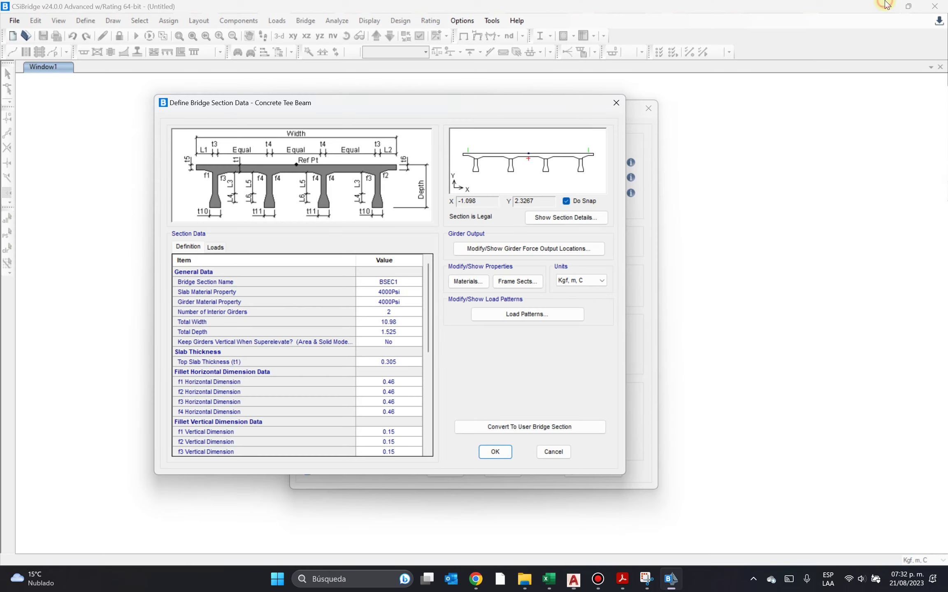
pyautogui.hotkey('alt', 'Tab')
# Rename the bridge section as Sec puente 20m.
pyautogui.moveTo(512, 168)
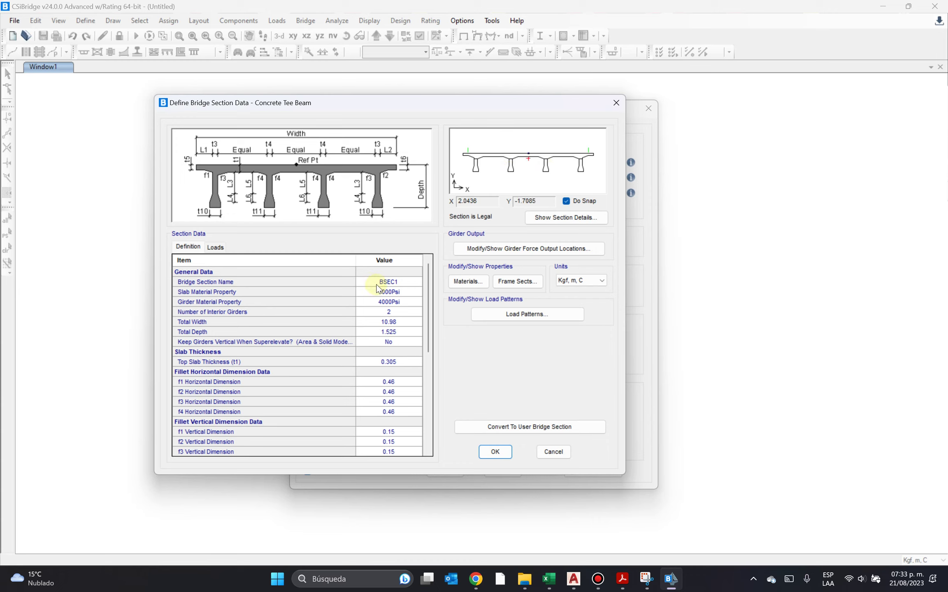
pyautogui.click(377, 283)
pyautogui.click(386, 281)
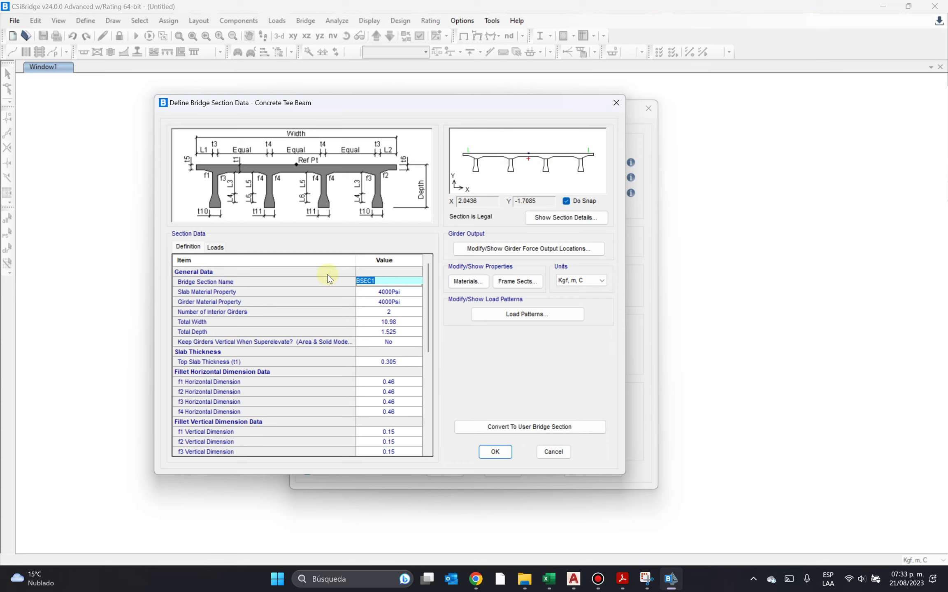
pyautogui.write('Sec puente 20m')
# Set the number of interior girders to 1 and inspect the section preview.
pyautogui.click(389, 312)
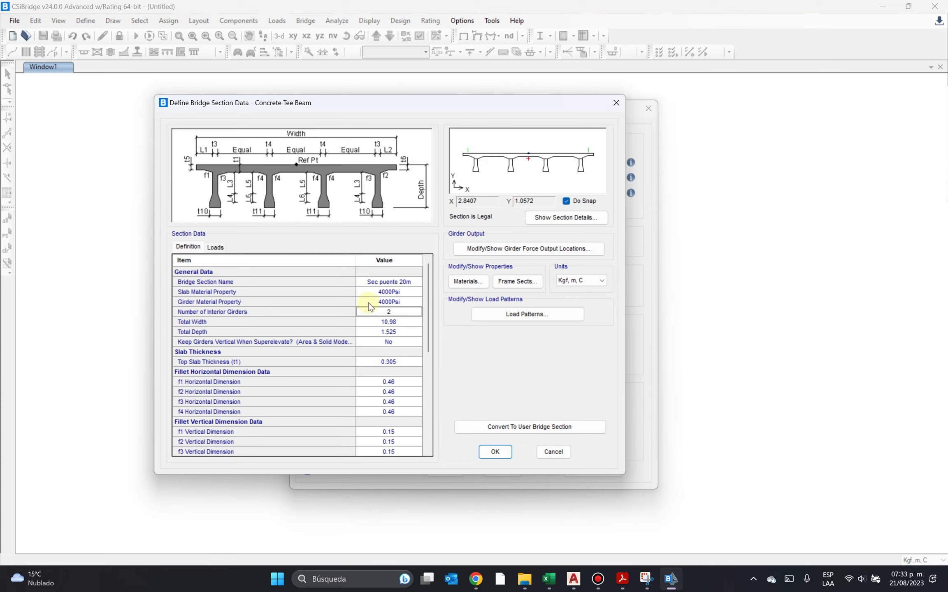
pyautogui.click(389, 312)
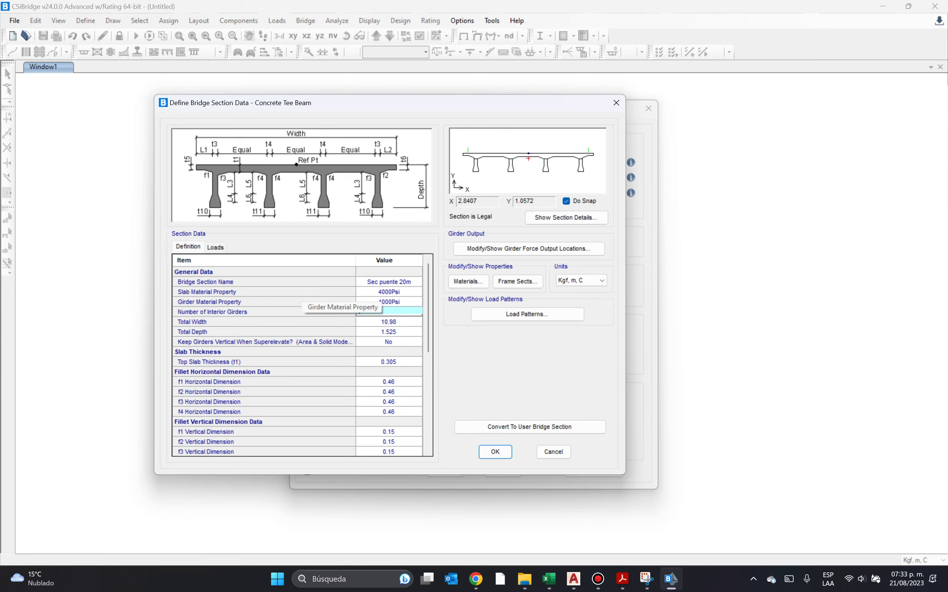
pyautogui.write('1')
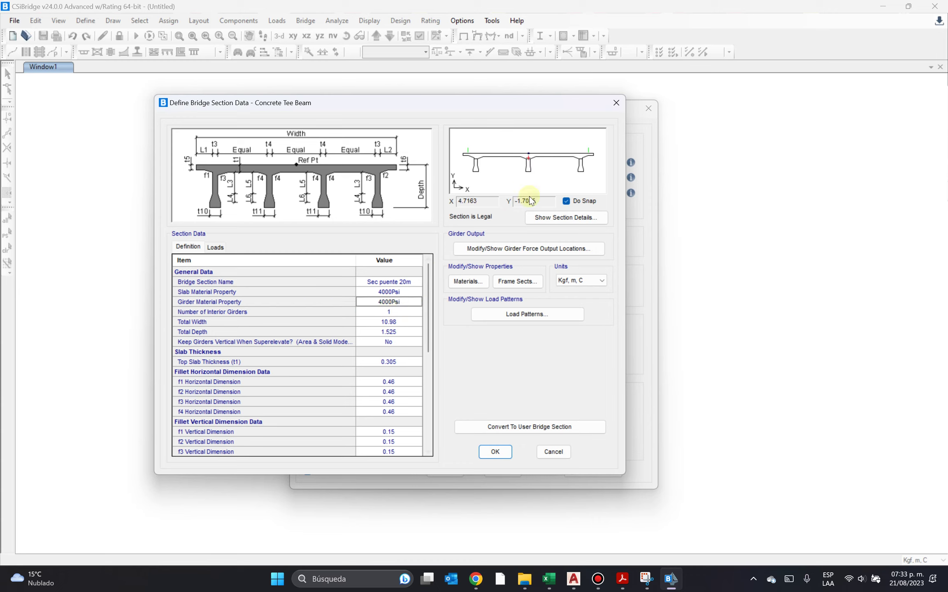
pyautogui.click(518, 169)
# Set the number of interior girders to 0 so that only the two exterior girders are modelled.
pyautogui.click(407, 312)
pyautogui.moveTo(407, 311); pyautogui.dragTo(356, 310)
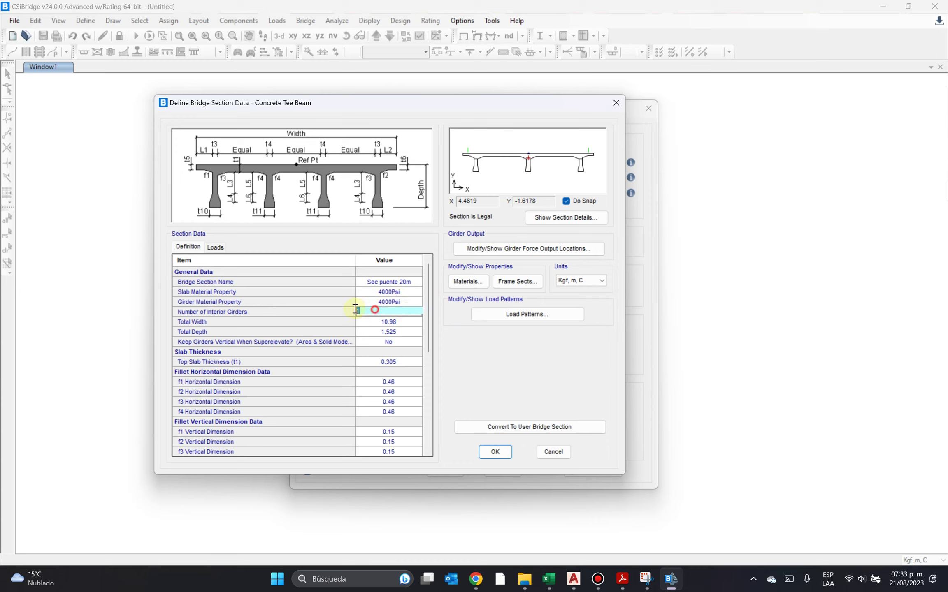
pyautogui.write('0')
pyautogui.click(414, 301)
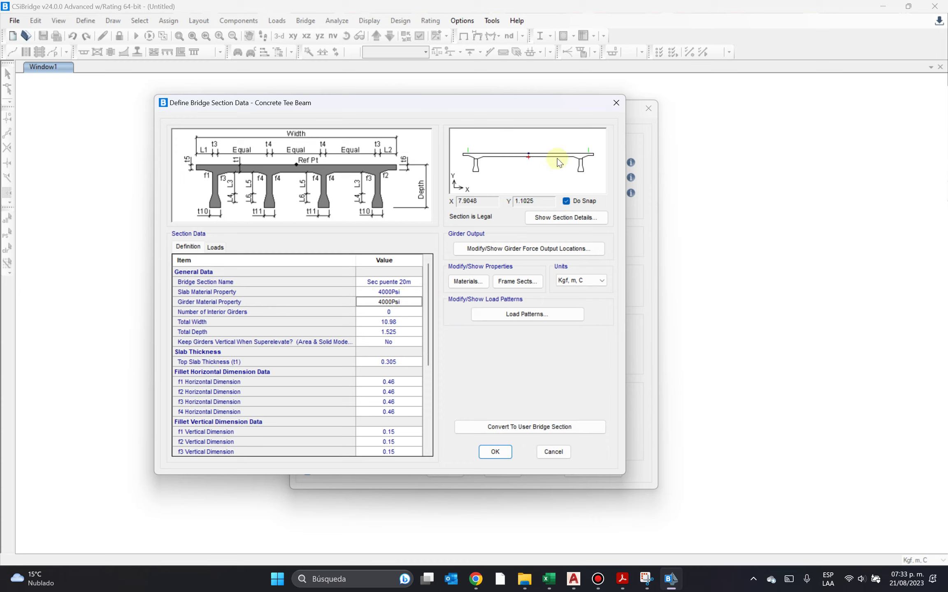
# Check the overall width and the partial widths of slab section A-A in AutoCAD, and return to CSiBridge.
pyautogui.click(385, 323)
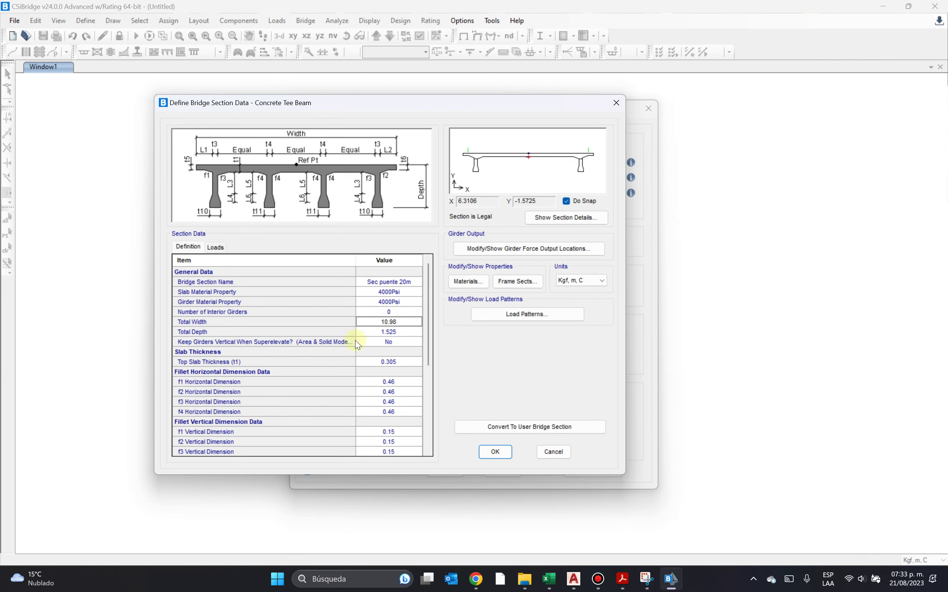
pyautogui.click(575, 587)
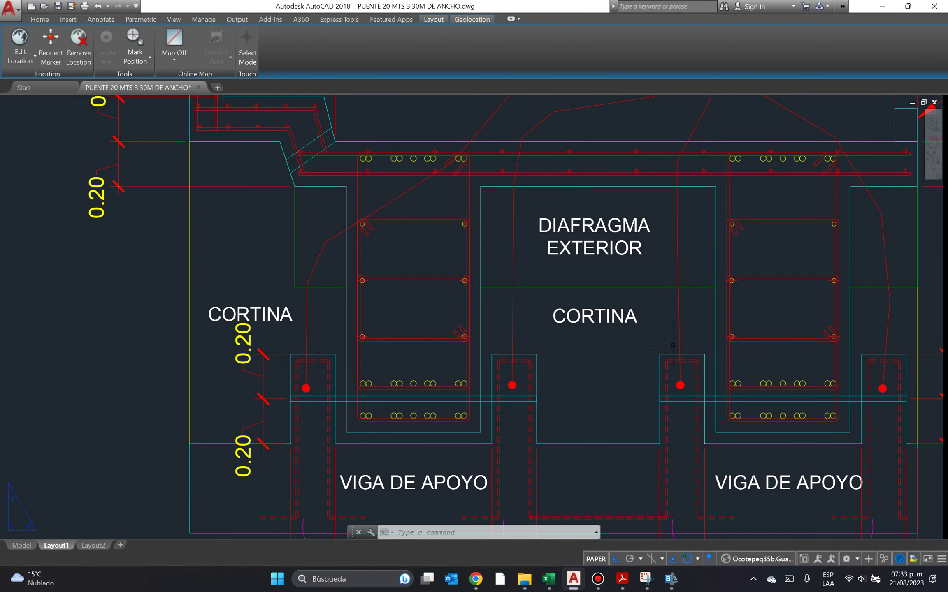
pyautogui.scroll(-4, 584, 205)
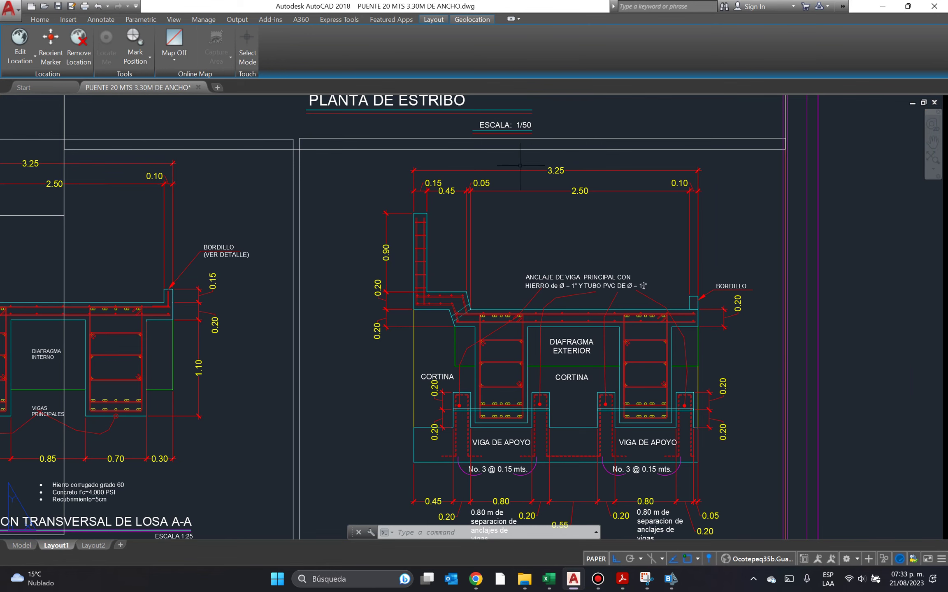
pyautogui.scroll(3, 401, 195)
pyautogui.scroll(-3, 399, 233)
pyautogui.scroll(-2, 399, 234)
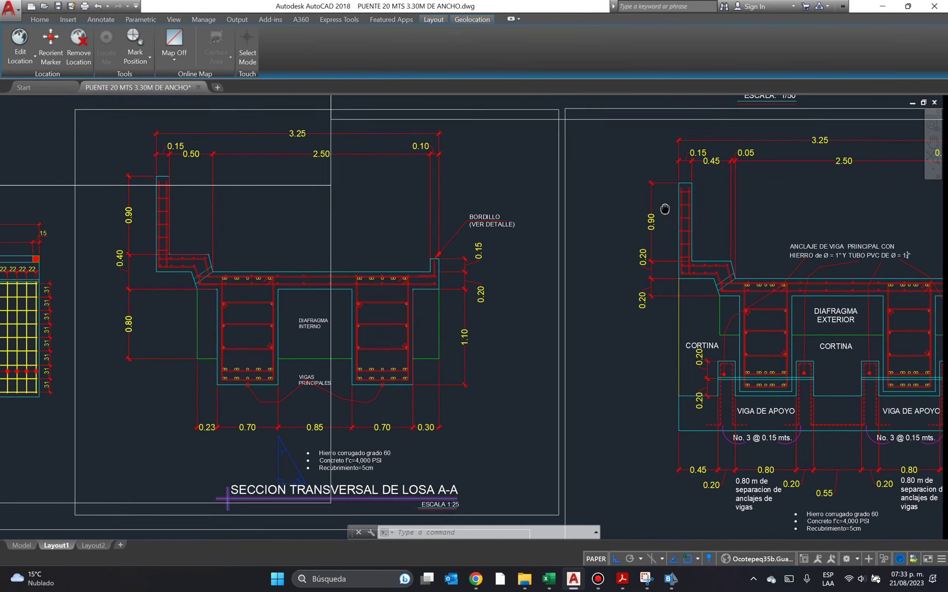
pyautogui.scroll(2, 350, 243)
pyautogui.scroll(4, 362, 255)
pyautogui.moveTo(363, 255); pyautogui.dragTo(309, 292, button='middle')
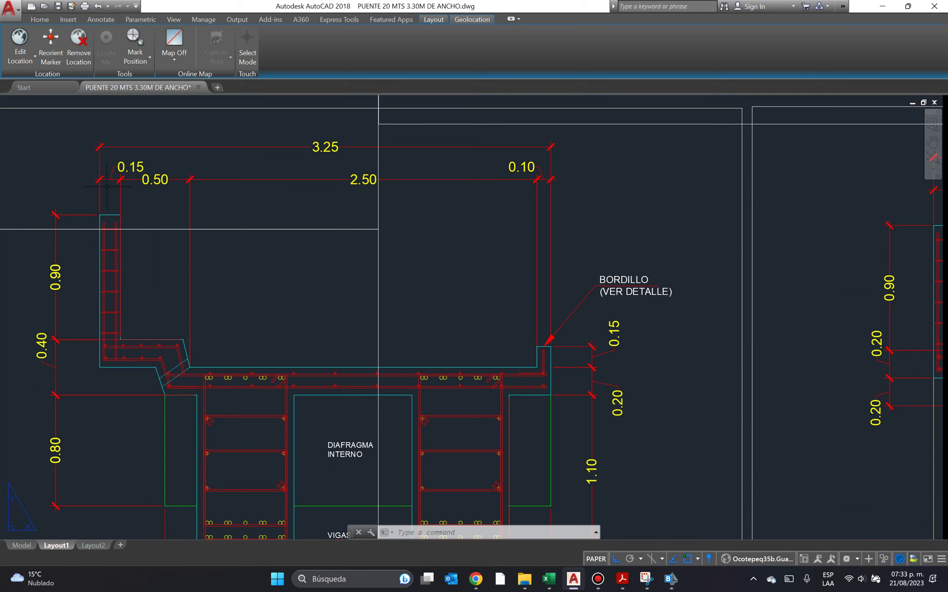
pyautogui.click(88, 162)
pyautogui.click(201, 190)
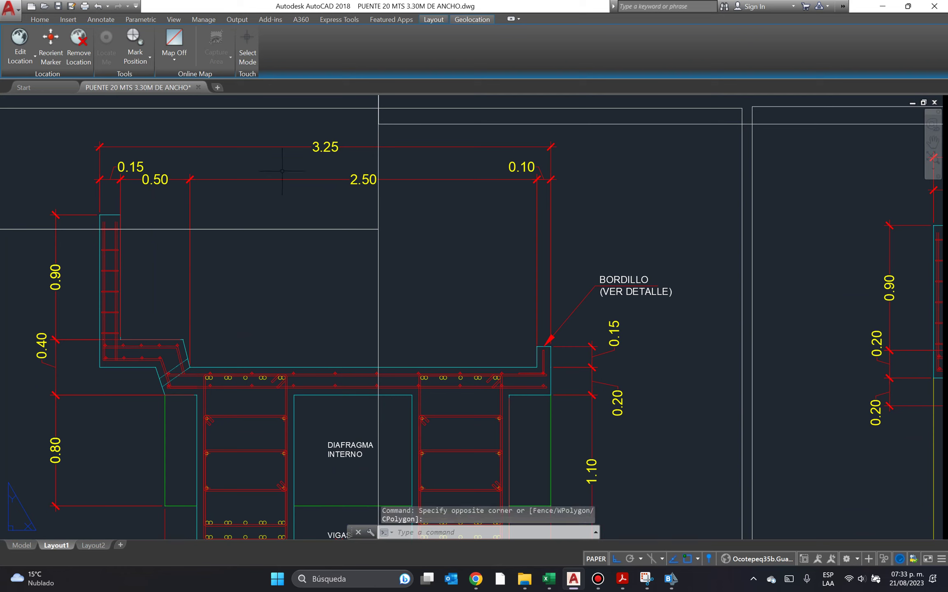
pyautogui.click(298, 169)
pyautogui.click(431, 202)
pyautogui.click(481, 147)
pyautogui.click(637, 190)
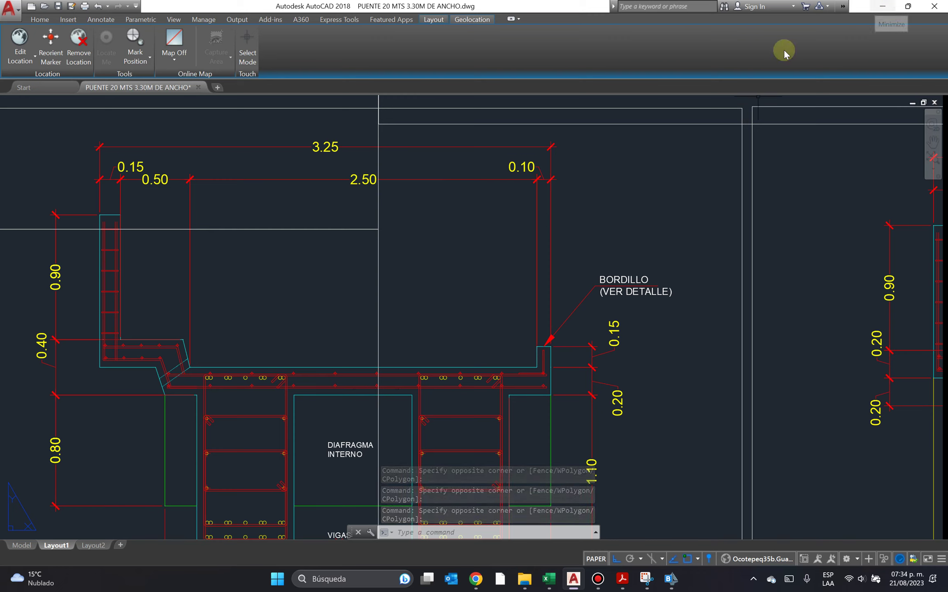
pyautogui.click(879, 6)
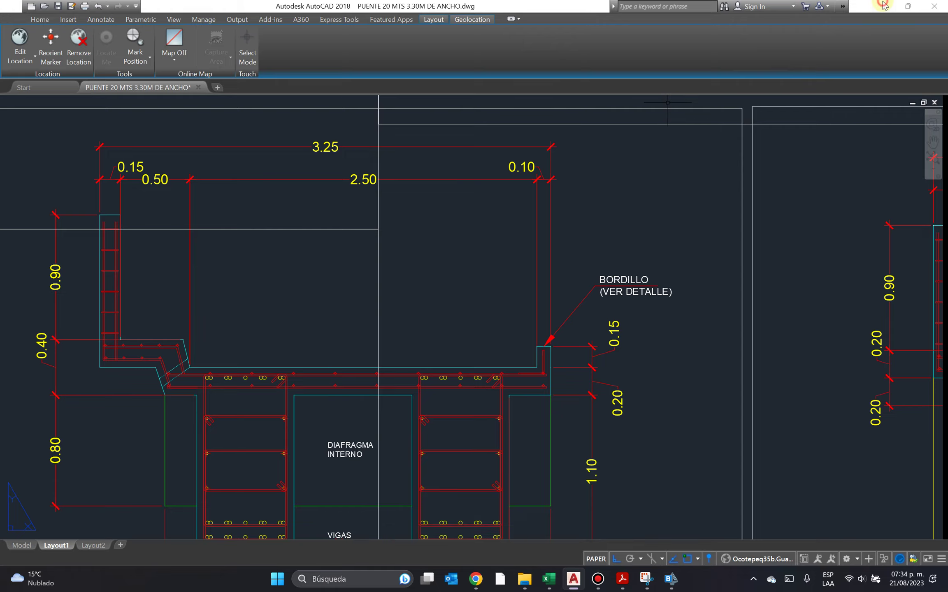
# Set the total width of the bridge section to 3.25 m.
pyautogui.click(393, 324)
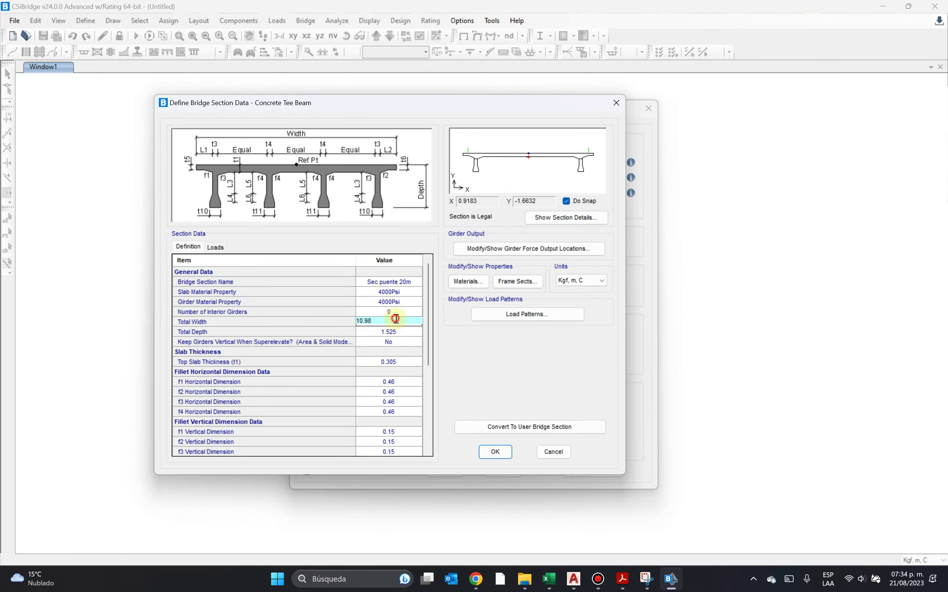
pyautogui.click(394, 323)
pyautogui.write('3.25')
pyautogui.click(397, 332)
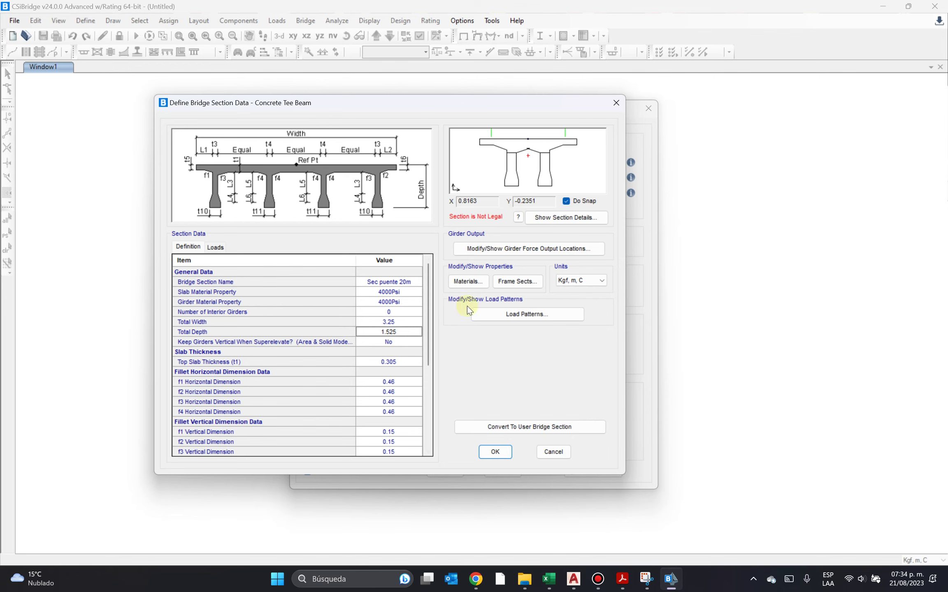
# Show the section details, examine the fillet geometry between the two girders in the enlarged view, and close that view.
pyautogui.click(568, 217)
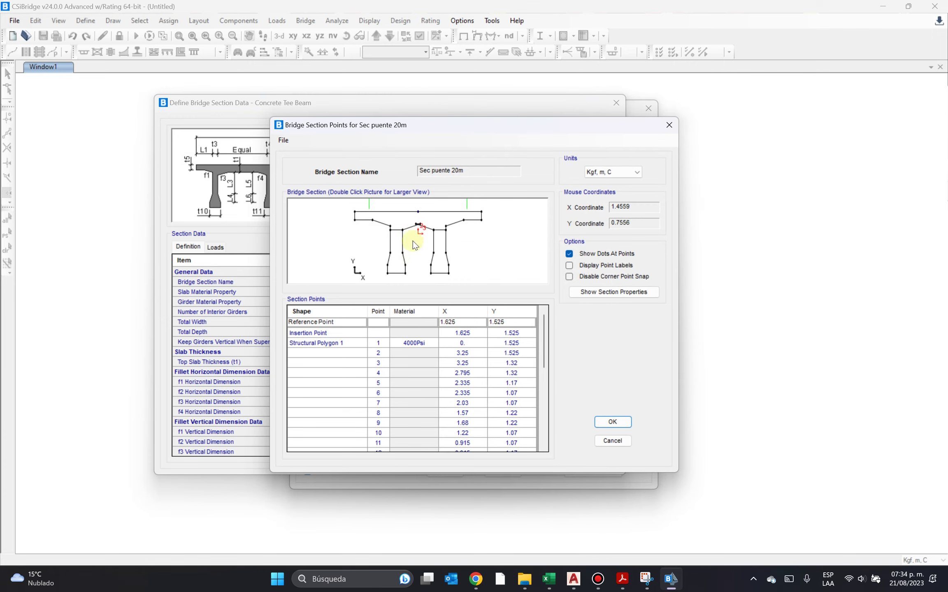
pyautogui.doubleClick(424, 220)
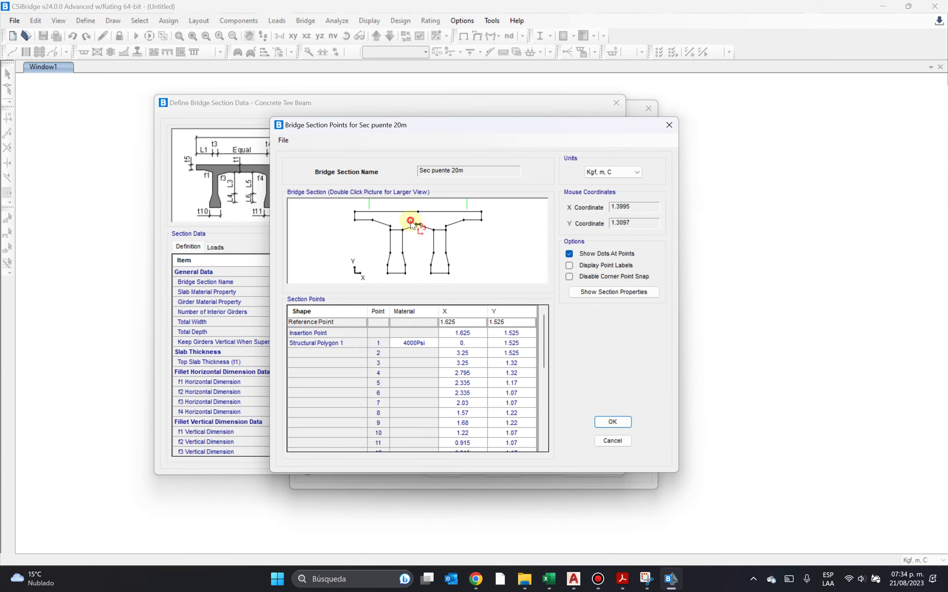
pyautogui.doubleClick(412, 218)
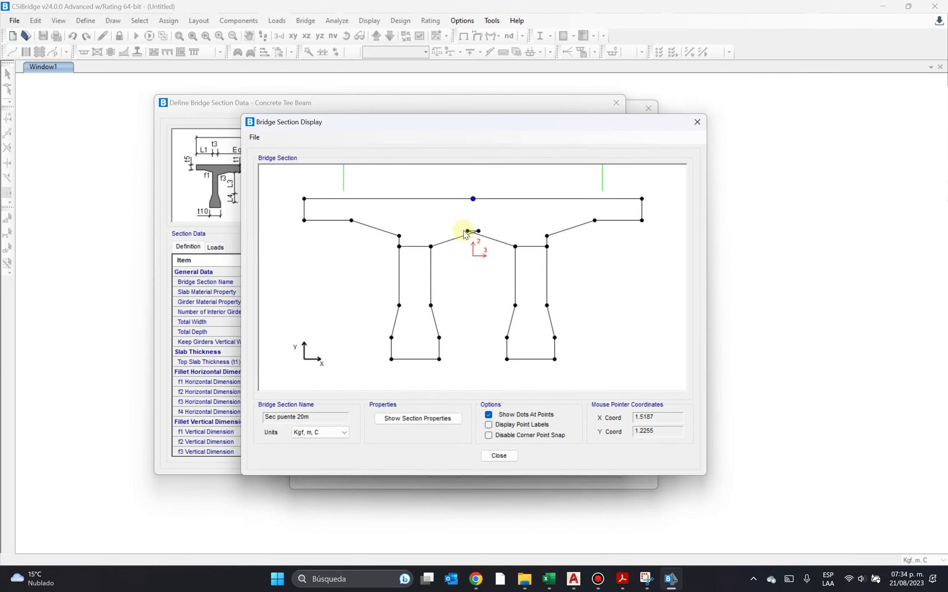
pyautogui.moveTo(457, 222); pyautogui.dragTo(487, 248)
pyautogui.click(516, 456)
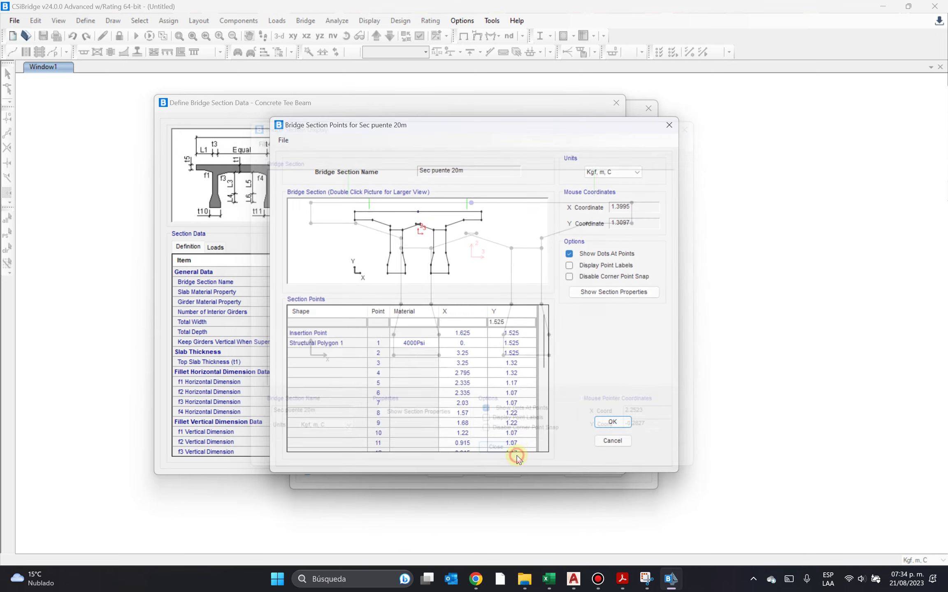
# Dismiss the bridge section points and set the f1, f2, f3 and f4 fillet vertical dimensions to 0.
pyautogui.click(612, 440)
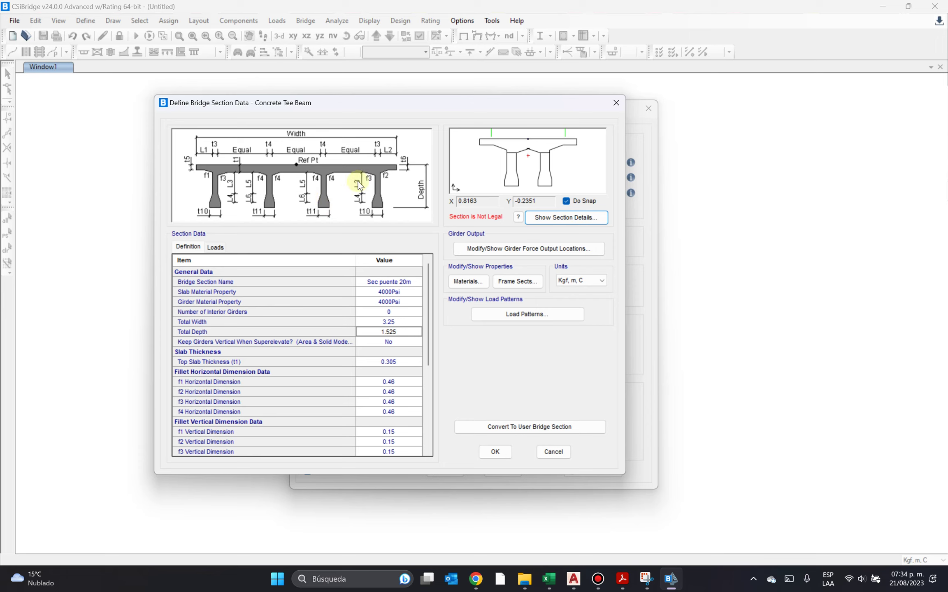
pyautogui.scroll(-2, 415, 350)
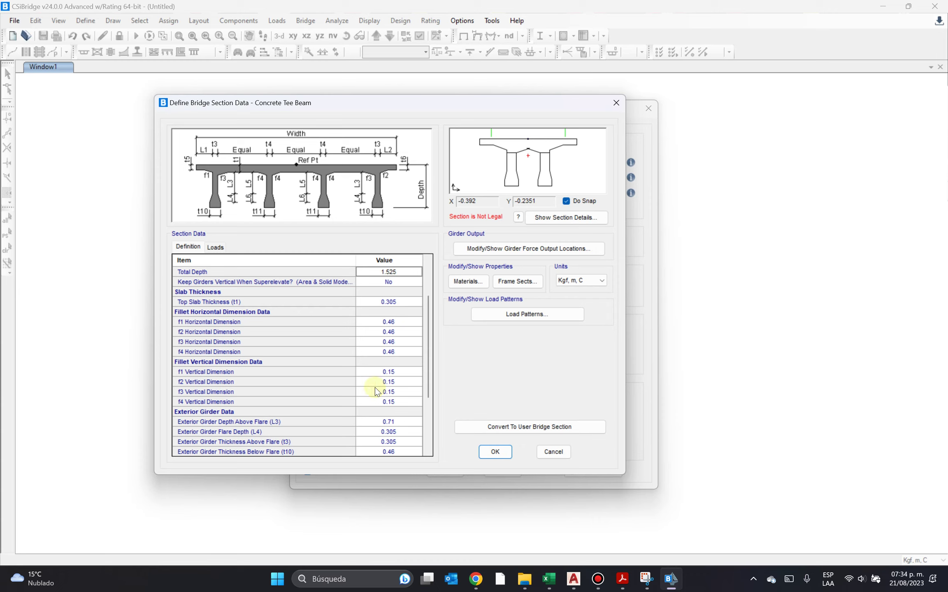
pyautogui.click(388, 373)
pyautogui.doubleClick(388, 372)
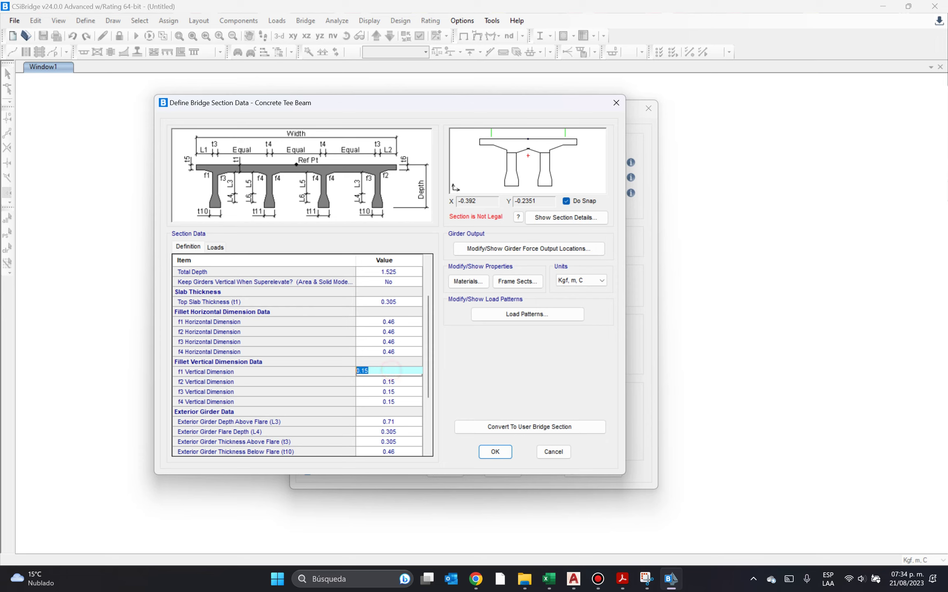
pyautogui.write('0')
pyautogui.click(389, 382)
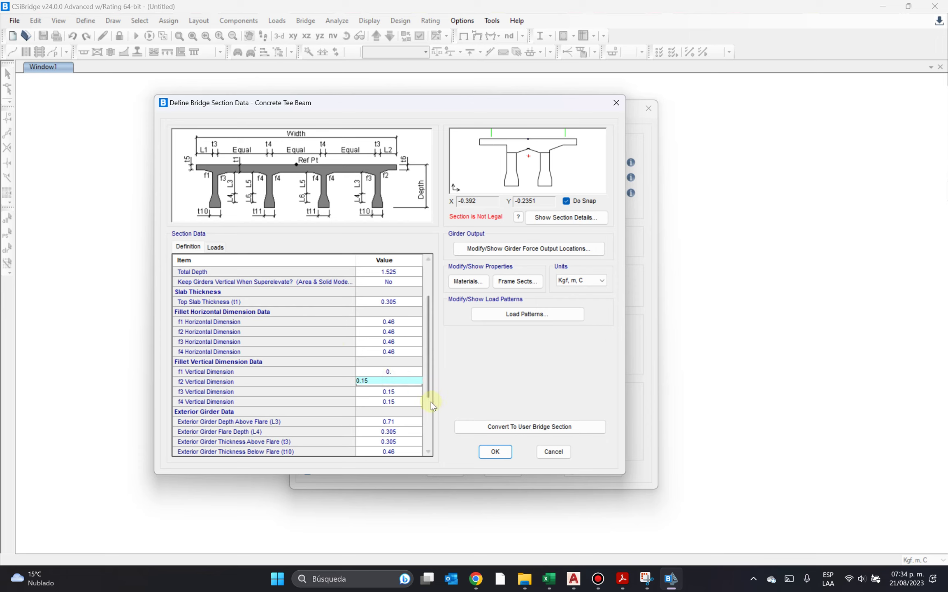
pyautogui.click(397, 381)
pyautogui.click(373, 382)
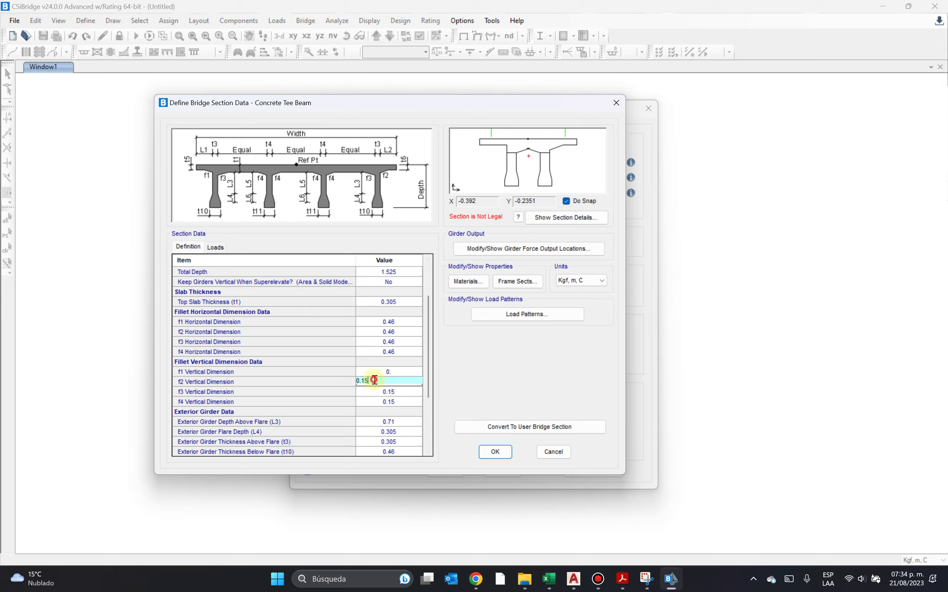
pyautogui.write('0')
pyautogui.click(397, 393)
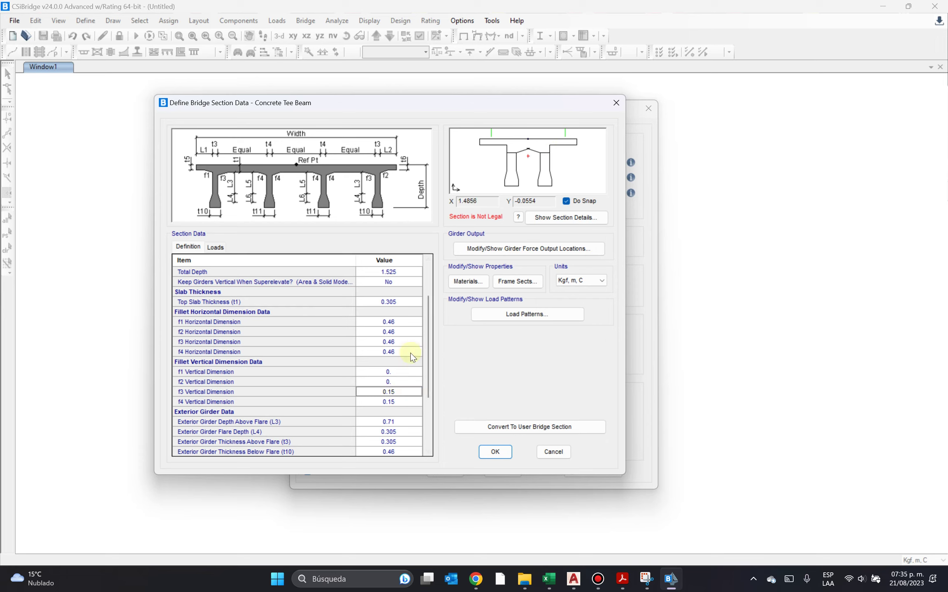
pyautogui.click(403, 391)
pyautogui.moveTo(403, 391); pyautogui.dragTo(355, 400)
pyautogui.write('0')
pyautogui.click(387, 402)
# Set the f1, f2, f3 and f4 fillet horizontal dimensions to 0.
pyautogui.click(403, 321)
pyautogui.moveTo(402, 321); pyautogui.dragTo(351, 327)
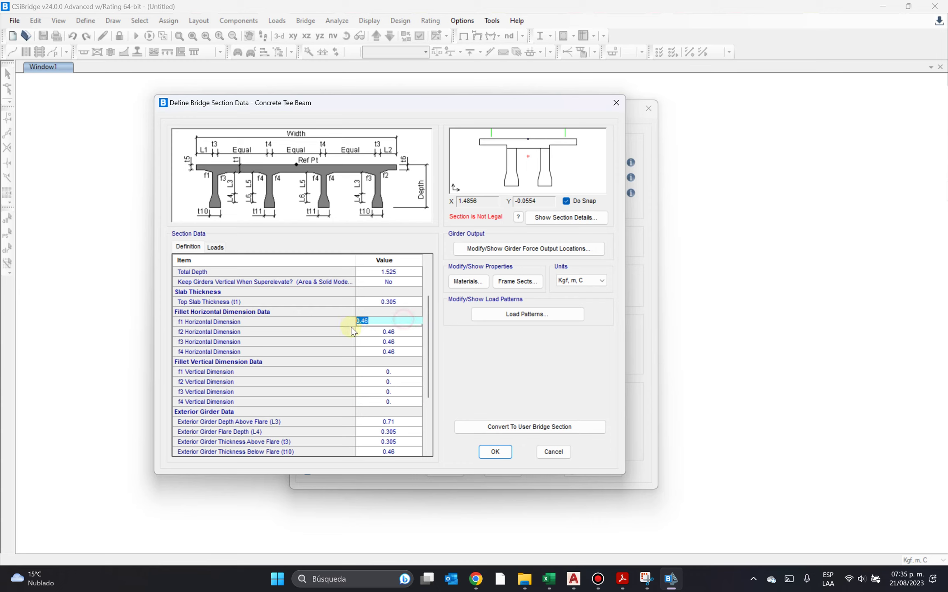
pyautogui.write('0')
pyautogui.click(388, 332)
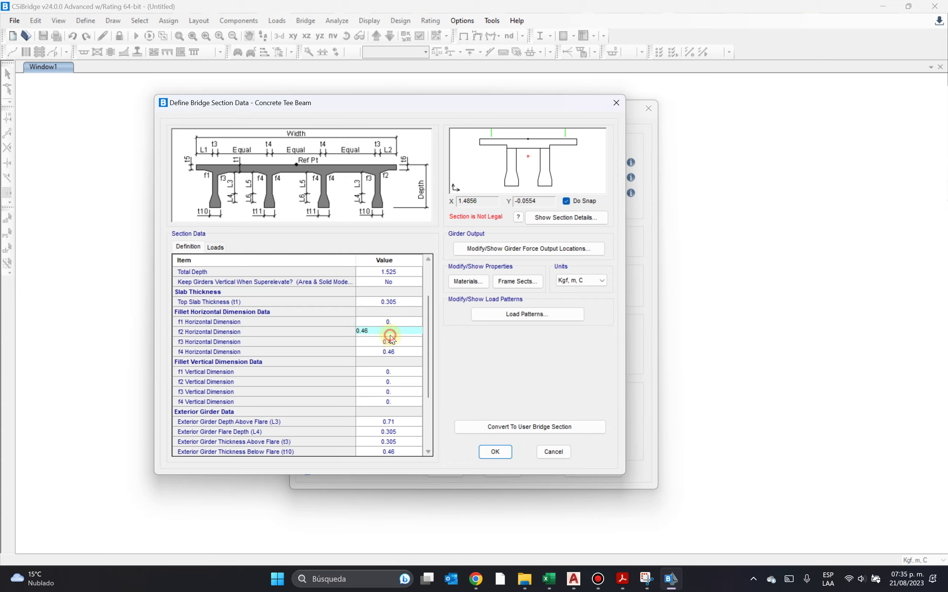
pyautogui.doubleClick(386, 331)
pyautogui.write('0')
pyautogui.click(387, 341)
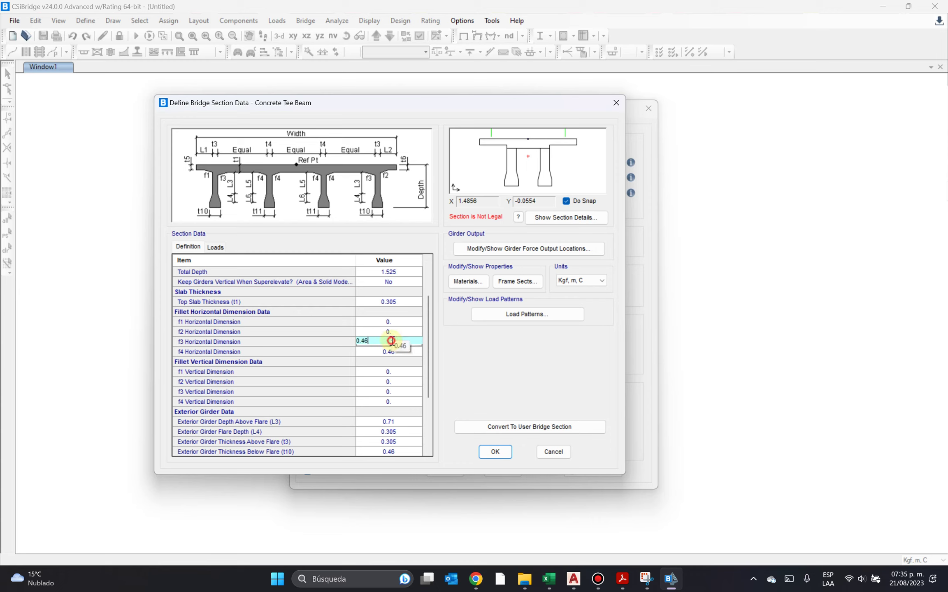
pyautogui.click(388, 342)
pyautogui.doubleClick(388, 342)
pyautogui.write('0')
pyautogui.click(387, 351)
pyautogui.click(392, 352)
pyautogui.doubleClick(392, 352)
pyautogui.write('0')
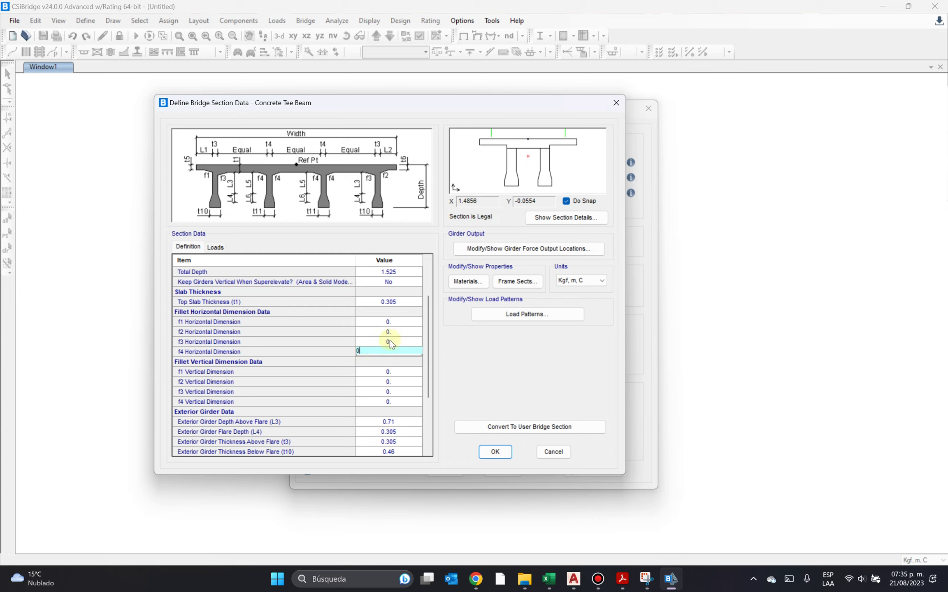
# Set the top slab thickness (t1) to 0.2 m.
pyautogui.click(386, 304)
pyautogui.click(384, 302)
pyautogui.doubleClick(384, 301)
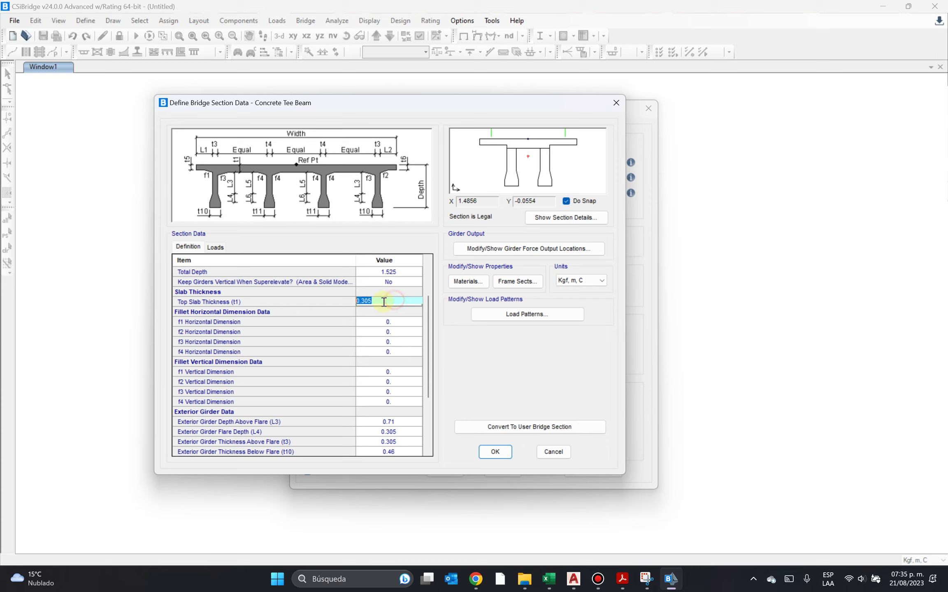
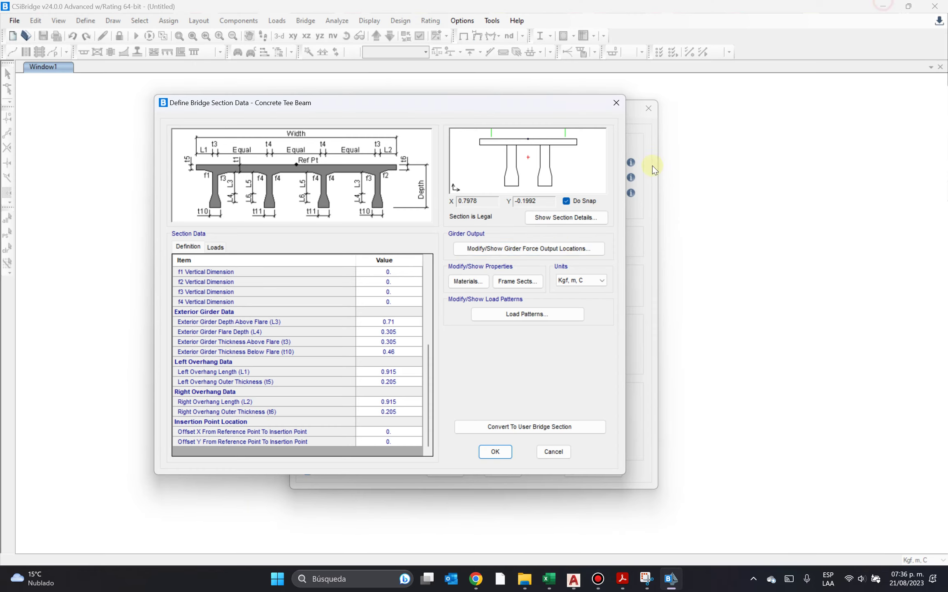
# Set the exterior girder thickness to 0.6 m both below the flare (t10) and above the flare (t3).
pyautogui.click(399, 350)
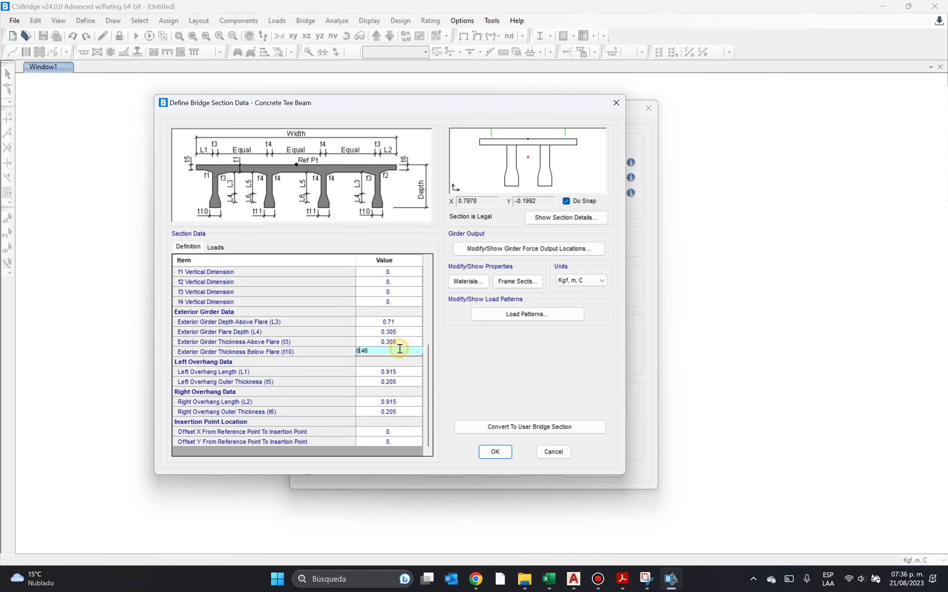
pyautogui.moveTo(400, 350); pyautogui.dragTo(357, 350)
pyautogui.click(395, 412)
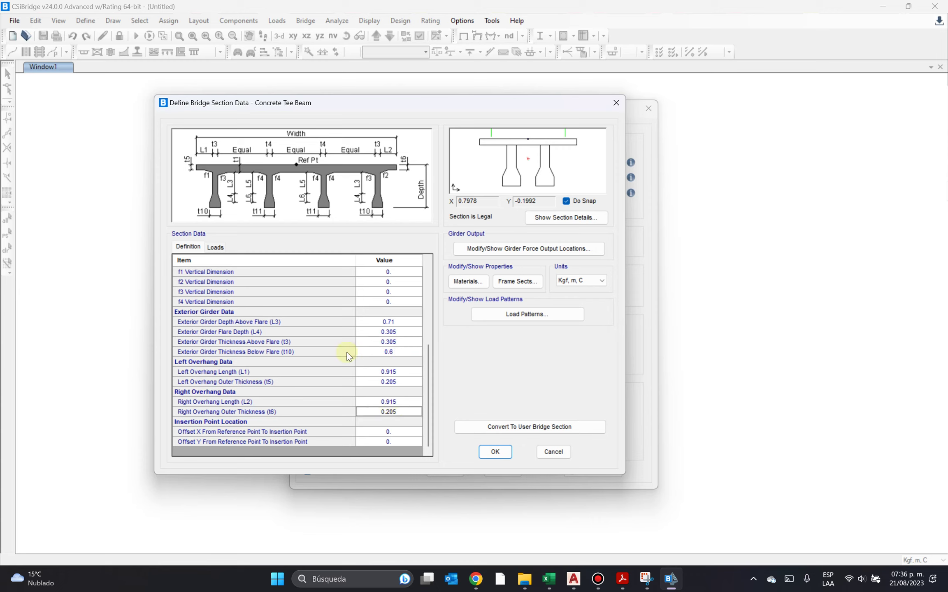
pyautogui.doubleClick(389, 341)
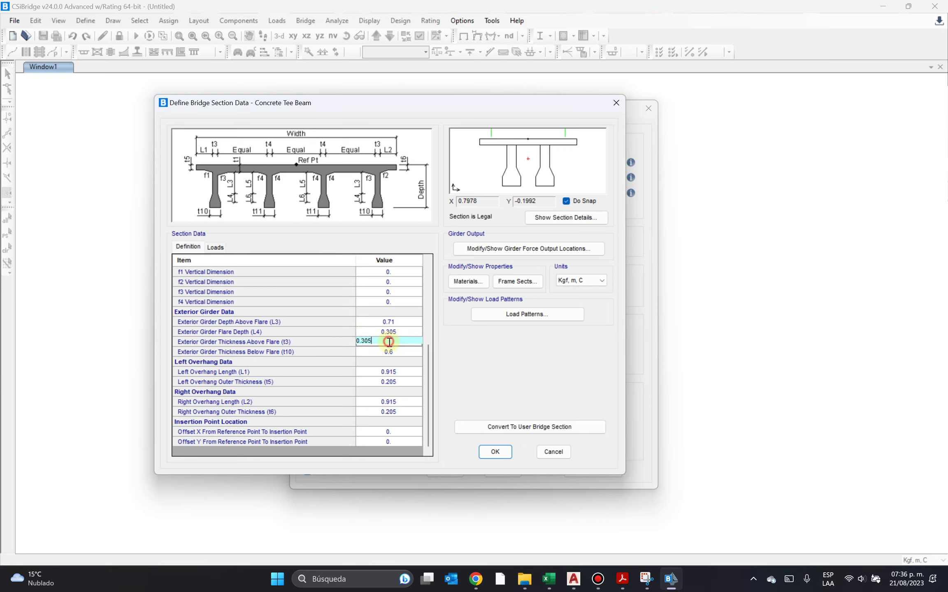
pyautogui.moveTo(389, 342); pyautogui.dragTo(324, 339)
pyautogui.write('0.6')
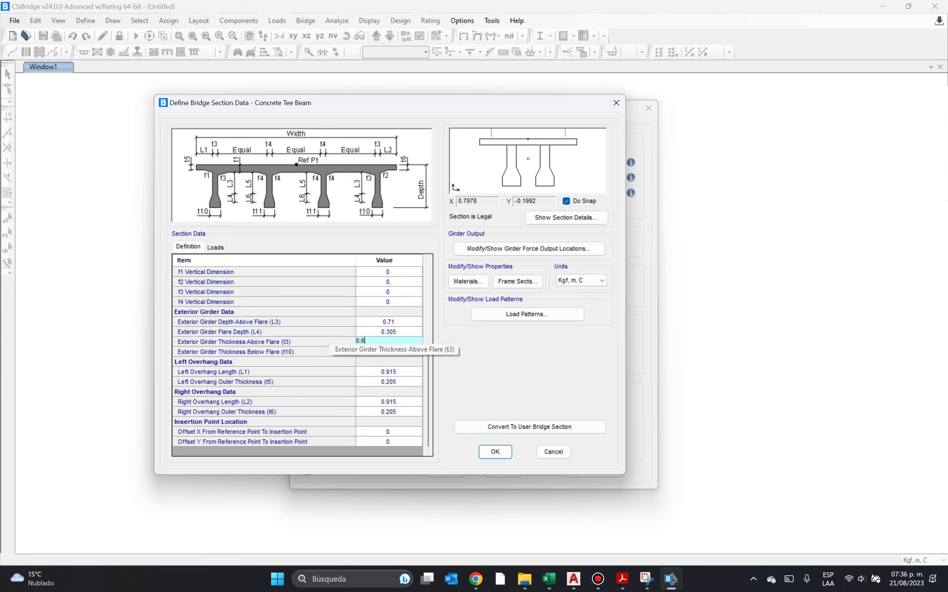
pyautogui.click(376, 331)
pyautogui.write('0.71')
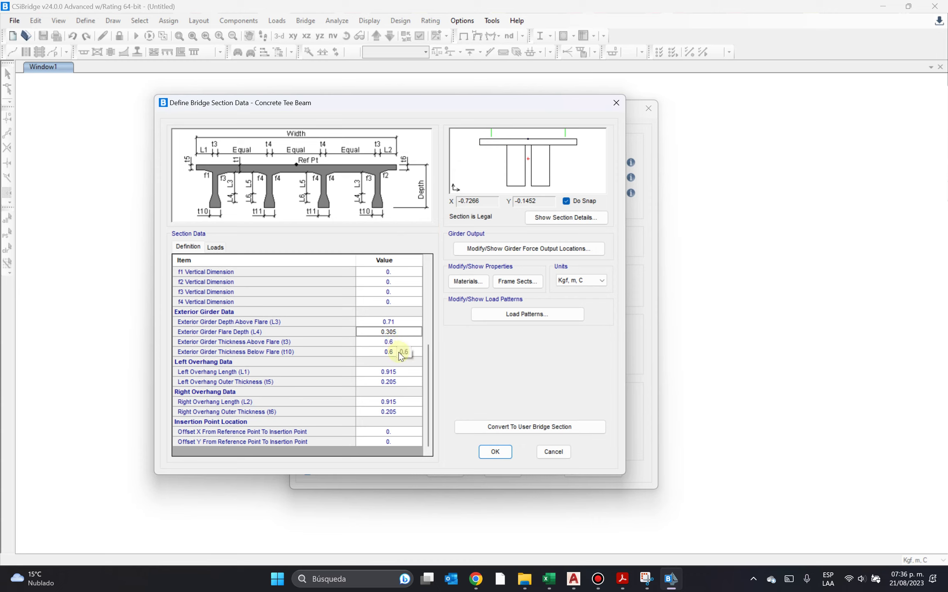
# Set the exterior girder thickness to 0.55 m both above the flare (t3) and below the flare (t10).
pyautogui.doubleClick(405, 342)
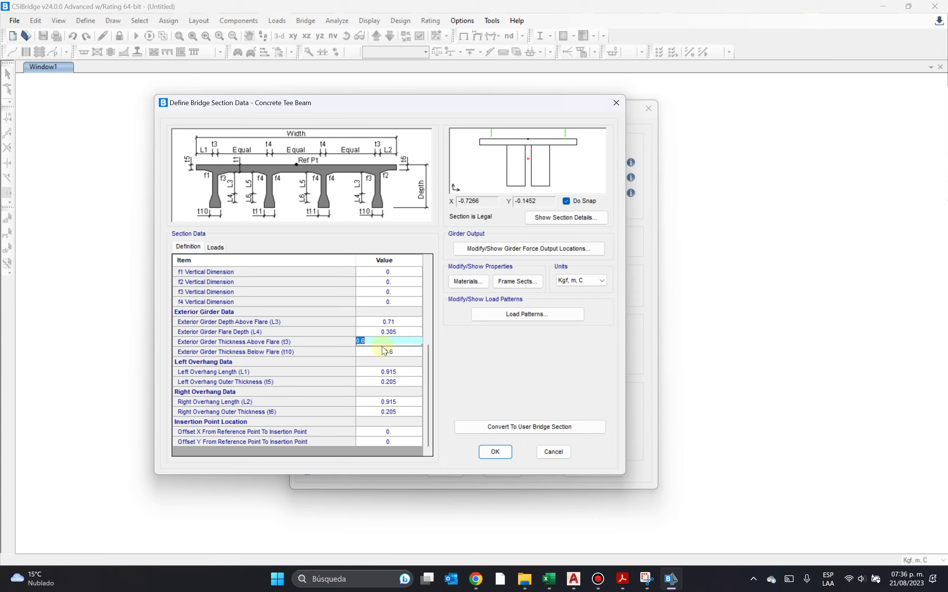
pyautogui.click(394, 353)
pyautogui.click(394, 352)
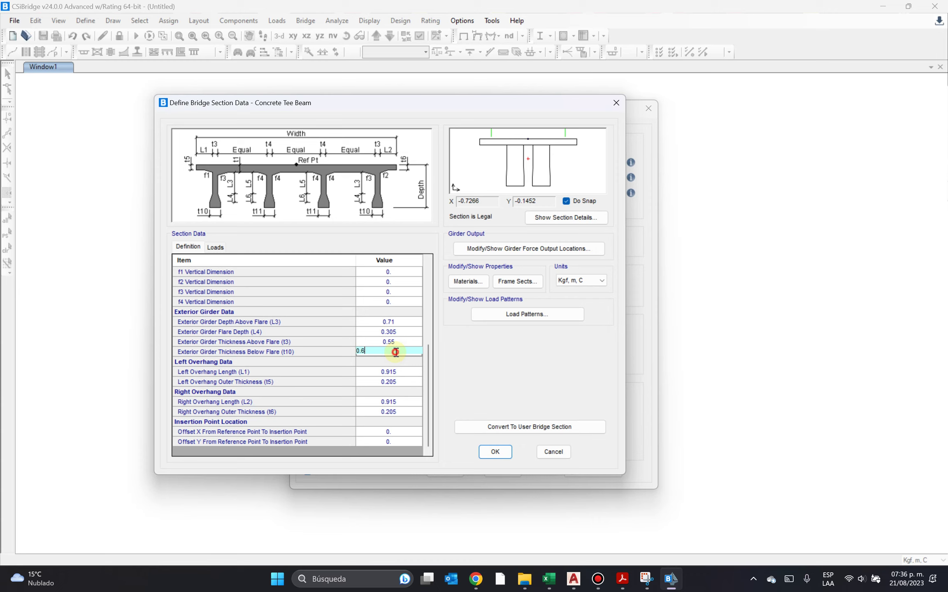
pyautogui.click(405, 382)
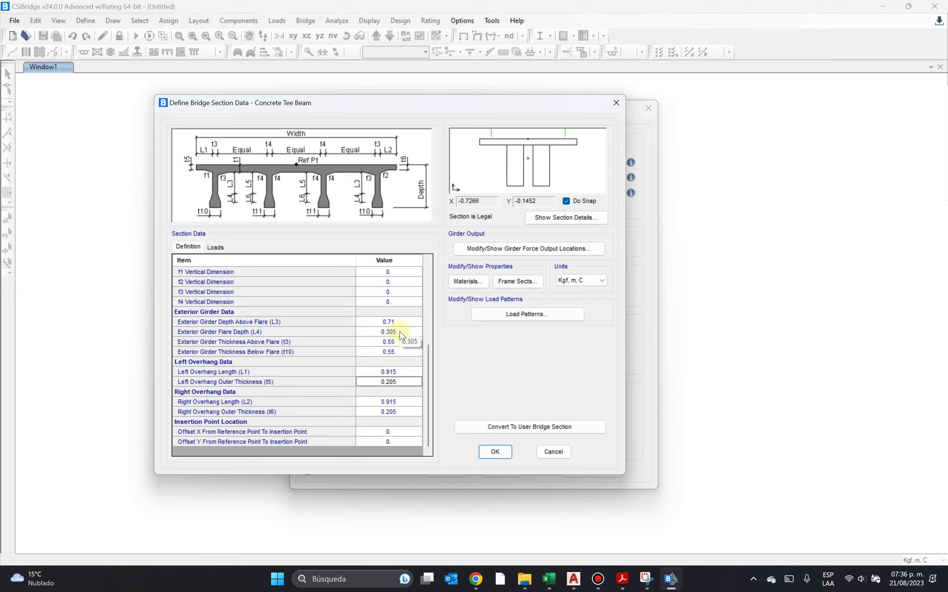
# Review the section data from the general dimensions to the overhangs, and open the left overhang length (L1) for editing.
pyautogui.scroll(5, 389, 331)
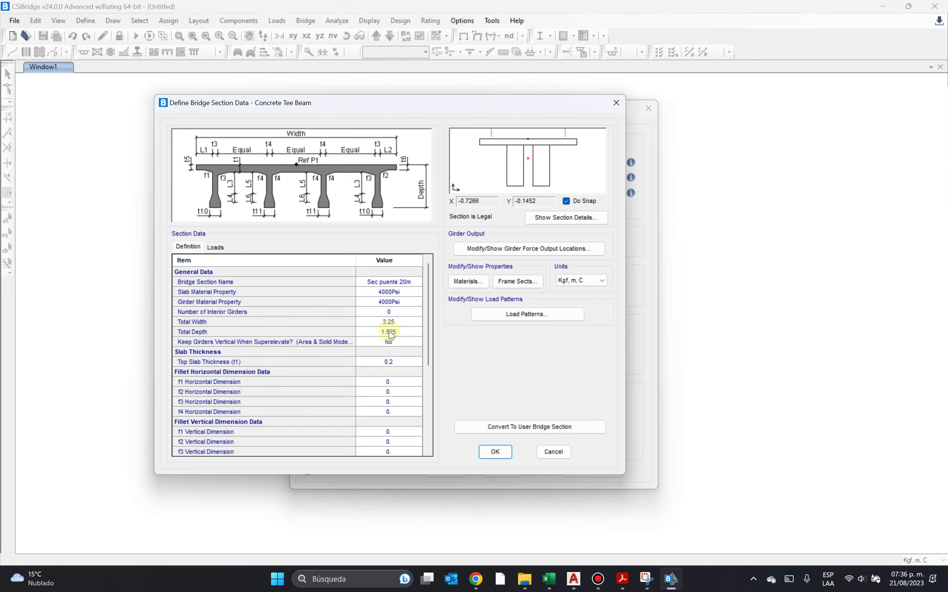
pyautogui.scroll(-3, 388, 331)
pyautogui.scroll(2, 388, 331)
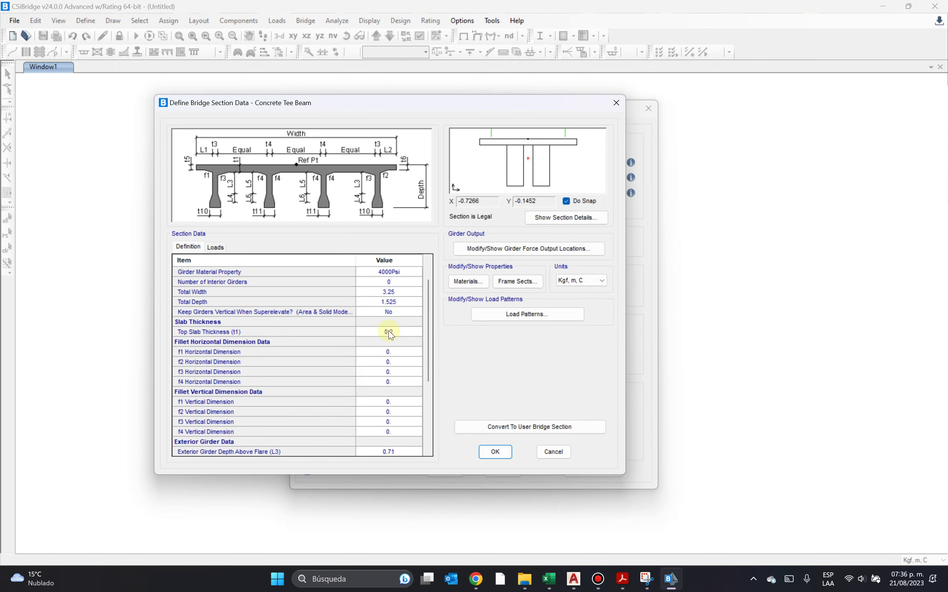
pyautogui.scroll(1, 389, 334)
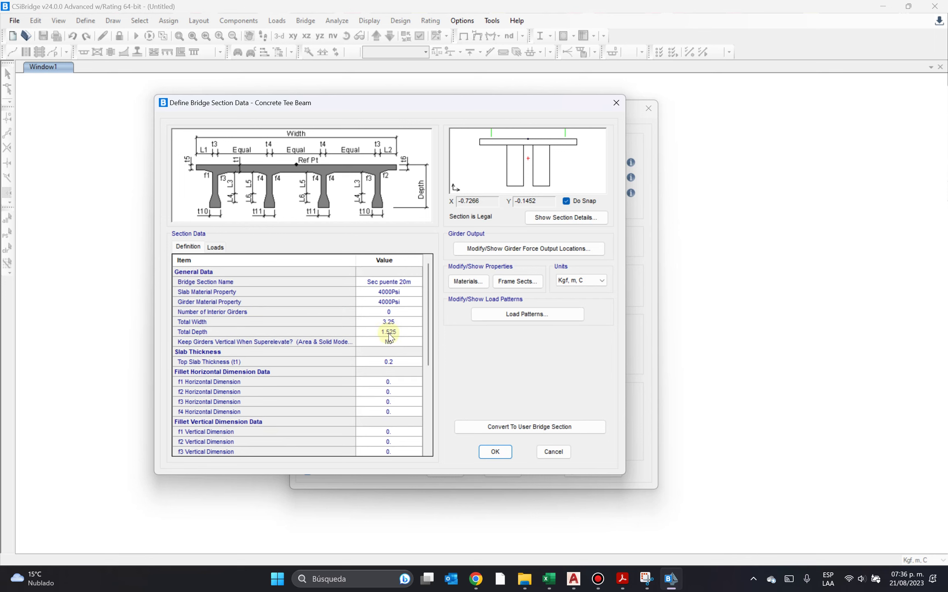
pyautogui.scroll(-3, 388, 334)
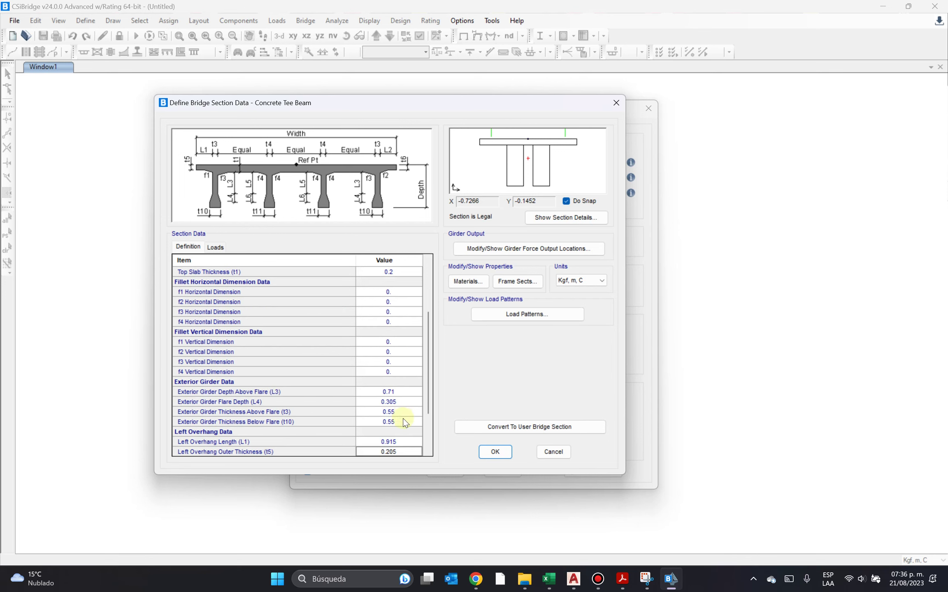
pyautogui.scroll(-3, 402, 415)
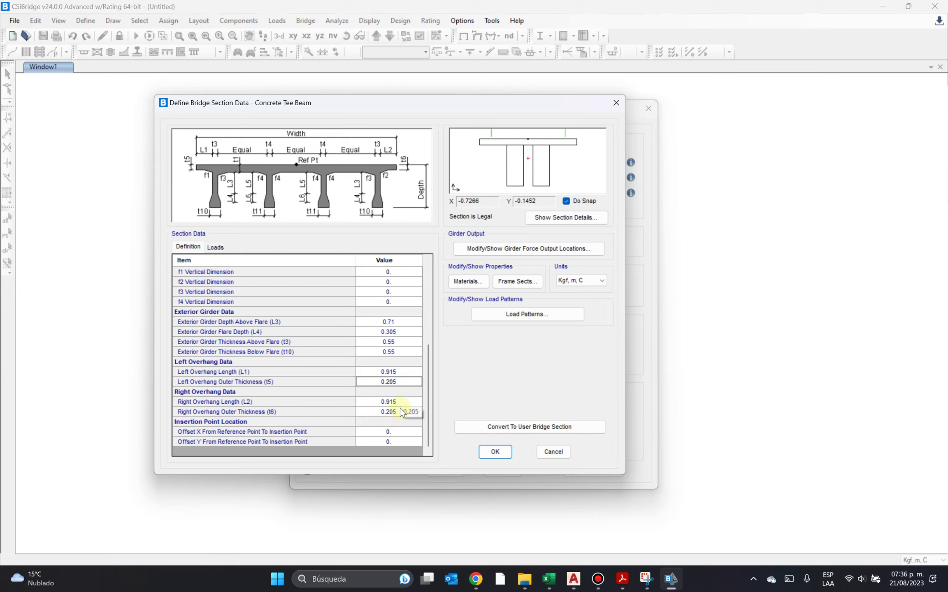
pyautogui.click(400, 410)
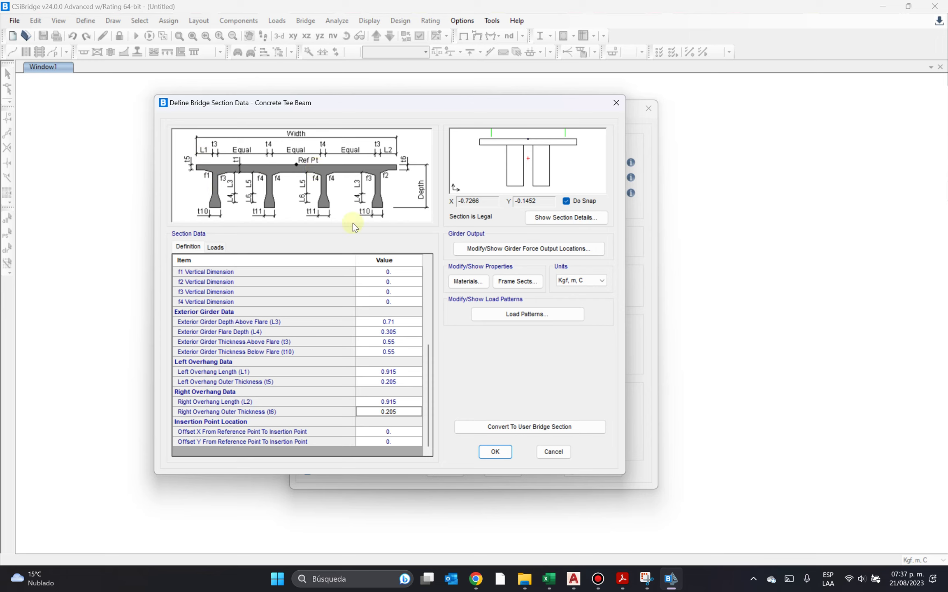
pyautogui.click(367, 370)
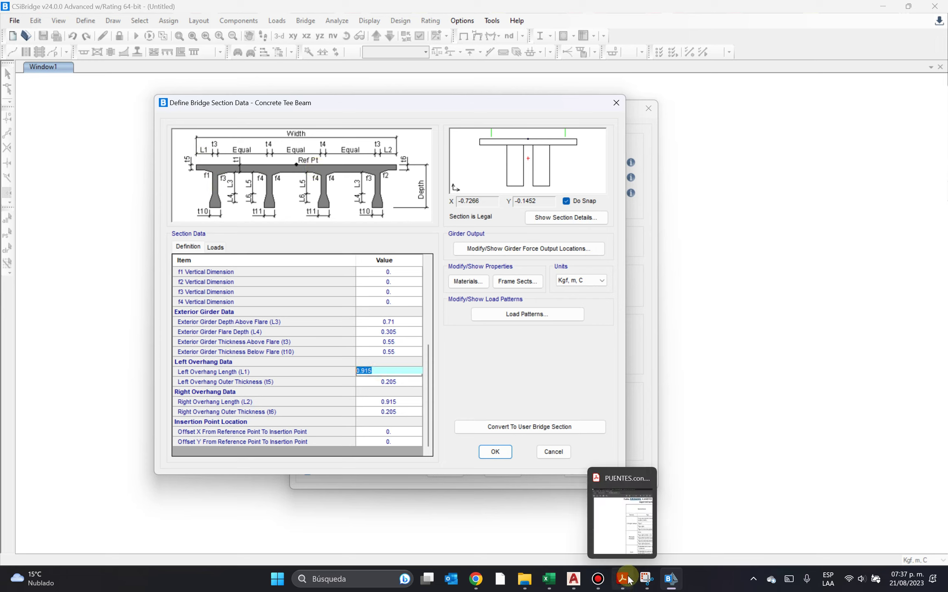
# Switch to the AutoCAD bridge section and measure the vertical distance between the diaphragm's bottom edge and the slab's underside.
pyautogui.click(573, 578)
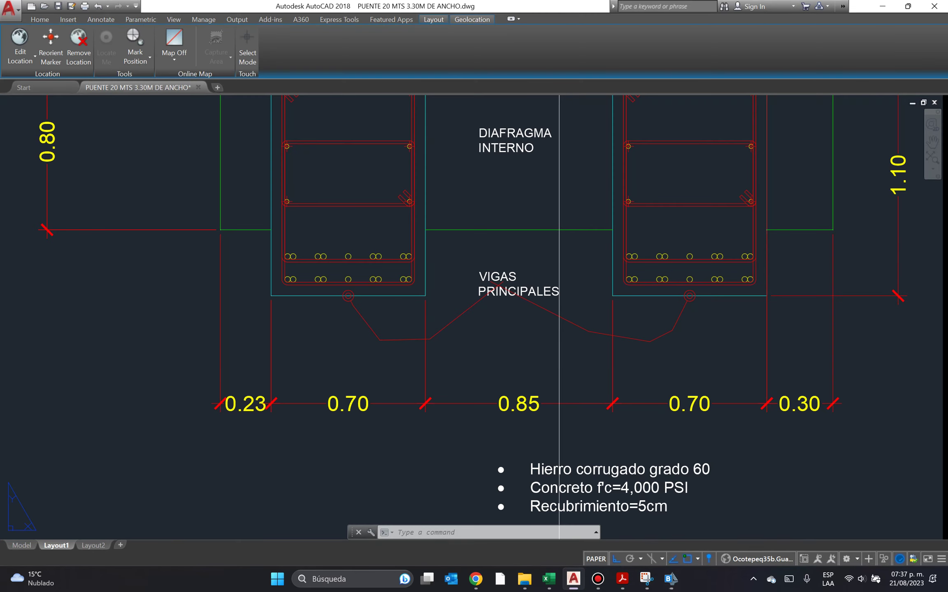
pyautogui.scroll(-5, 349, 252)
pyautogui.scroll(5, 350, 252)
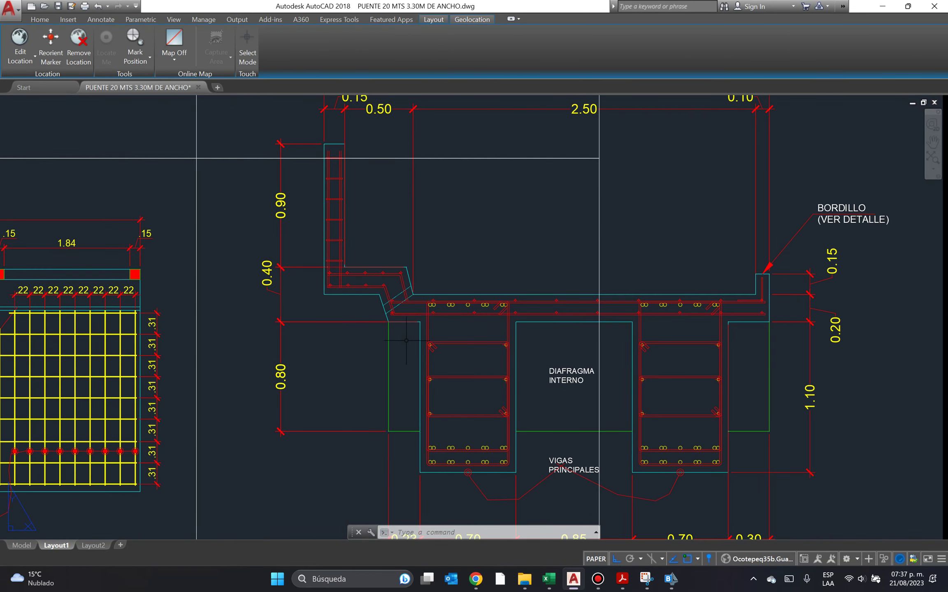
pyautogui.click(406, 389)
pyautogui.write('di')
pyautogui.press('Return')
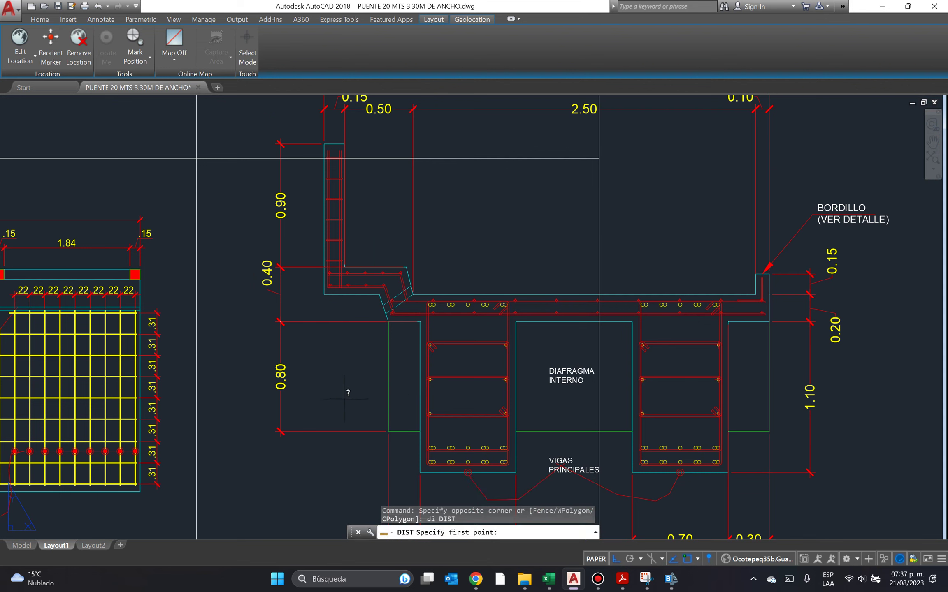
pyautogui.click(331, 431)
pyautogui.click(329, 323)
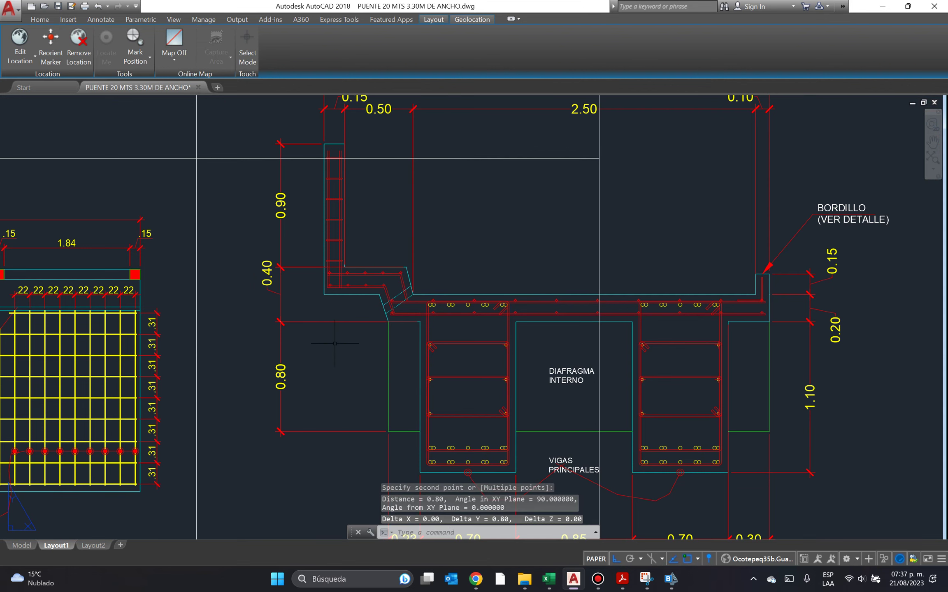
# Add a horizontal linear dimension from the left girder's outer face to the outer end of the left sidewalk overhang.
pyautogui.write('diml')
pyautogui.press('Return')
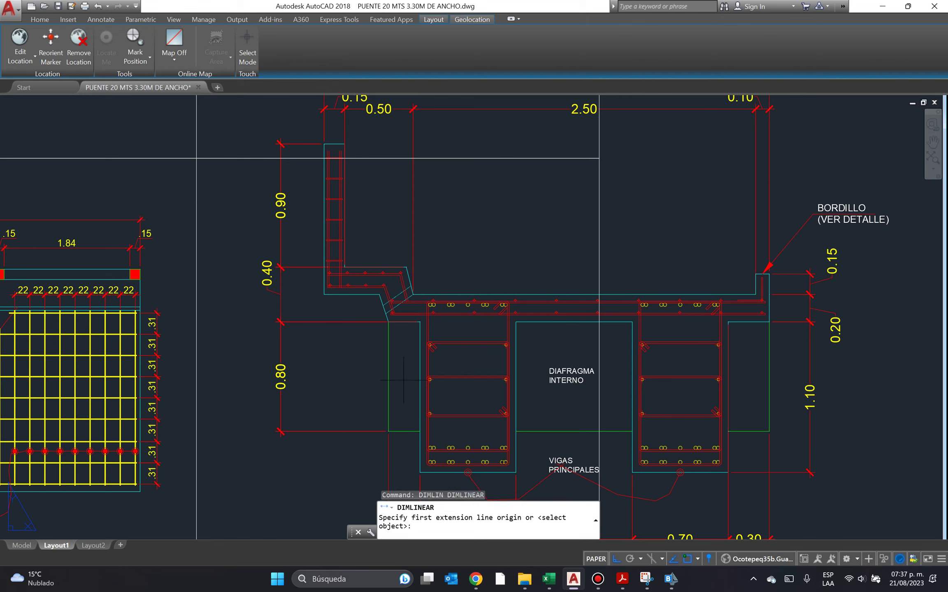
pyautogui.click(419, 322)
pyautogui.click(324, 294)
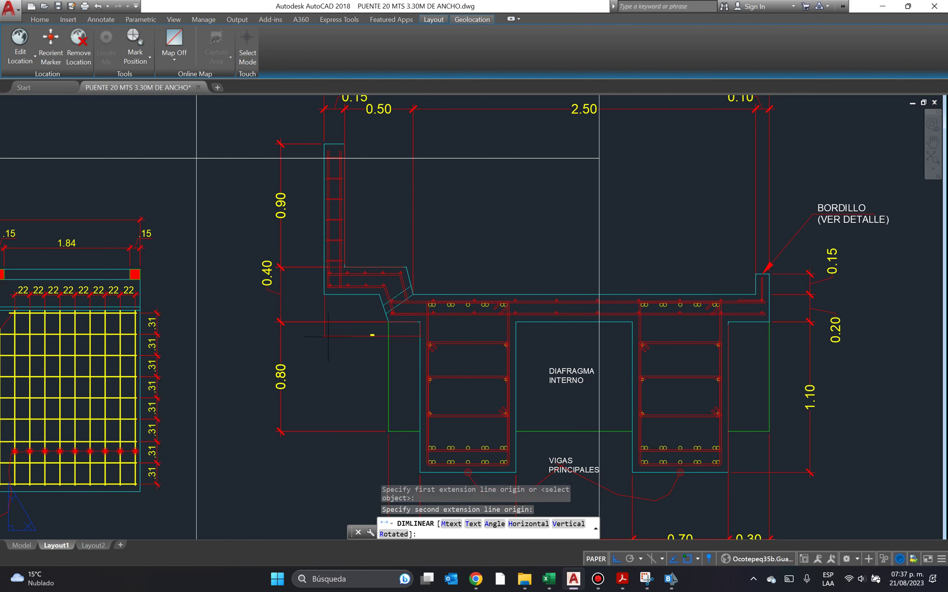
pyautogui.click(343, 350)
pyautogui.write('ma')
pyautogui.press('Return')
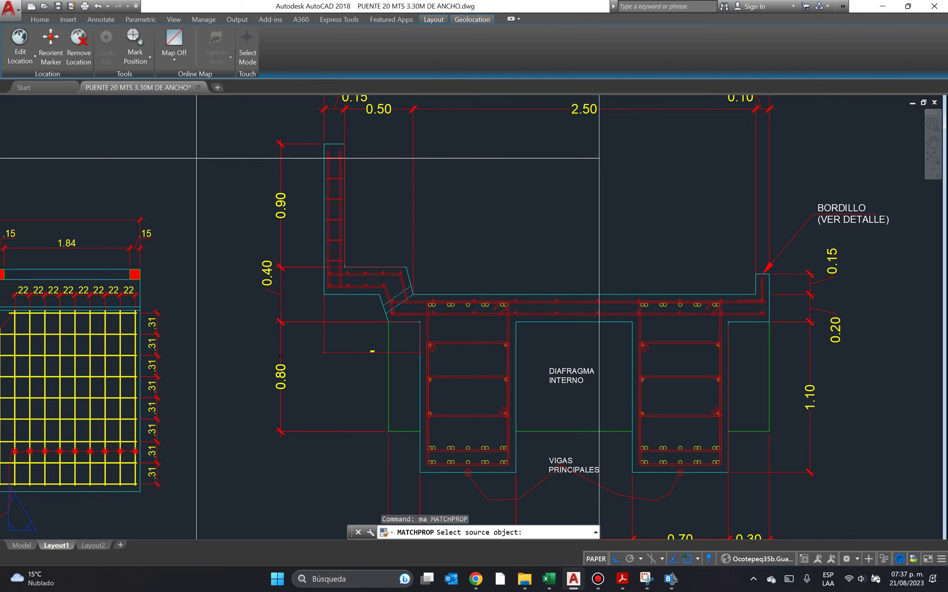
pyautogui.click(280, 356)
pyautogui.click(353, 357)
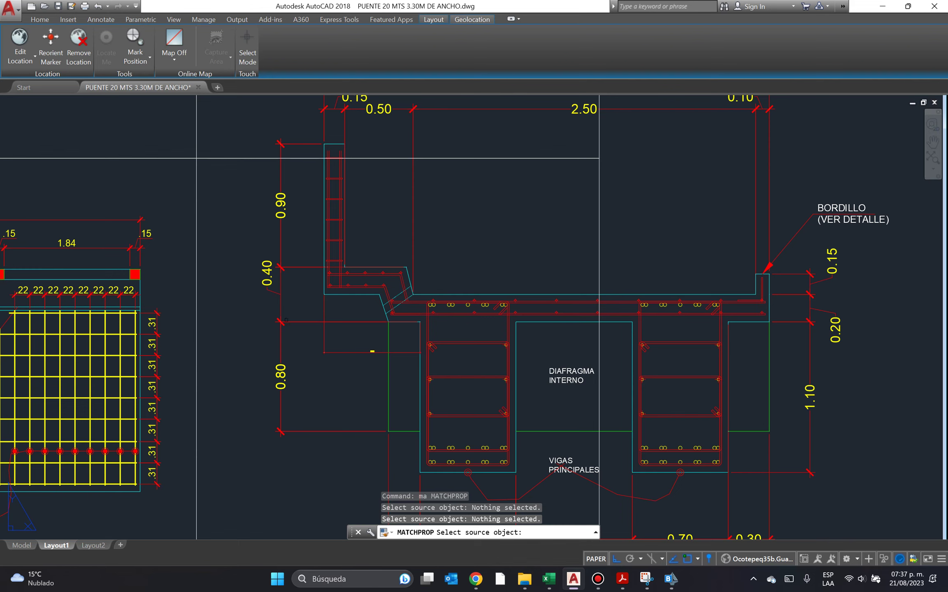
pyautogui.press('Escape')
pyautogui.press('Escape')
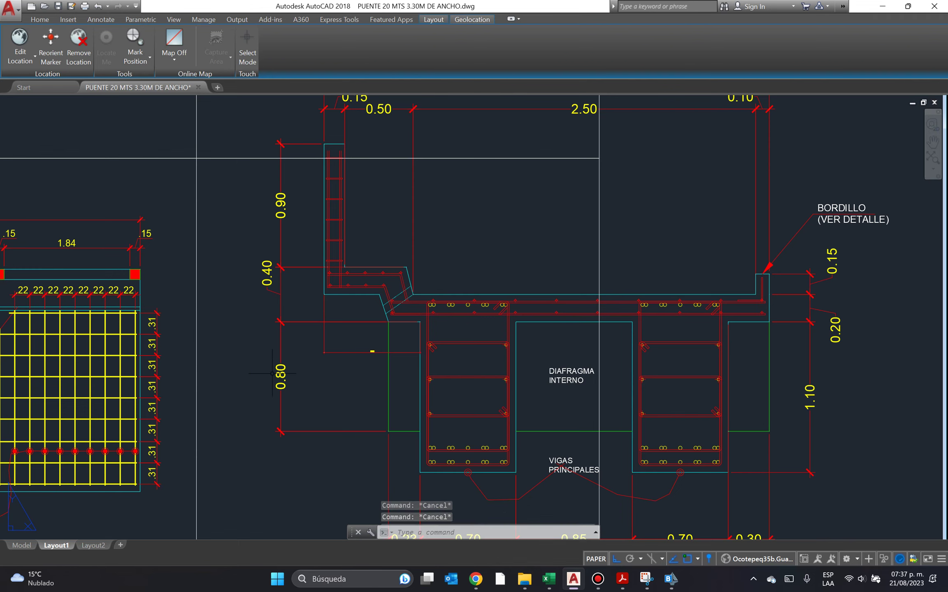
pyautogui.click(280, 373)
pyautogui.click(280, 373)
pyautogui.click(281, 372)
pyautogui.press('Escape')
pyautogui.press('Escape')
pyautogui.press('Escape')
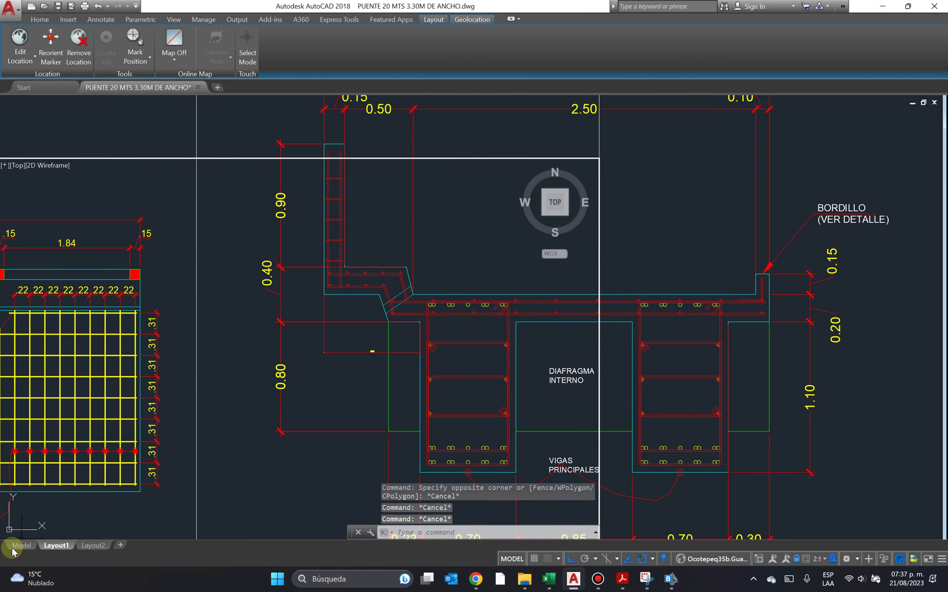
# Switch to model space and locate the reinforced bridge cross-section with the exterior diaphragm.
pyautogui.click(18, 545)
pyautogui.moveTo(284, 393); pyautogui.dragTo(541, 377, button='middle')
pyautogui.scroll(-6, 341, 376)
pyautogui.scroll(5, 384, 222)
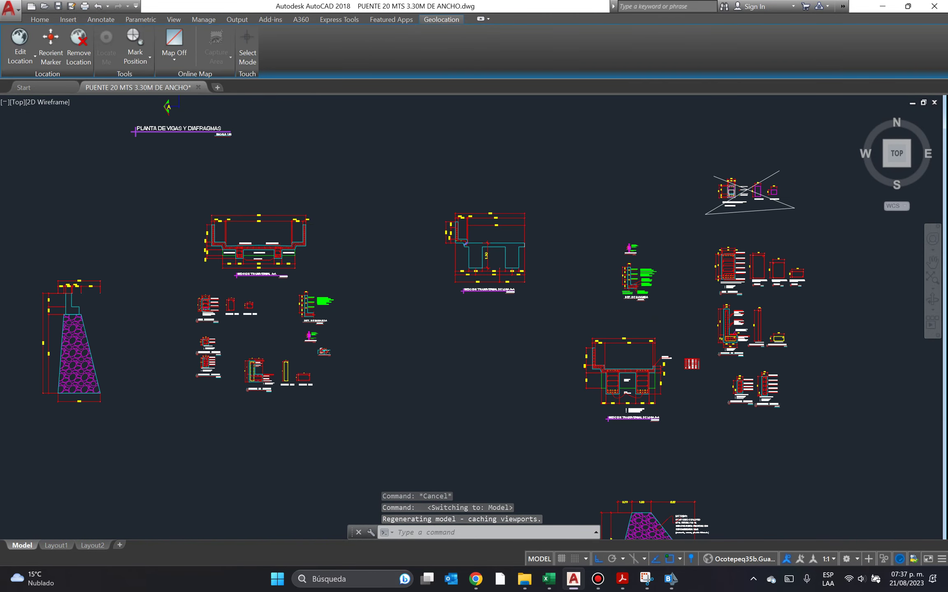
pyautogui.scroll(3, 237, 267)
pyautogui.scroll(-5, 236, 266)
pyautogui.moveTo(342, 317); pyautogui.dragTo(192, 311, button='middle')
pyautogui.scroll(-4, 193, 311)
pyautogui.moveTo(277, 380); pyautogui.dragTo(359, 326, button='middle')
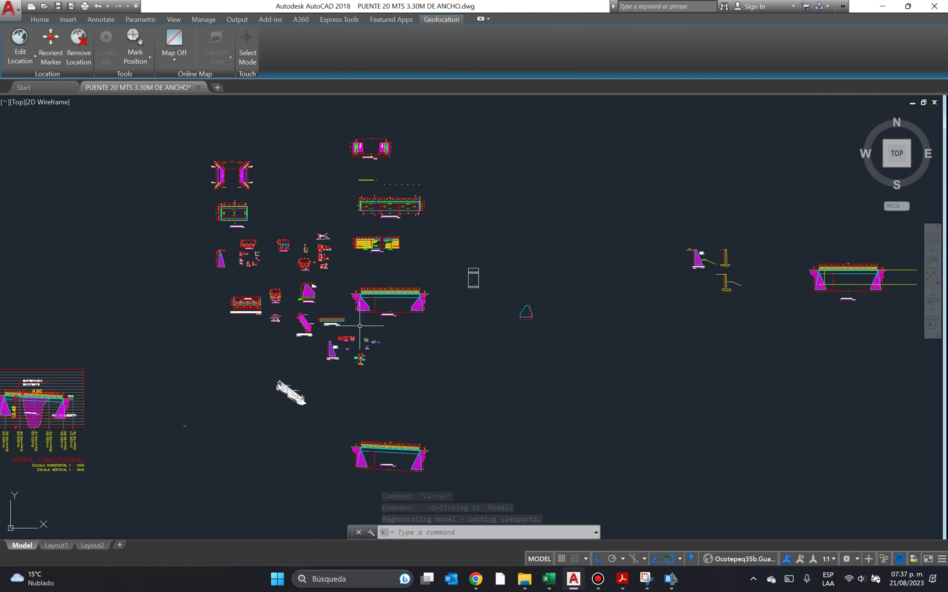
pyautogui.scroll(2, 297, 339)
pyautogui.moveTo(297, 339); pyautogui.dragTo(449, 288, button='middle')
pyautogui.scroll(5, 430, 190)
pyautogui.moveTo(355, 283)
pyautogui.mouseDown(button='middle')
pyautogui.moveTo(350, 303)
pyautogui.moveTo(504, 265)
pyautogui.mouseUp(button='middle')
pyautogui.scroll(5, 348, 302)
pyautogui.scroll(5, 412, 306)
pyautogui.scroll(-3, 412, 307)
pyautogui.moveTo(413, 321)
pyautogui.mouseDown(button='middle')
pyautogui.moveTo(494, 198)
pyautogui.moveTo(447, 399)
pyautogui.mouseUp(button='middle')
# Dimension the horizontal distance from the left girder's outer face to the outer edge of the left sidewalk overhang.
pyautogui.write('dimlin')
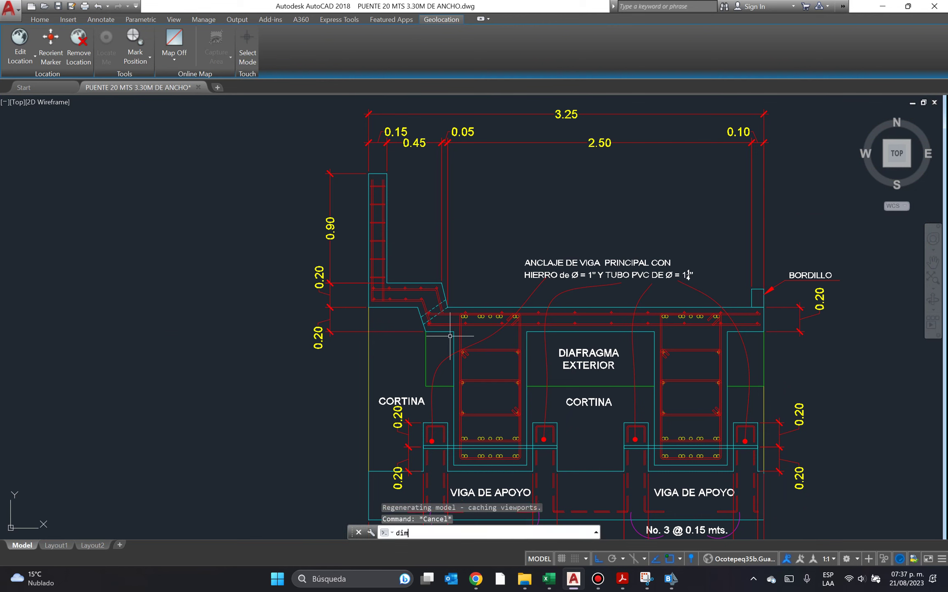
pyautogui.press('Return')
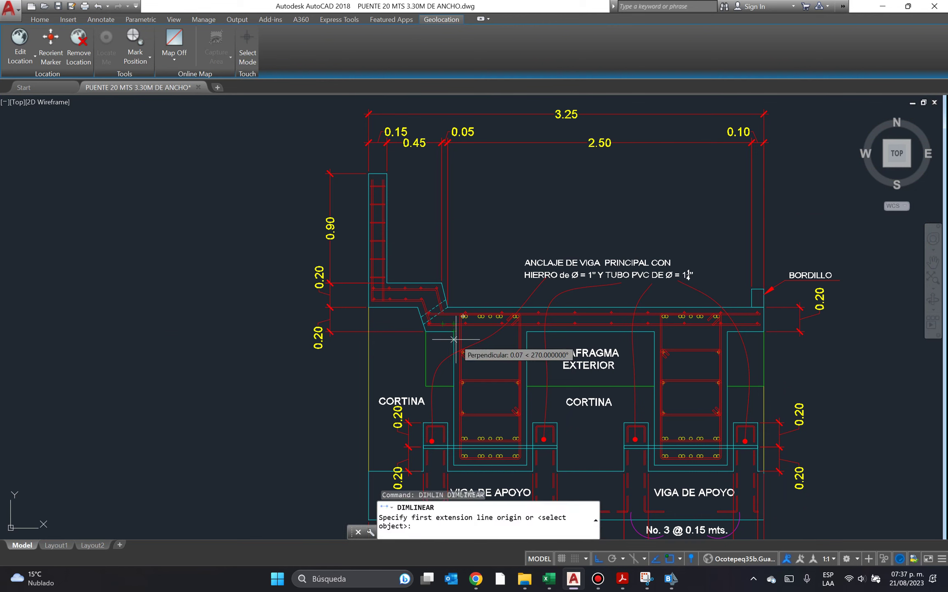
pyautogui.click(455, 331)
pyautogui.click(369, 341)
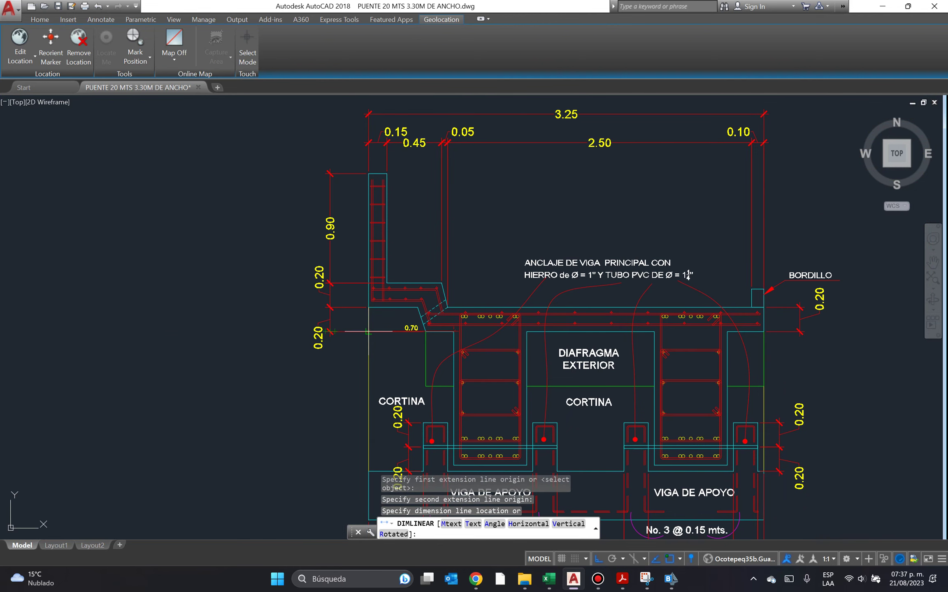
pyautogui.click(372, 387)
# Dimension the right overhang horizontally from the right girder's outer face to the slab's outer end.
pyautogui.press('Return')
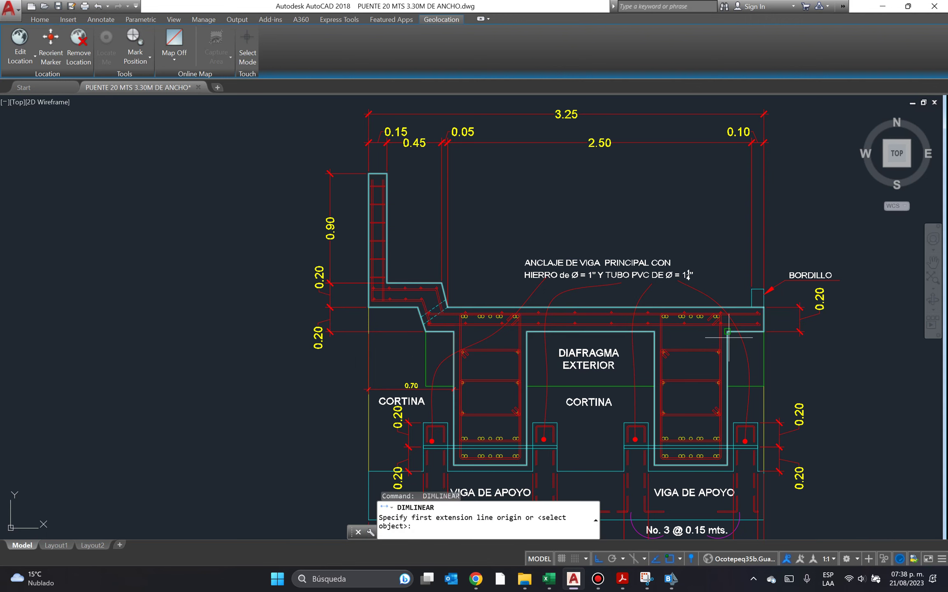
pyautogui.click(728, 331)
pyautogui.click(764, 332)
pyautogui.click(746, 384)
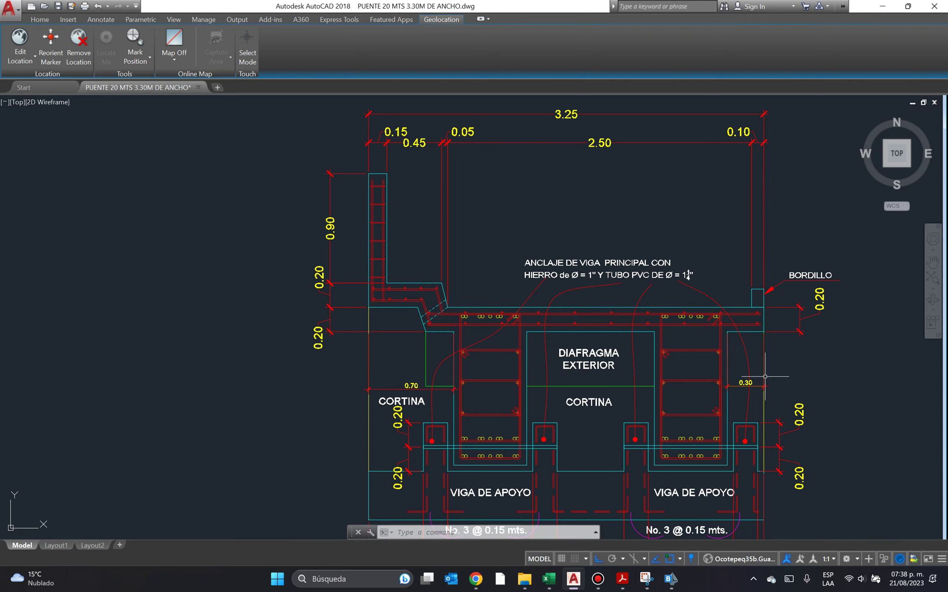
# Switch to CSiBridge and set the left overhang length (L1) to 0.7 m and the right overhang length (L2) to 0.3 m.
pyautogui.click(882, 6)
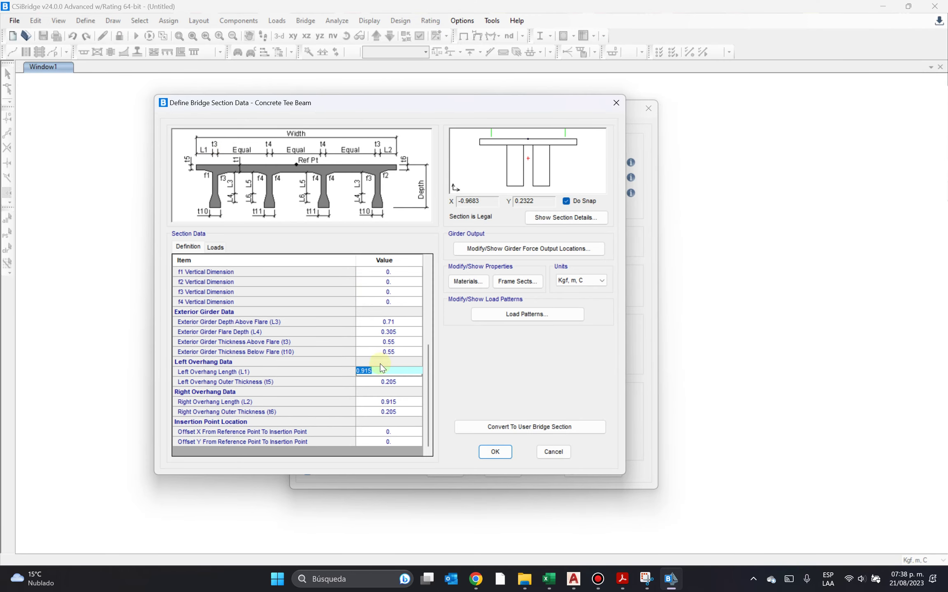
pyautogui.write('0.7')
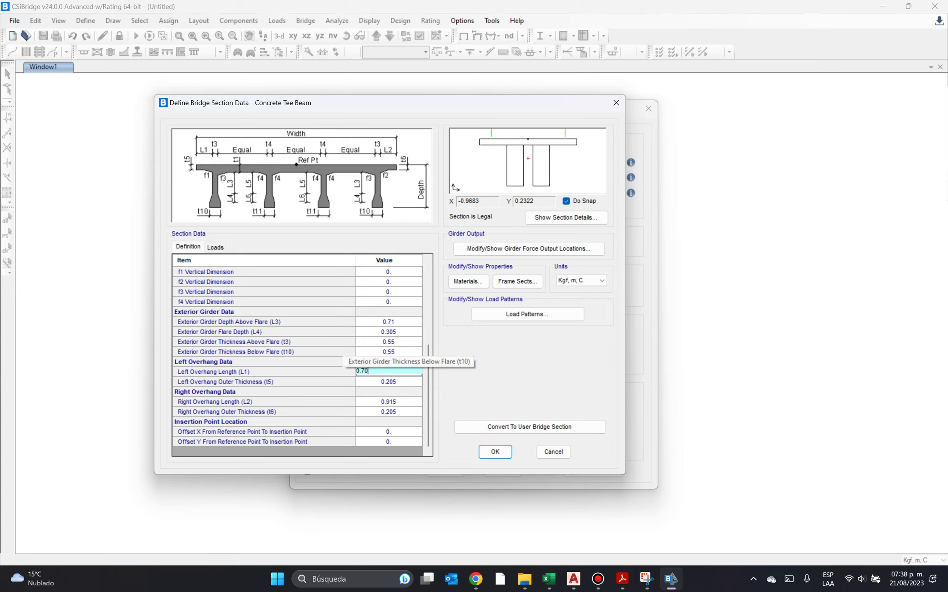
pyautogui.click(405, 402)
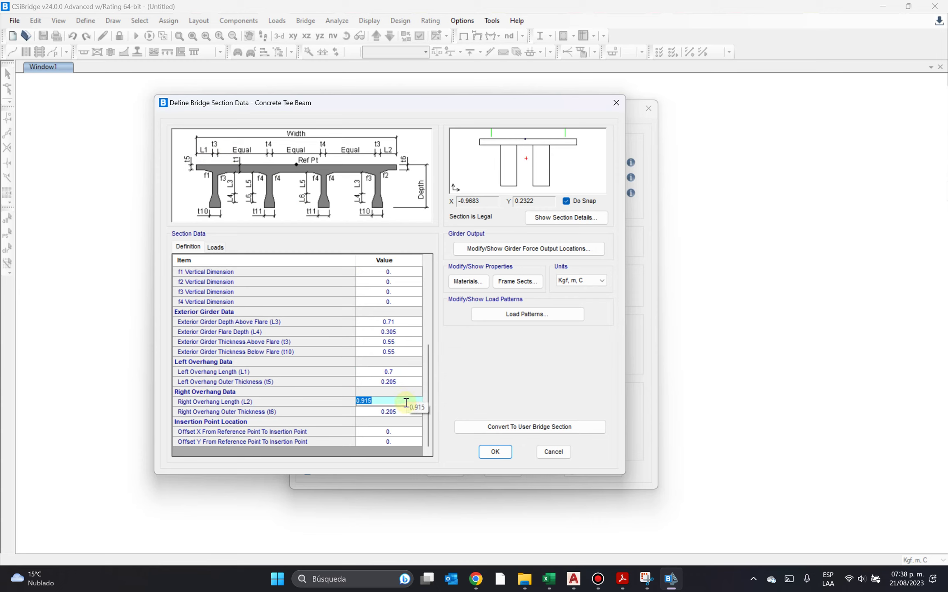
pyautogui.write('0.3')
pyautogui.click(404, 370)
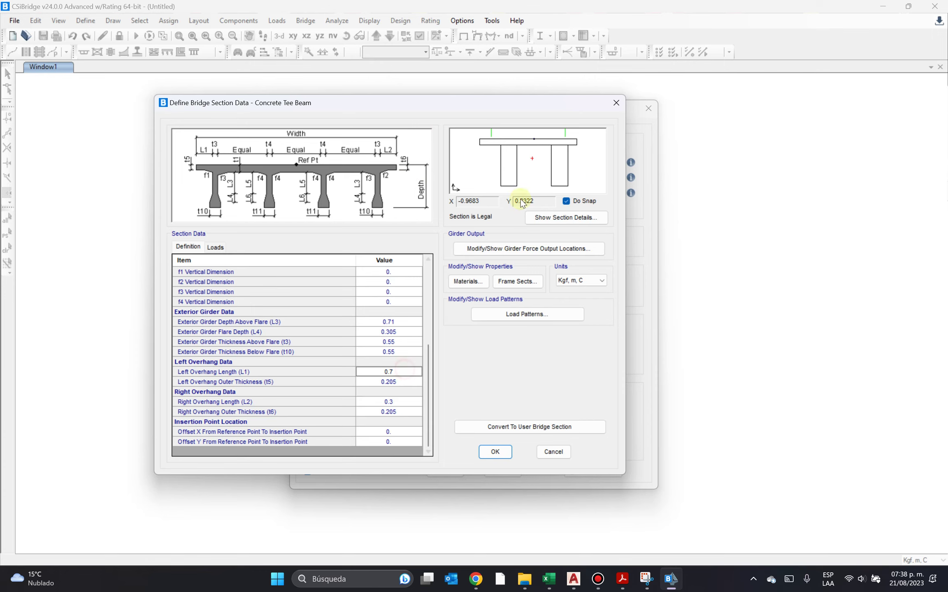
# Examine the tee beam's section details and compare its shape with the sidewalk, slab and girders in the AutoCAD bridge section.
pyautogui.click(566, 219)
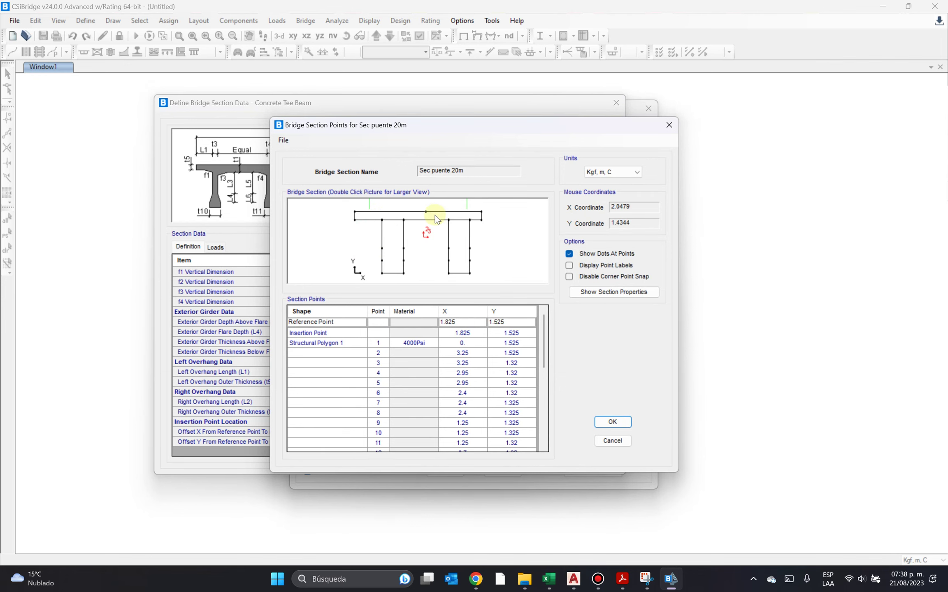
pyautogui.hotkey('alt', 'Tab')
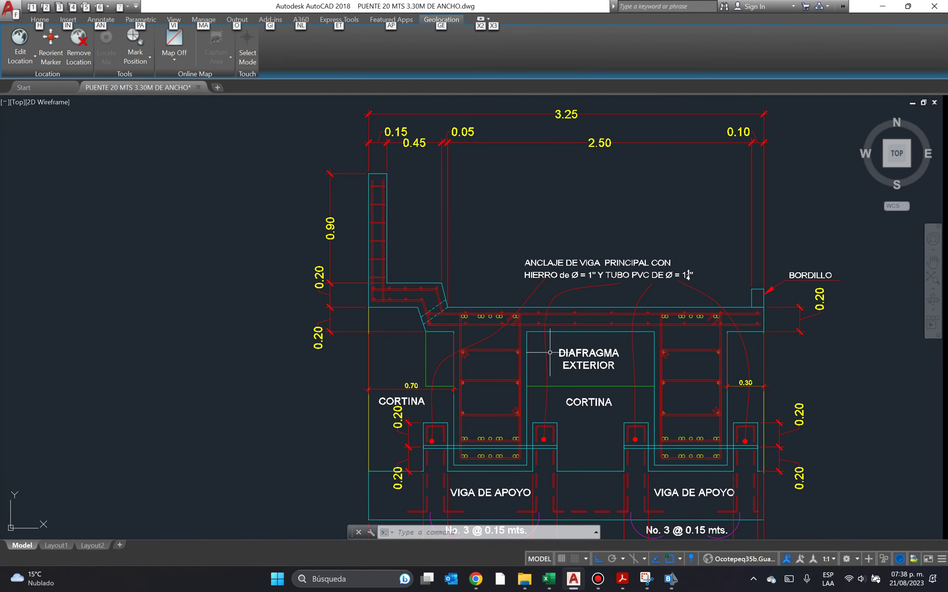
pyautogui.moveTo(521, 338); pyautogui.dragTo(434, 277, button='middle')
pyautogui.press('Escape')
pyautogui.click(312, 112)
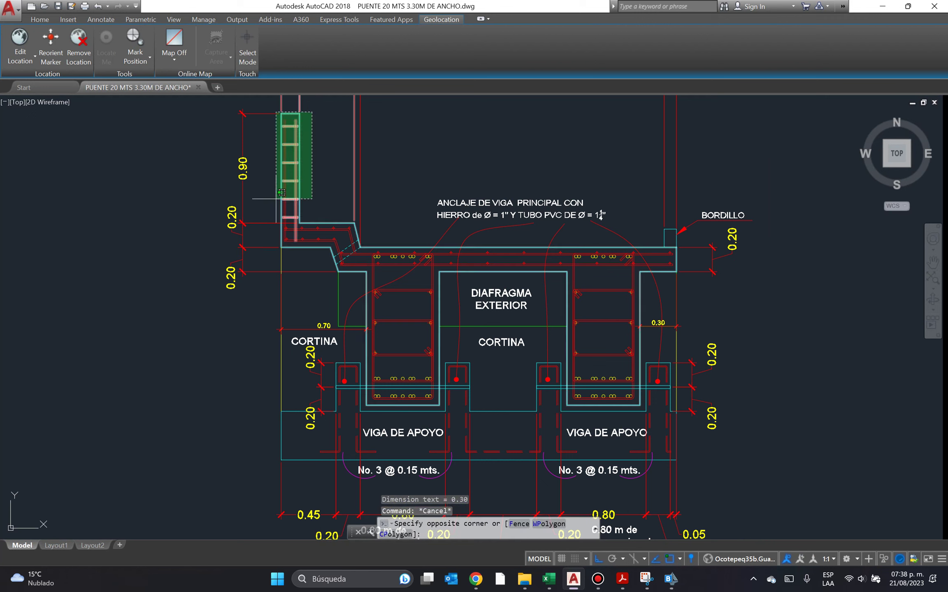
pyautogui.click(336, 173)
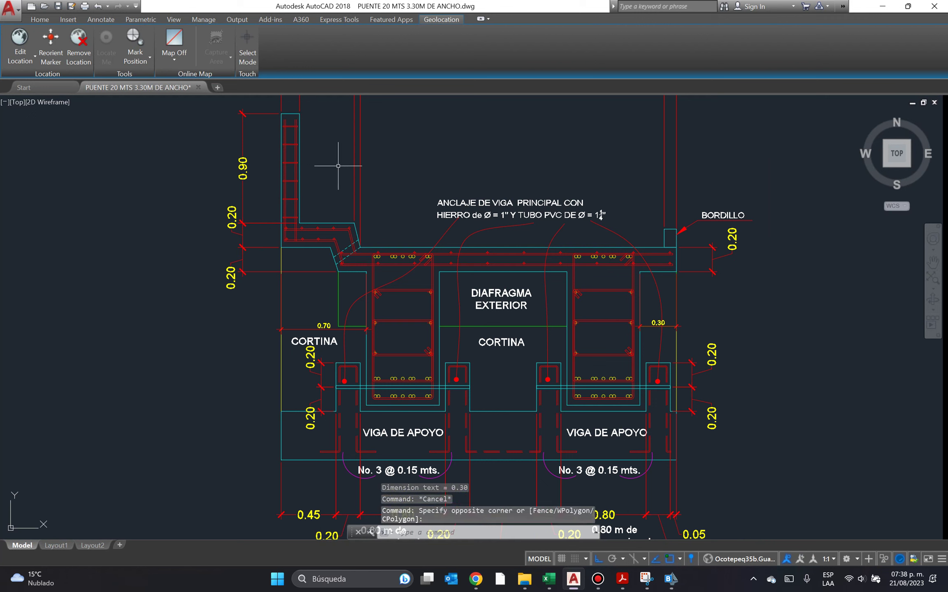
pyautogui.click(215, 241)
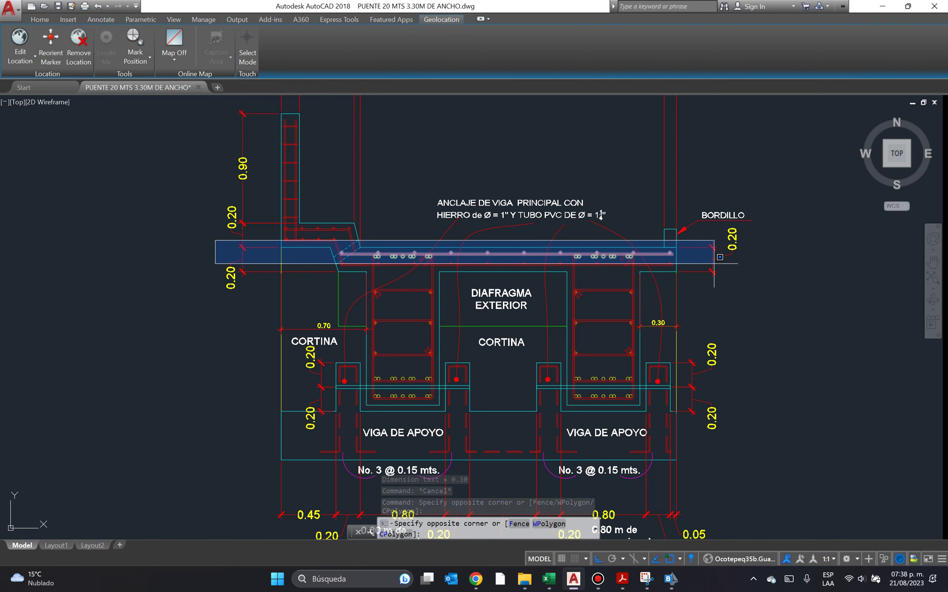
pyautogui.press('Escape')
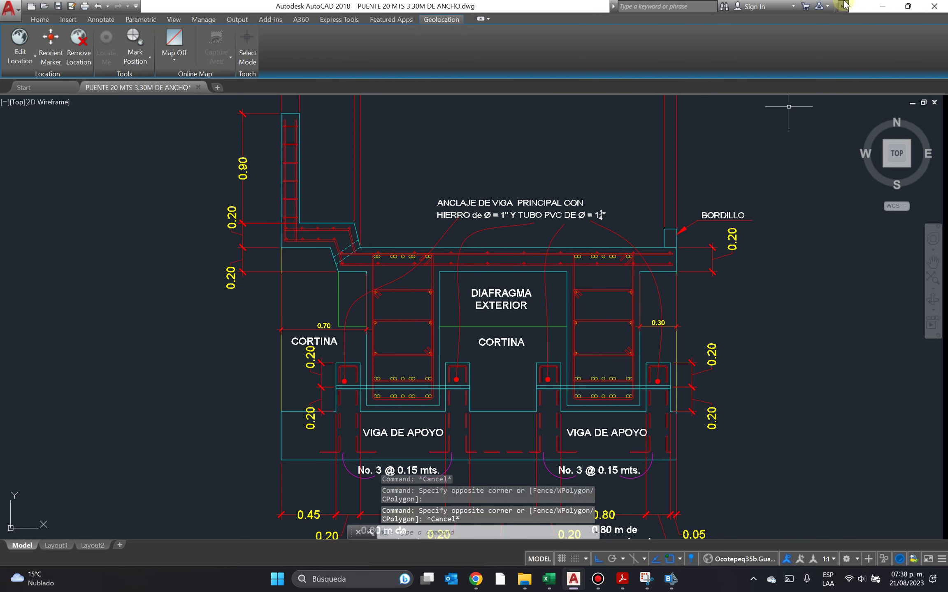
pyautogui.click(883, 6)
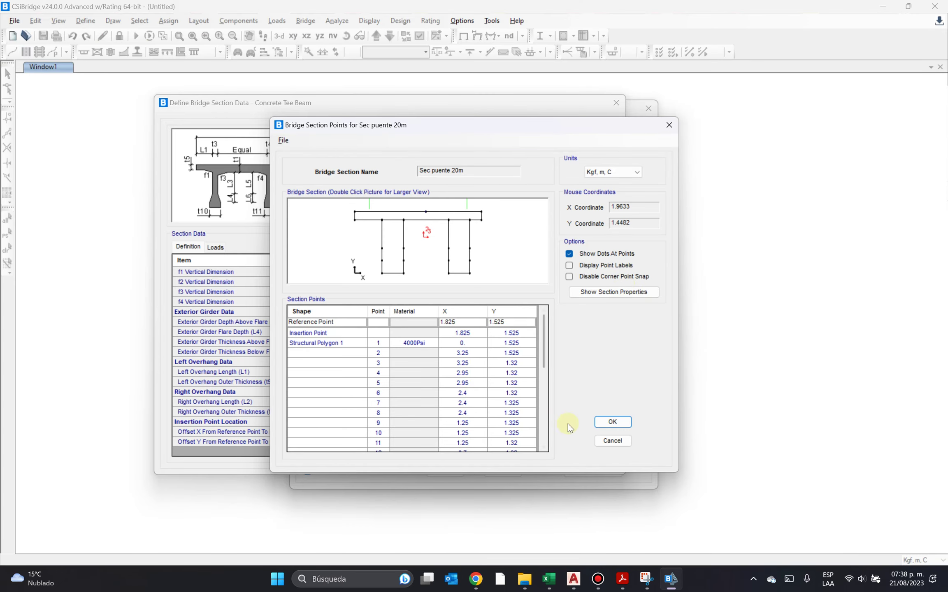
pyautogui.click(617, 439)
# Accept the tee beam section and generate the bridge model from the template with HL-93F as the live load vehicle.
pyautogui.moveTo(532, 161)
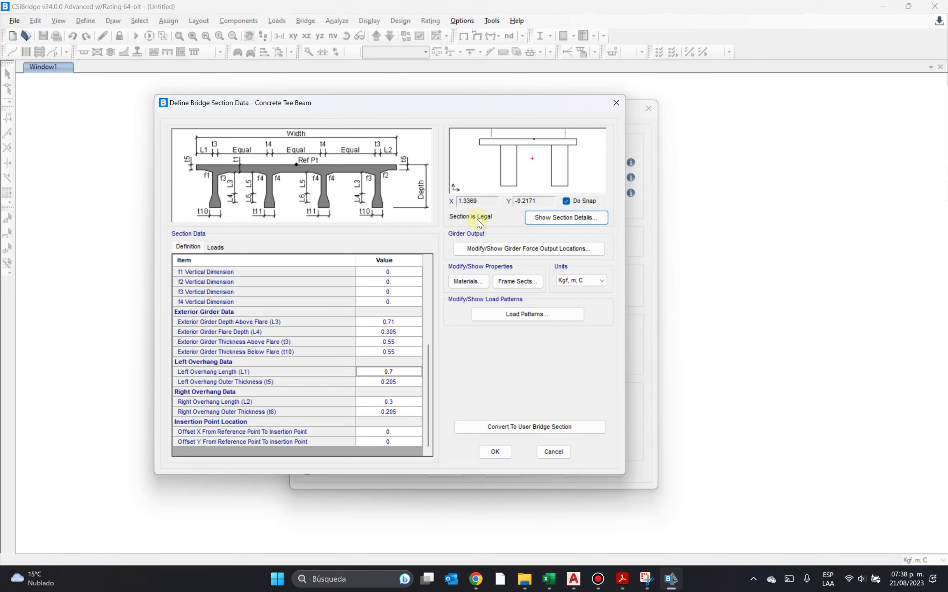
pyautogui.click(495, 452)
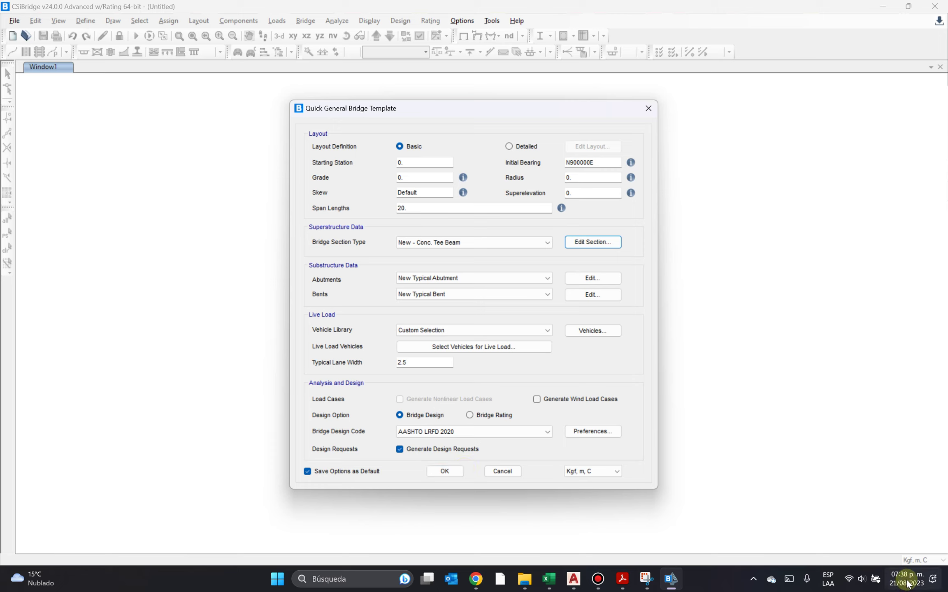
pyautogui.click(450, 473)
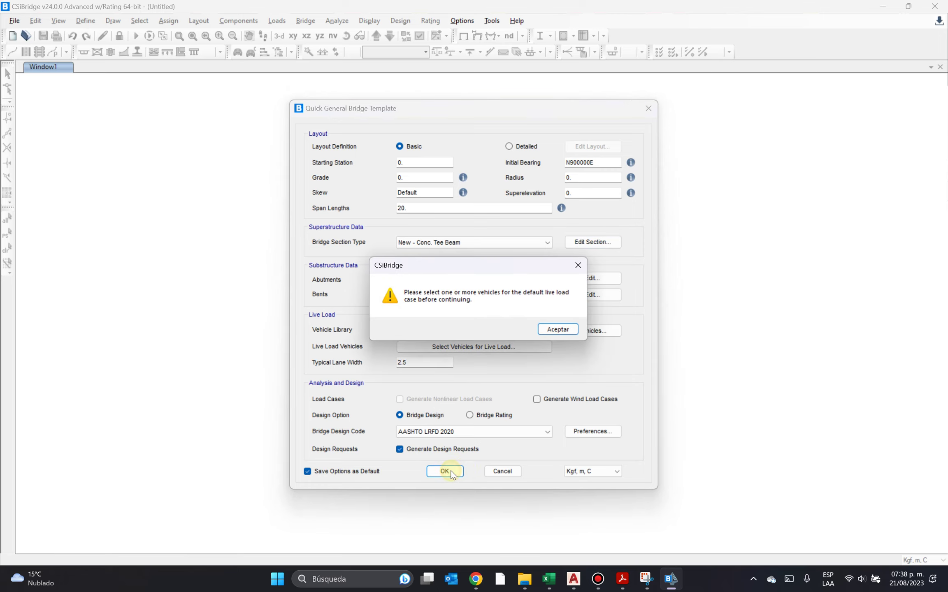
pyautogui.click(551, 329)
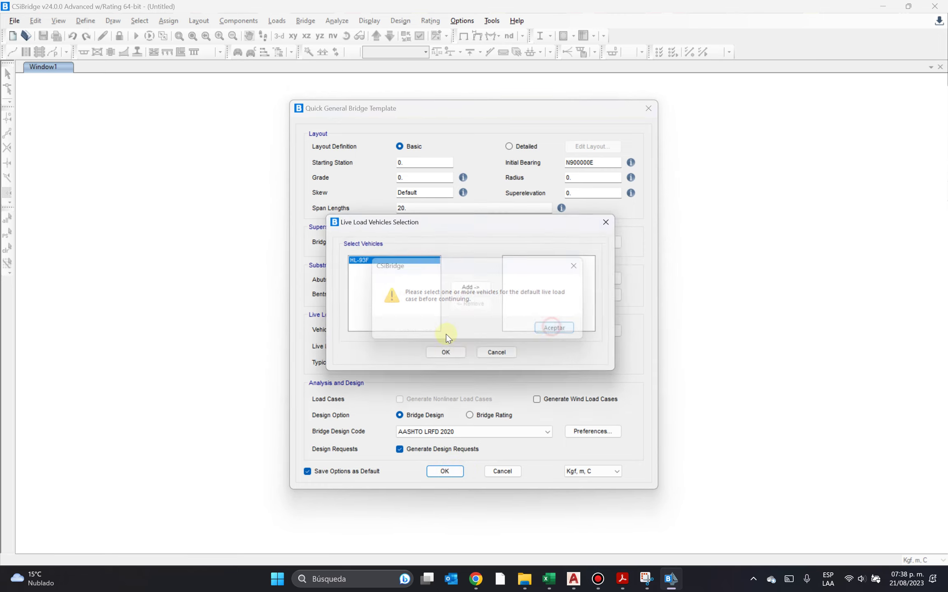
pyautogui.click(485, 291)
pyautogui.click(448, 356)
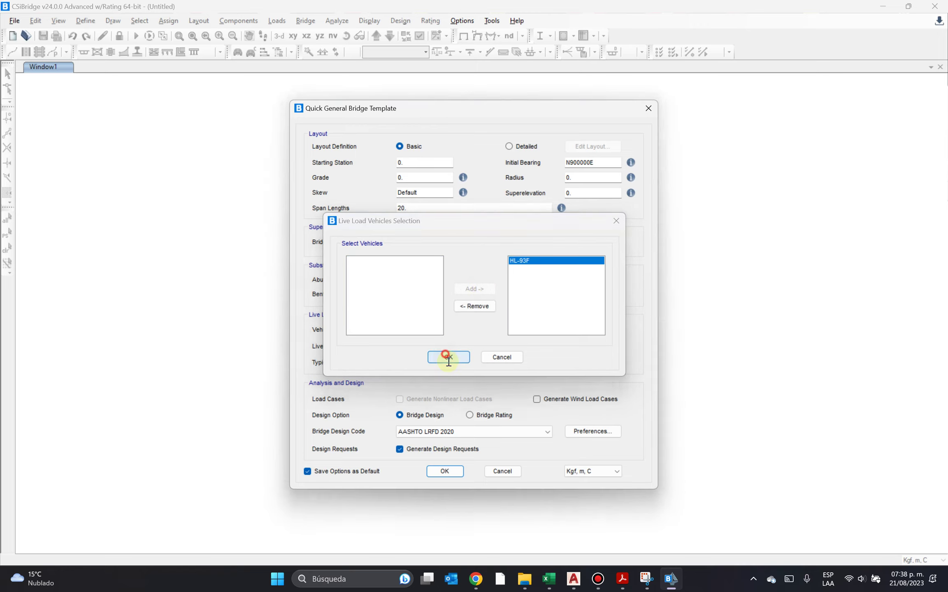
pyautogui.click(434, 473)
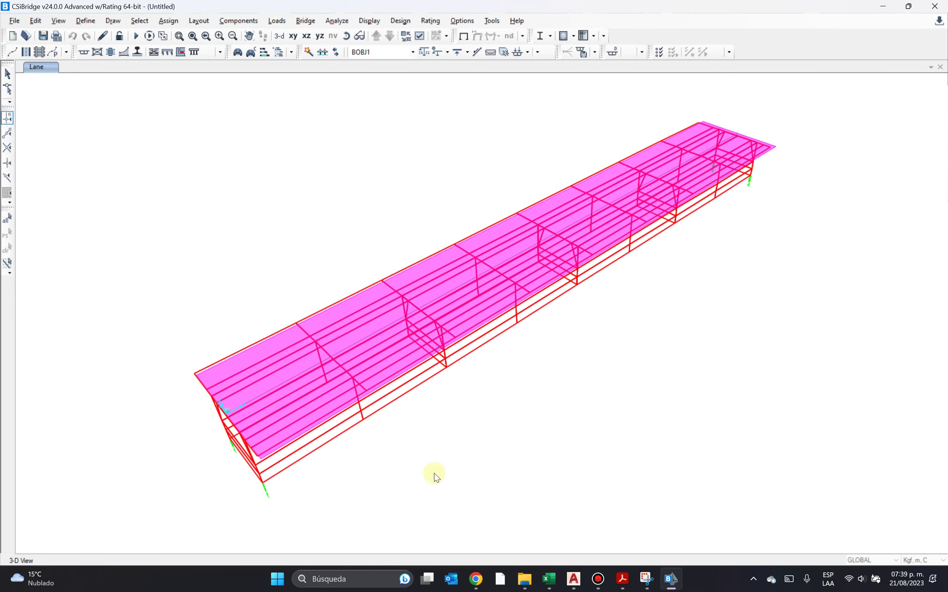
# Orbit the lane view of the bridge and add a second window with a 3-D view beside it.
pyautogui.moveTo(560, 395)
pyautogui.keyDown('shift'); pyautogui.mouseDown(button='middle')
pyautogui.moveTo(645, 311)
pyautogui.moveTo(725, 270)
pyautogui.moveTo(717, 296)
pyautogui.mouseUp(button='middle'); pyautogui.keyUp('shift')
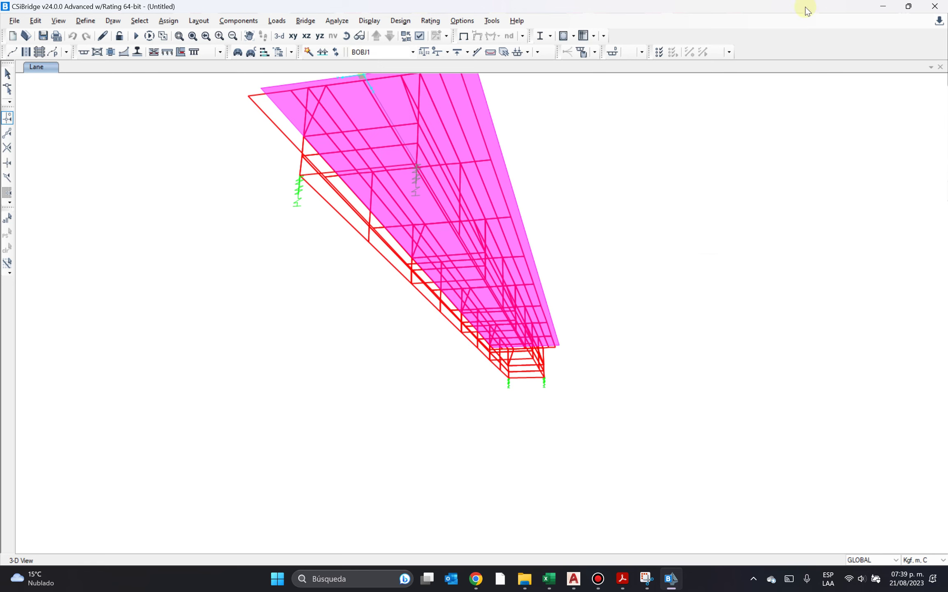
pyautogui.click(932, 67)
pyautogui.click(889, 91)
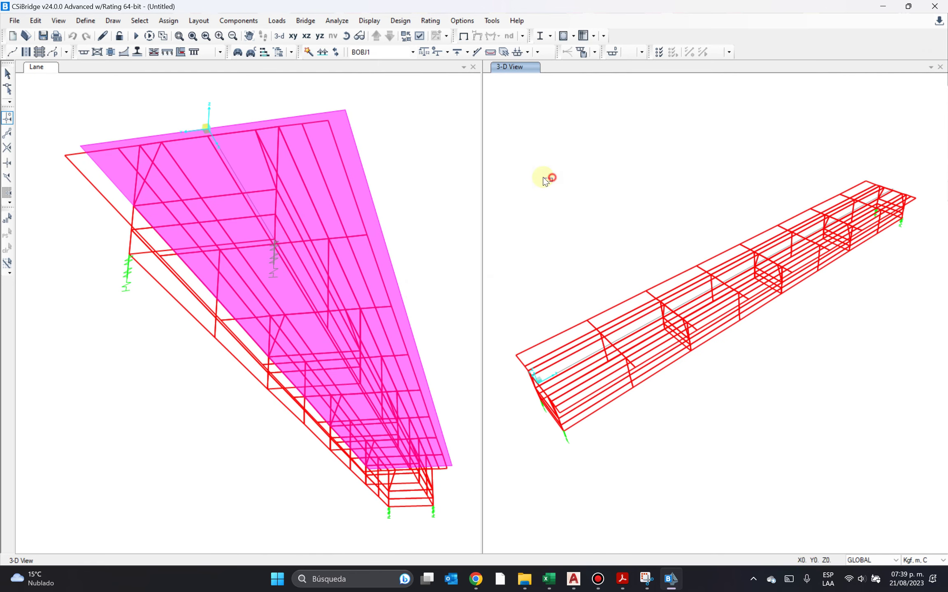
# Display the bridge in the new 3-D view extruded, with filled objects and coloured by sections.
pyautogui.click(419, 36)
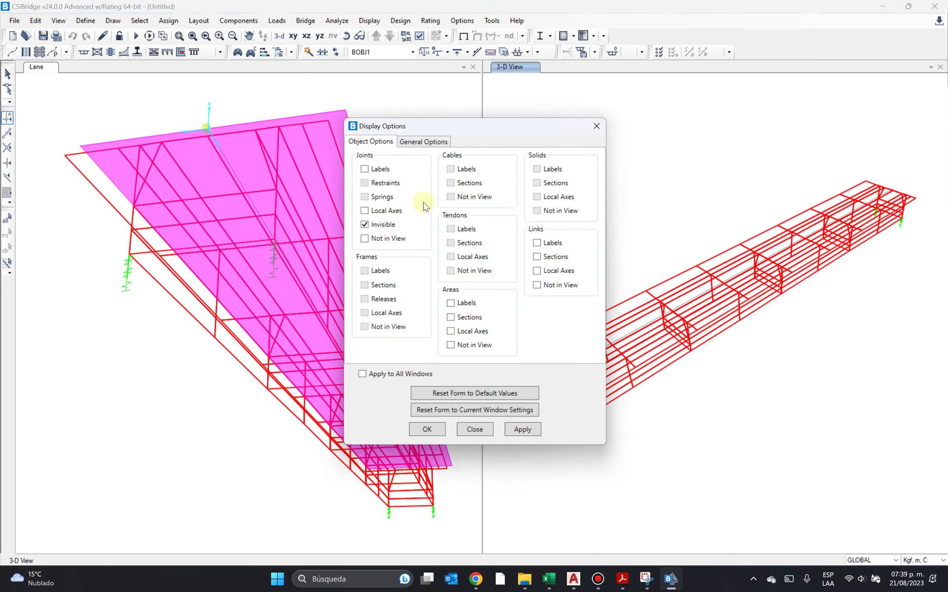
pyautogui.click(428, 142)
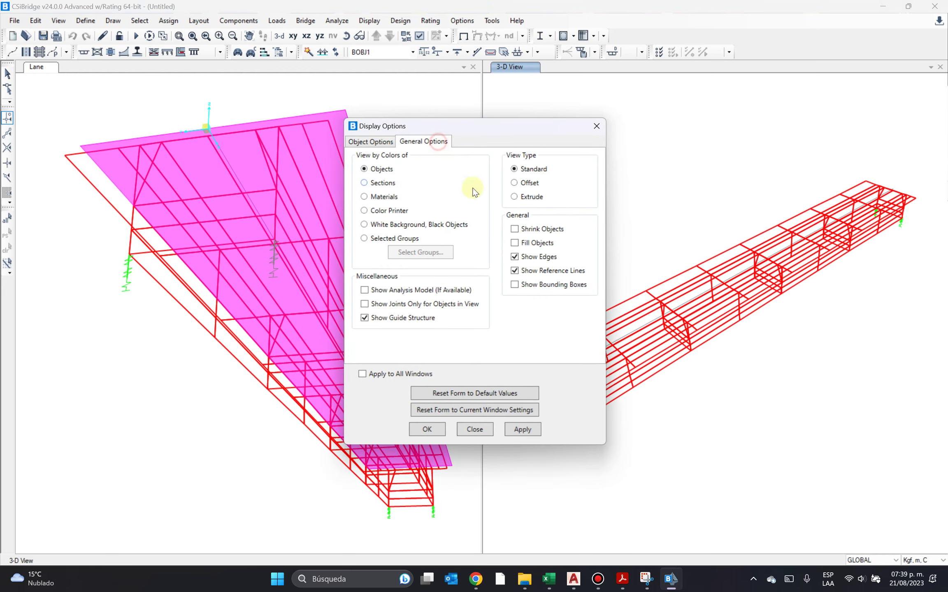
pyautogui.click(520, 244)
pyautogui.click(379, 183)
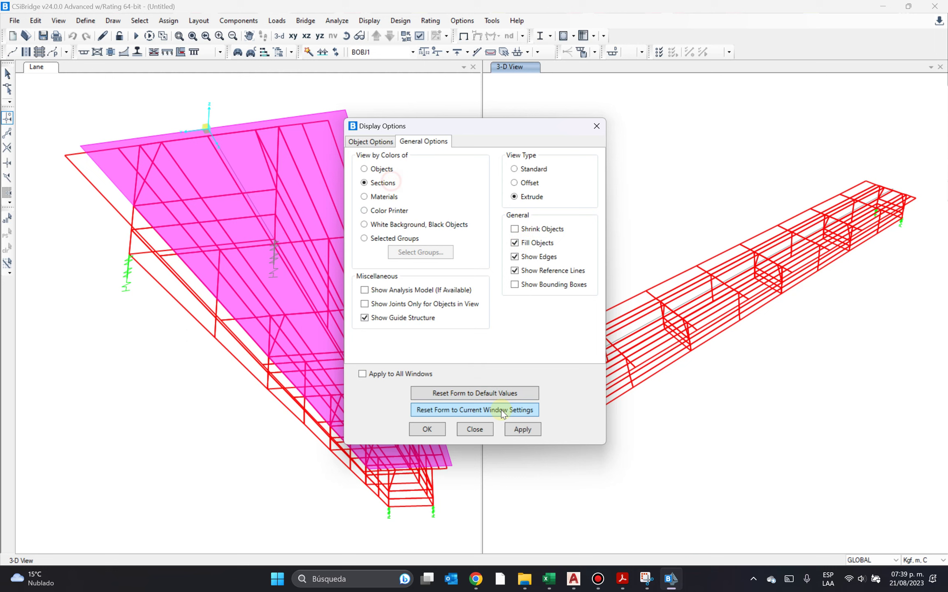
pyautogui.click(521, 430)
pyautogui.click(381, 142)
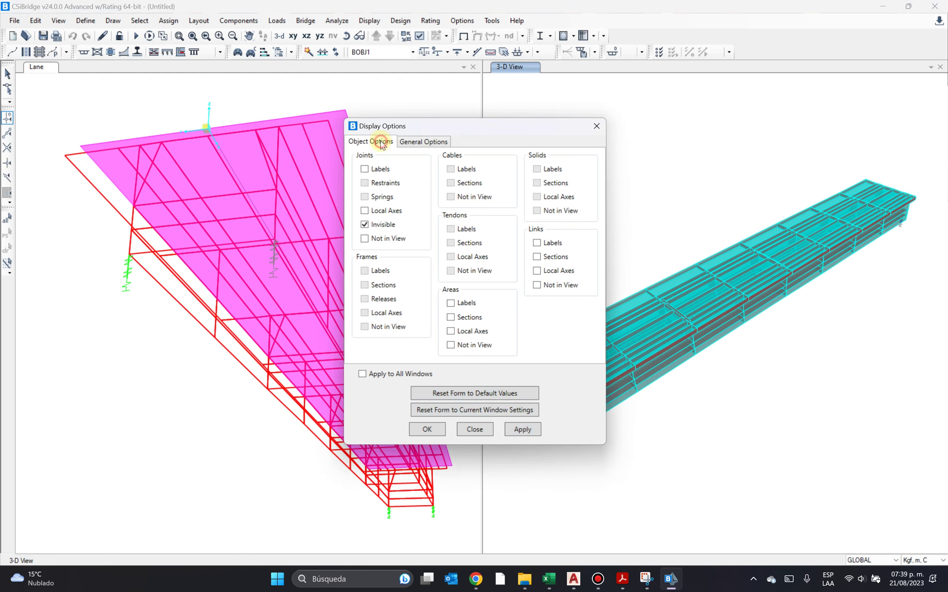
pyautogui.click(439, 410)
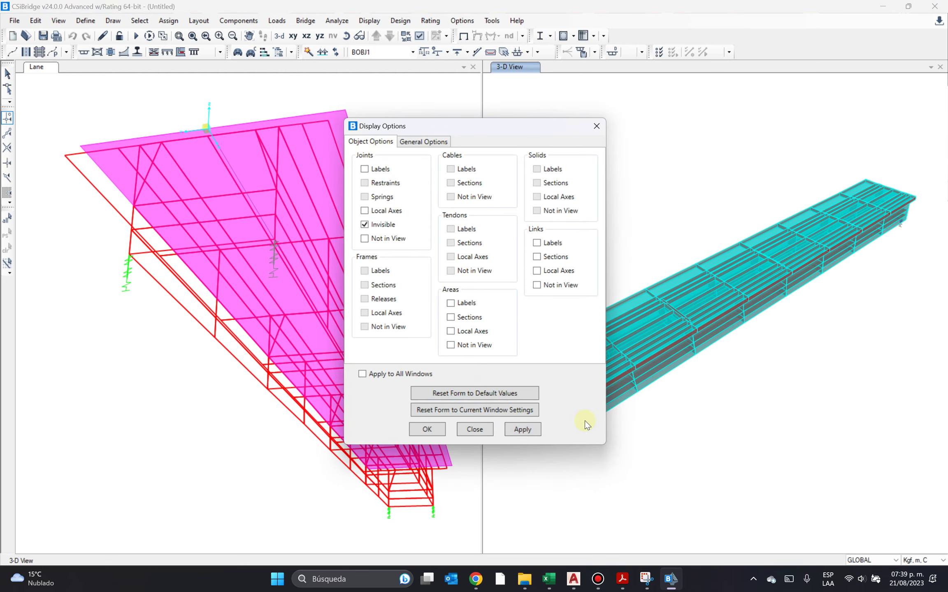
# Apply the extruded display options and orbit the 3-D view to look at the bridge's cross section from its end.
pyautogui.click(427, 431)
pyautogui.keyDown('shift'); pyautogui.moveTo(676, 477); pyautogui.dragTo(771, 352, button='middle'); pyautogui.keyUp('shift')
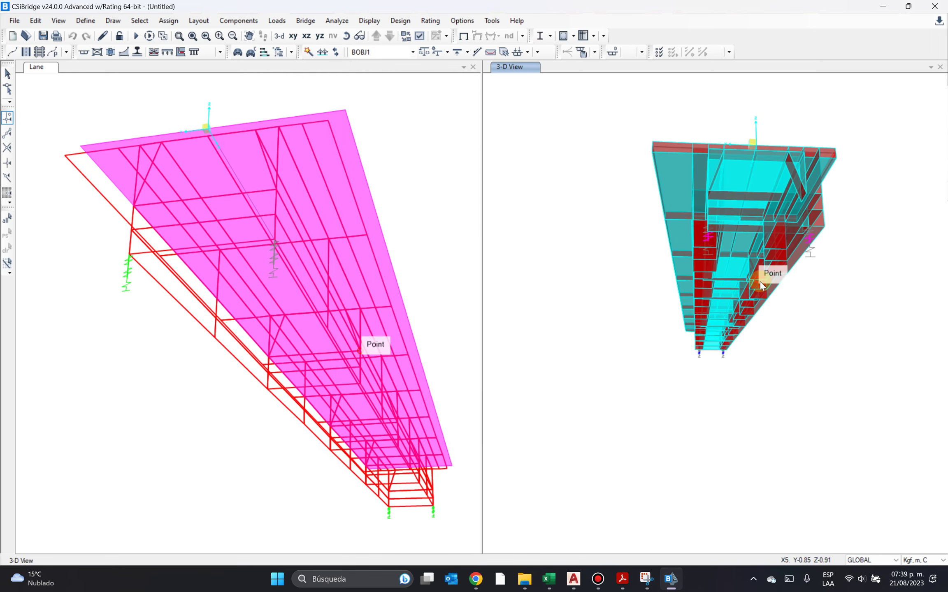
pyautogui.keyDown('shift'); pyautogui.moveTo(746, 326); pyautogui.dragTo(729, 339, button='middle'); pyautogui.keyUp('shift')
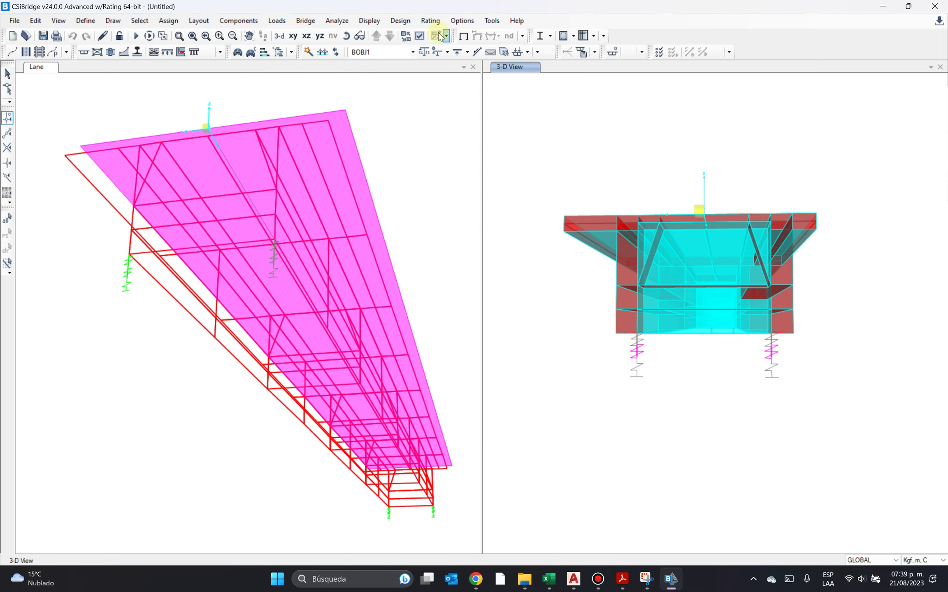
# Hide the edges and reference lines in the 3-D view, keeping the extruded view type and filled objects.
pyautogui.click(420, 36)
pyautogui.click(433, 149)
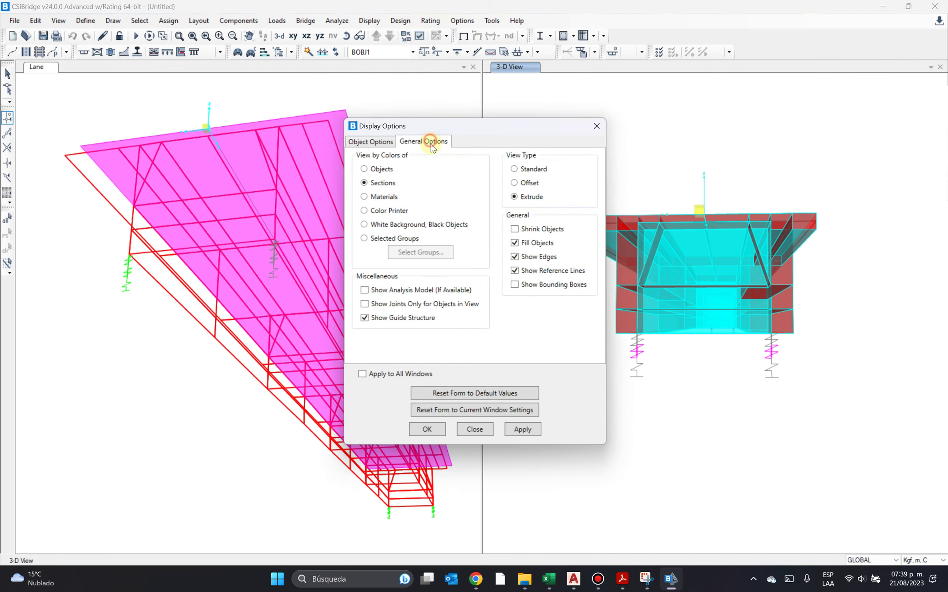
pyautogui.click(515, 197)
pyautogui.click(531, 259)
pyautogui.click(531, 270)
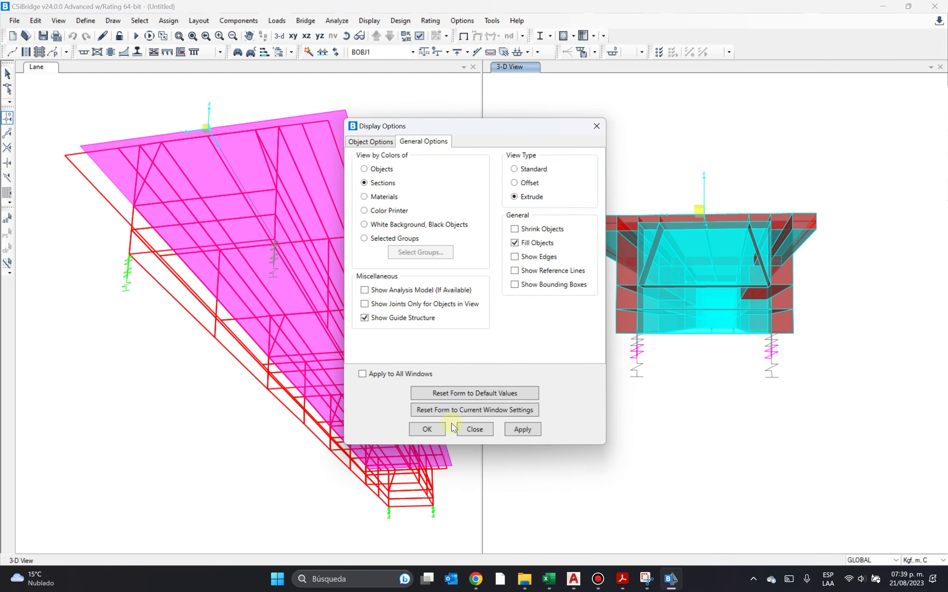
pyautogui.click(426, 430)
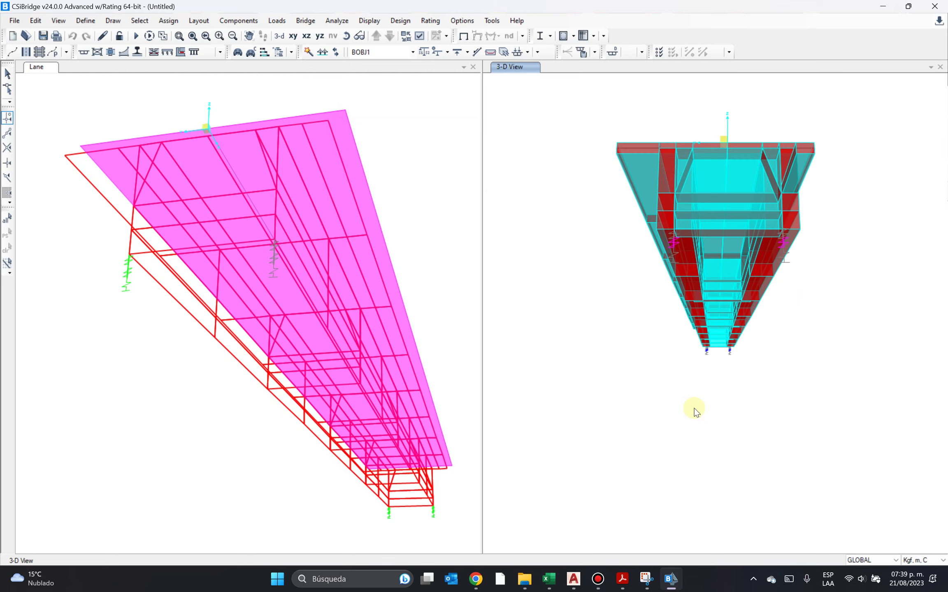
# Examine the girders, diaphragms and slab of the extruded bridge from its end and from below in the 3-D view.
pyautogui.keyDown('shift'); pyautogui.moveTo(756, 328); pyautogui.dragTo(797, 328, button='middle'); pyautogui.keyUp('shift')
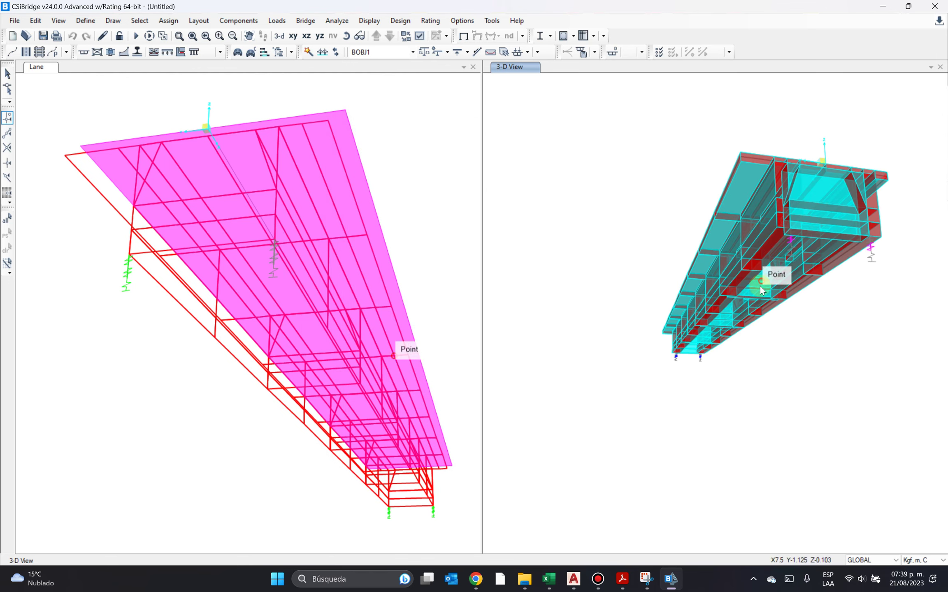
pyautogui.keyDown('shift'); pyautogui.moveTo(760, 286); pyautogui.dragTo(714, 294, button='middle'); pyautogui.keyUp('shift')
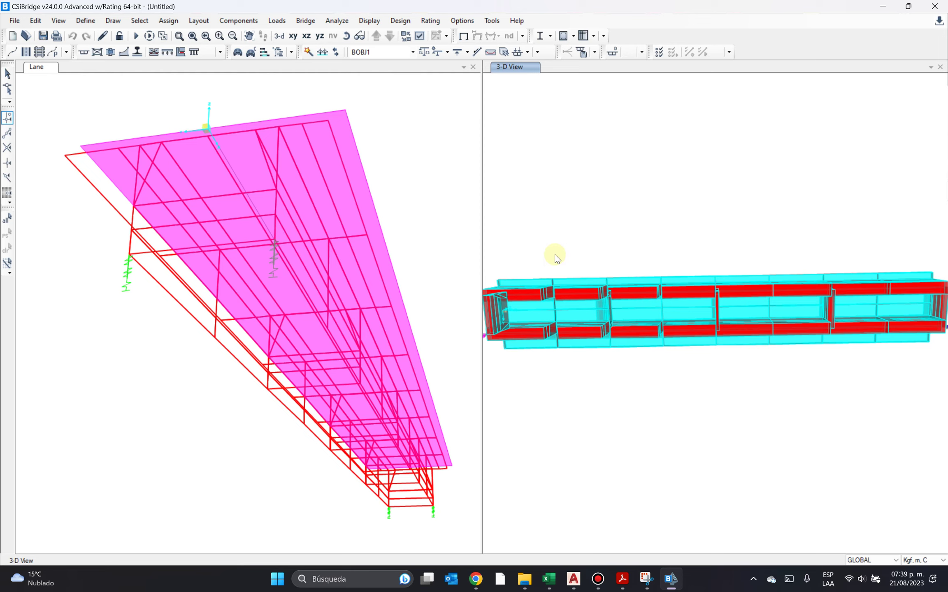
pyautogui.keyDown('shift'); pyautogui.moveTo(724, 407); pyautogui.dragTo(729, 433, button='middle'); pyautogui.keyUp('shift')
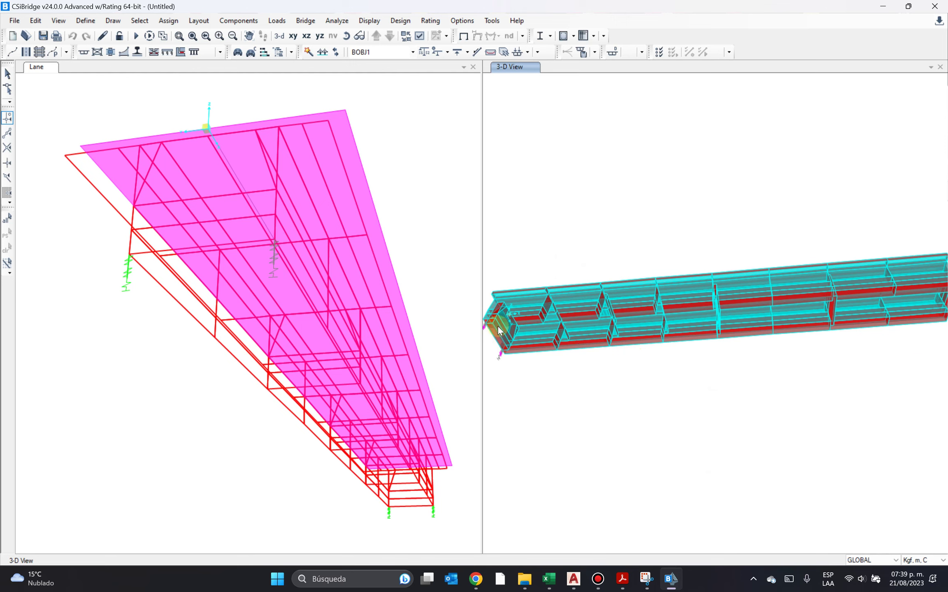
pyautogui.moveTo(492, 327); pyautogui.dragTo(841, 321, button='middle')
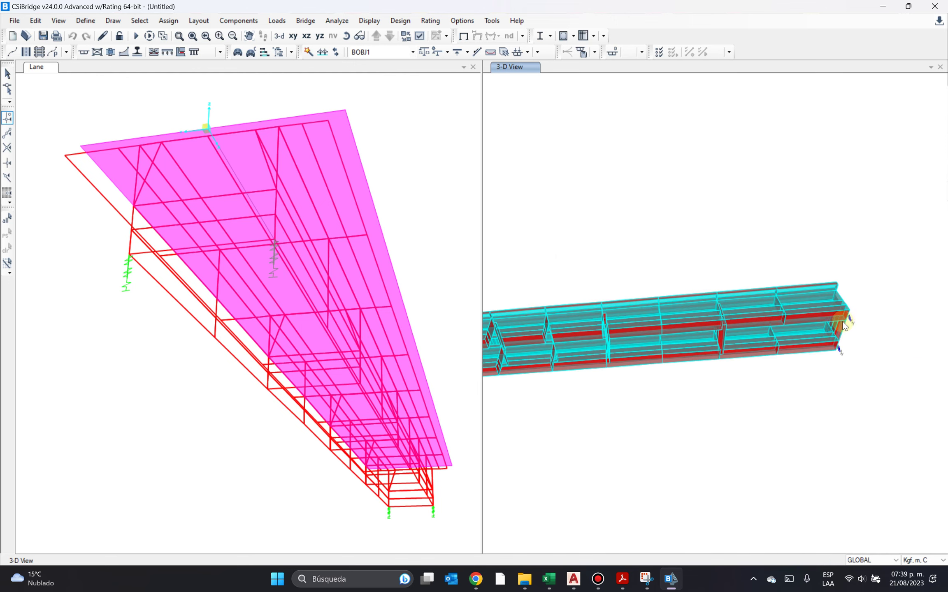
pyautogui.moveTo(652, 370); pyautogui.dragTo(737, 362, button='middle')
pyautogui.keyDown('shift'); pyautogui.moveTo(739, 406); pyautogui.dragTo(740, 317, button='middle'); pyautogui.keyUp('shift')
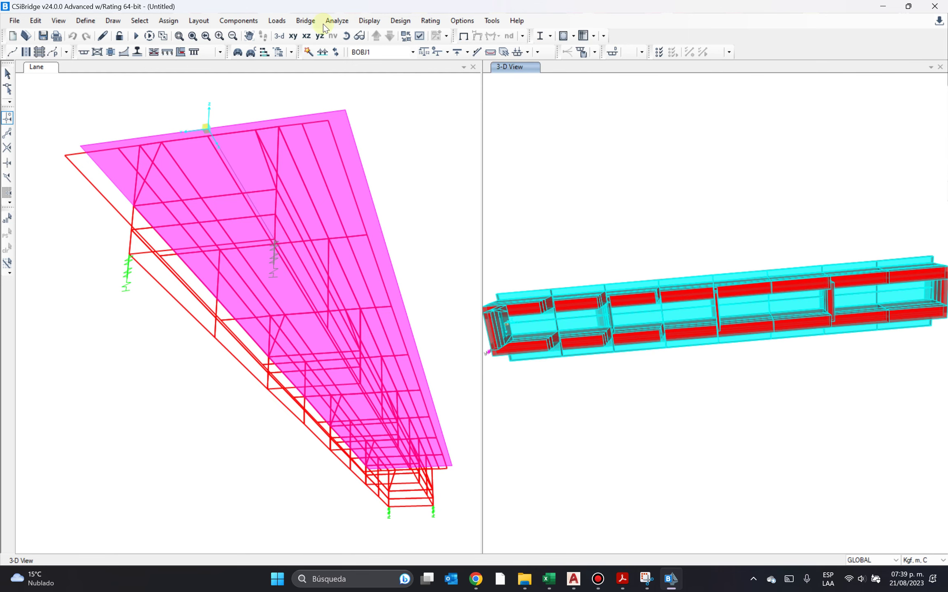
# Switch the graphics mode to DirectX and orbit the lane view to a low side angle.
pyautogui.click(495, 24)
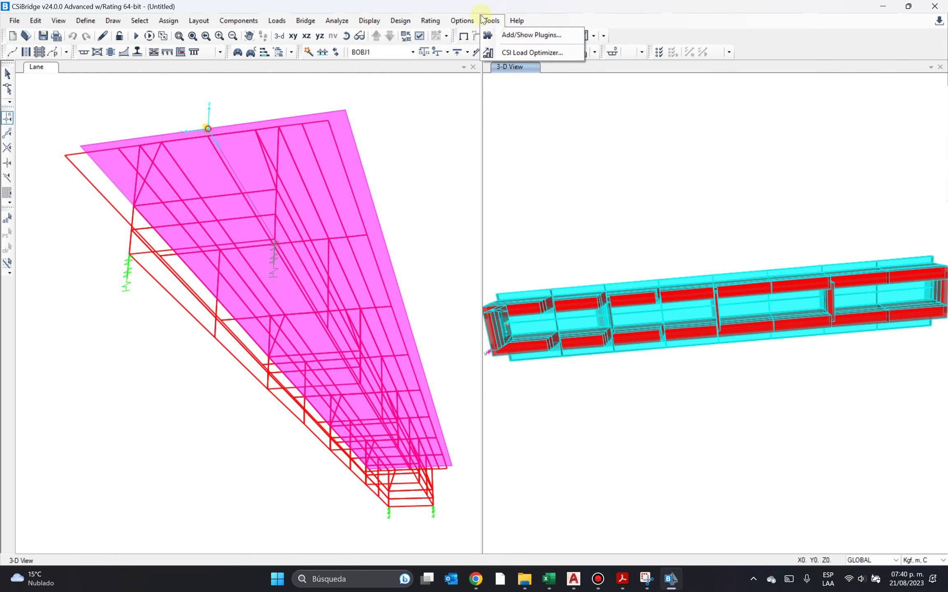
pyautogui.moveTo(461, 21)
pyautogui.moveTo(531, 102)
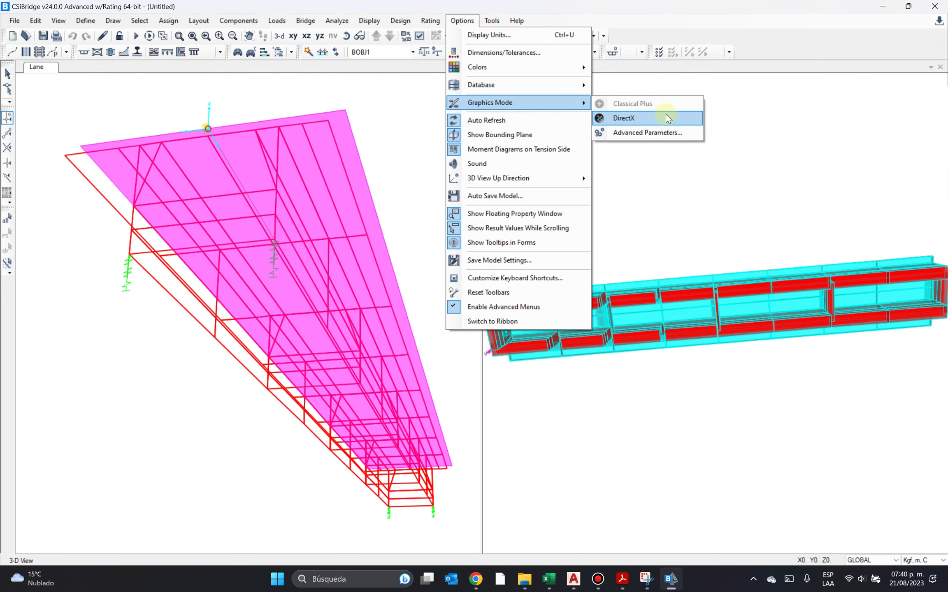
pyautogui.click(667, 119)
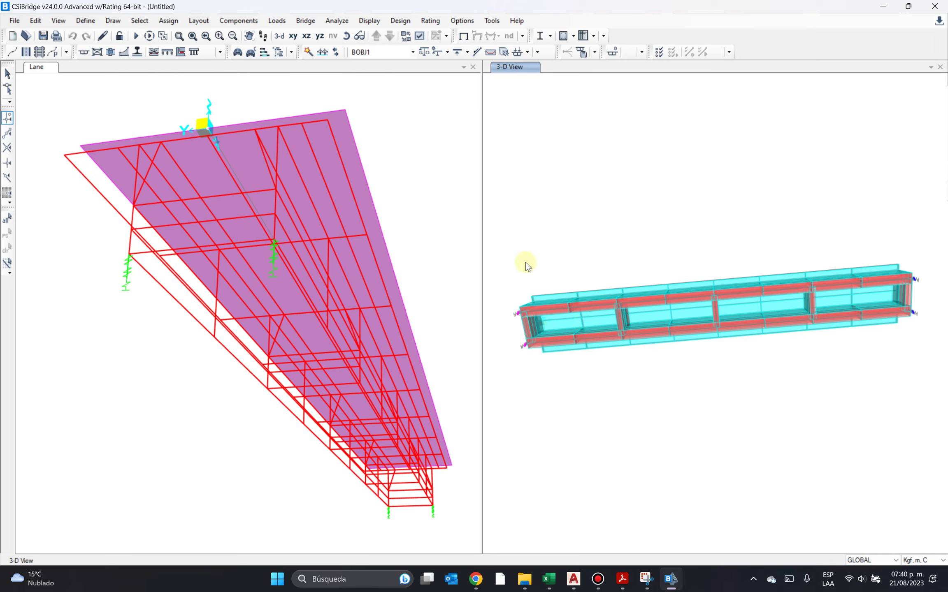
pyautogui.click(442, 185)
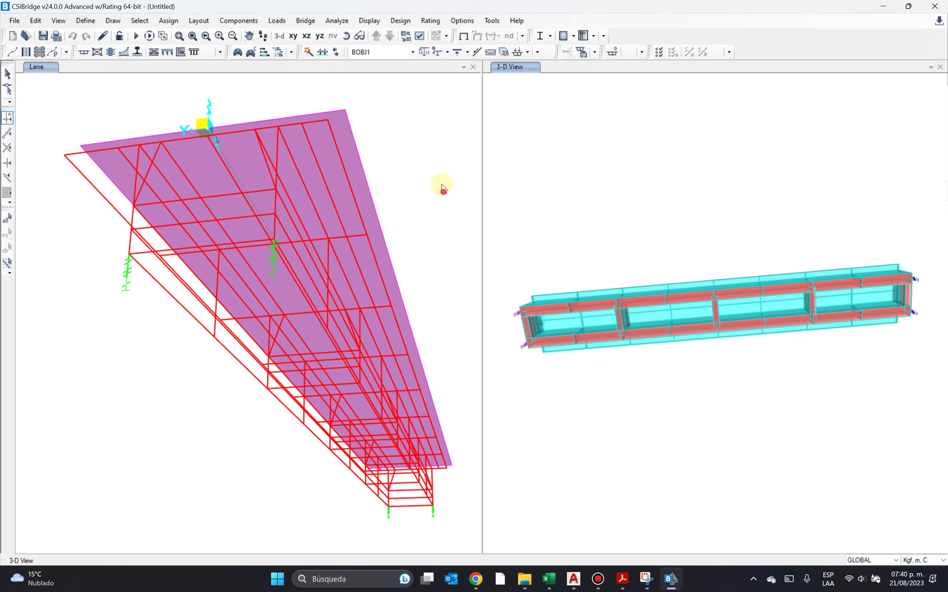
pyautogui.keyDown('shift'); pyautogui.moveTo(423, 156); pyautogui.dragTo(300, 122, button='middle'); pyautogui.keyUp('shift')
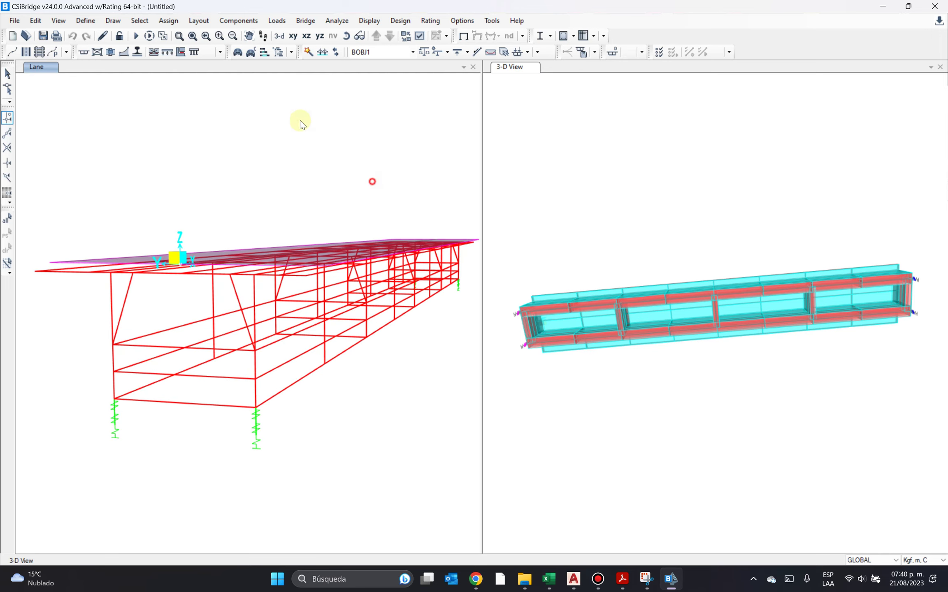
# Open the lane data of LANE1 from the Bridge Modeler Wizard's lane definitions and examine its lane width.
pyautogui.click(307, 52)
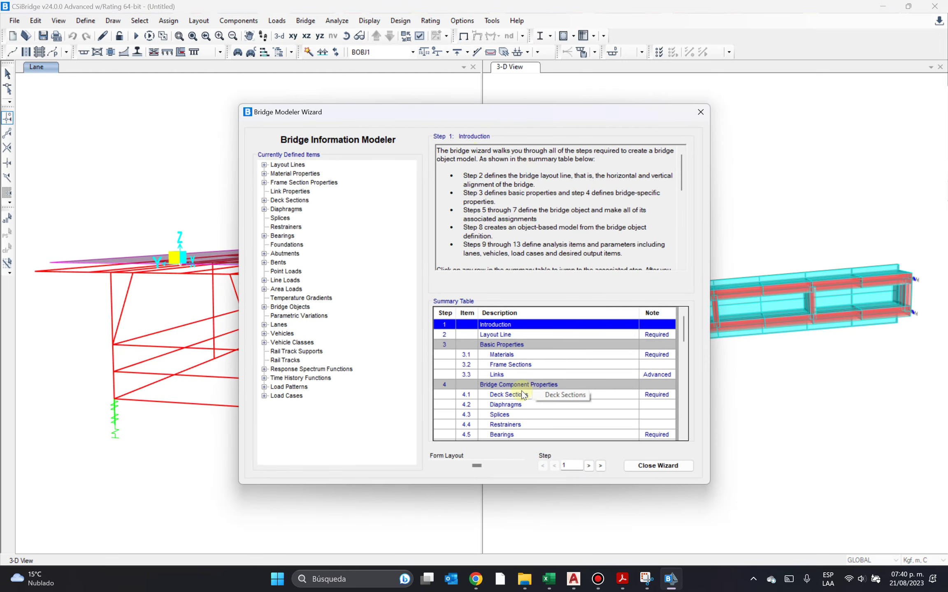
pyautogui.click(701, 111)
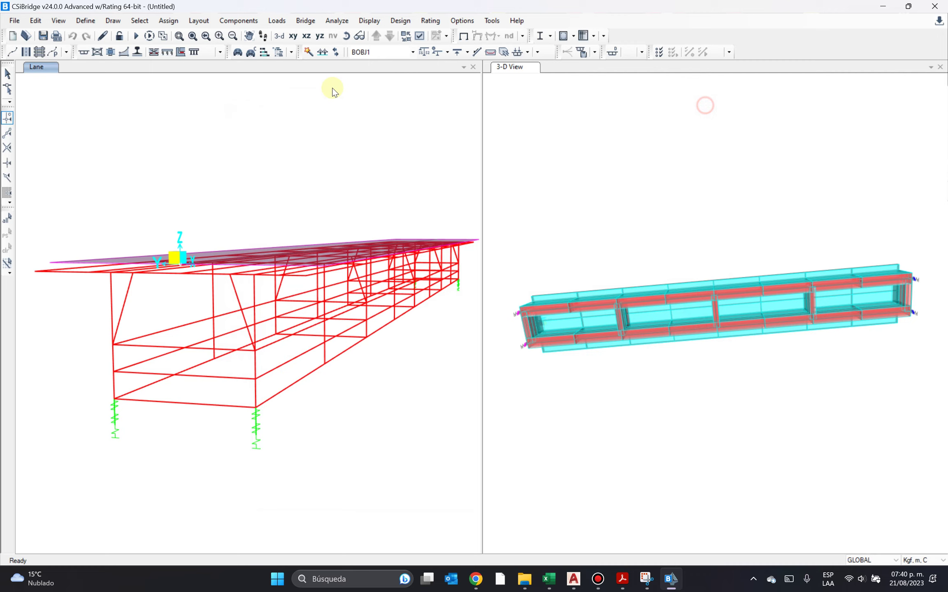
pyautogui.click(312, 54)
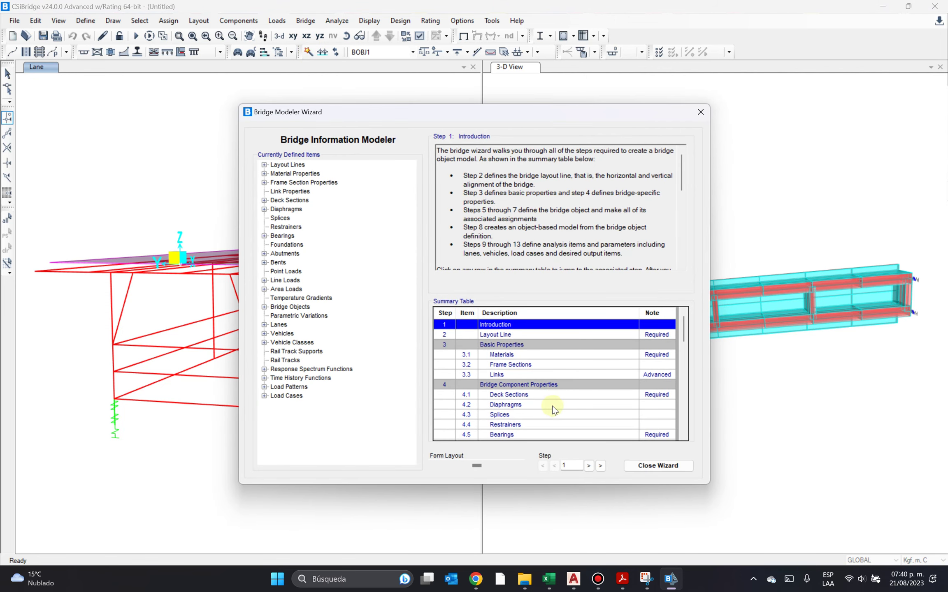
pyautogui.scroll(-9, 534, 402)
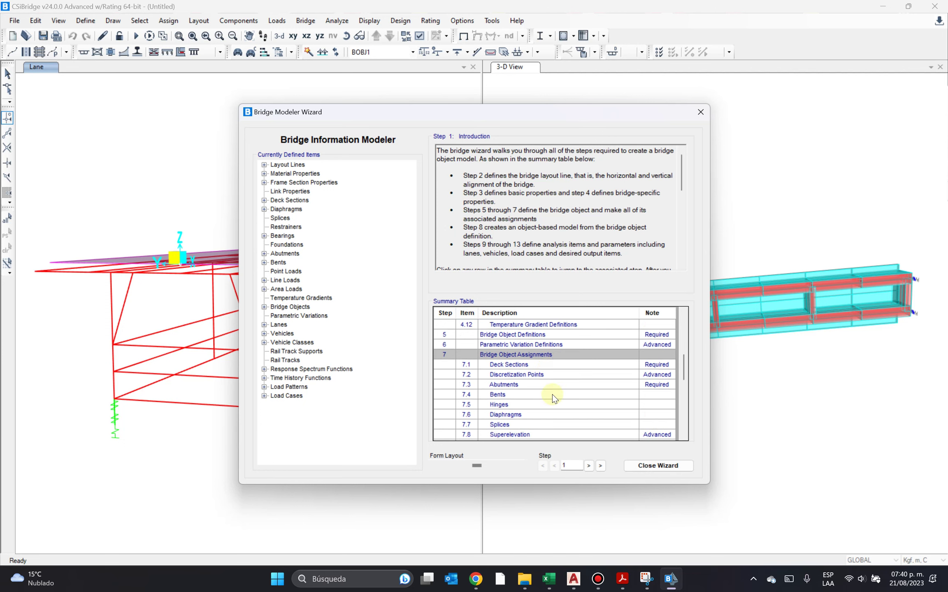
pyautogui.scroll(-5, 530, 424)
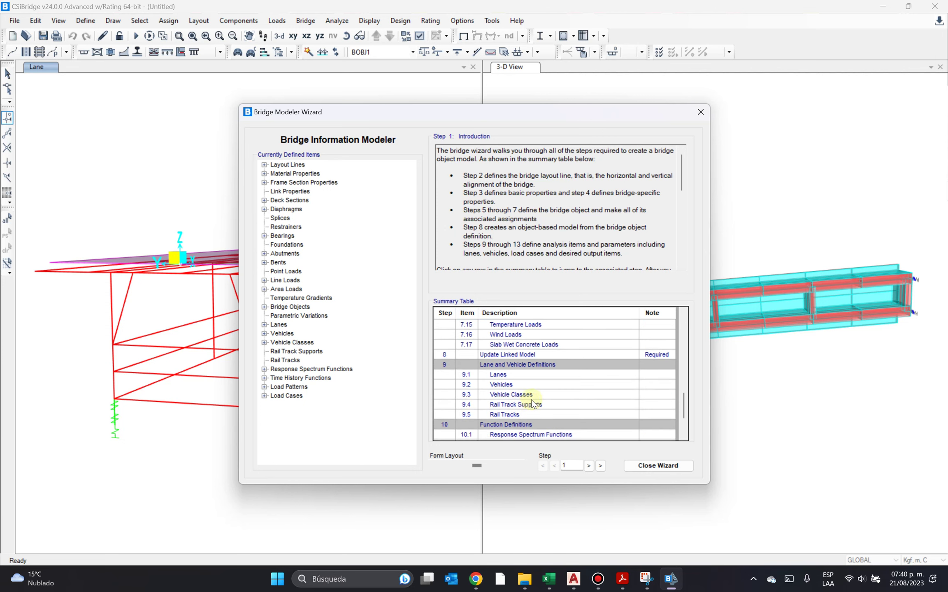
pyautogui.doubleClick(545, 375)
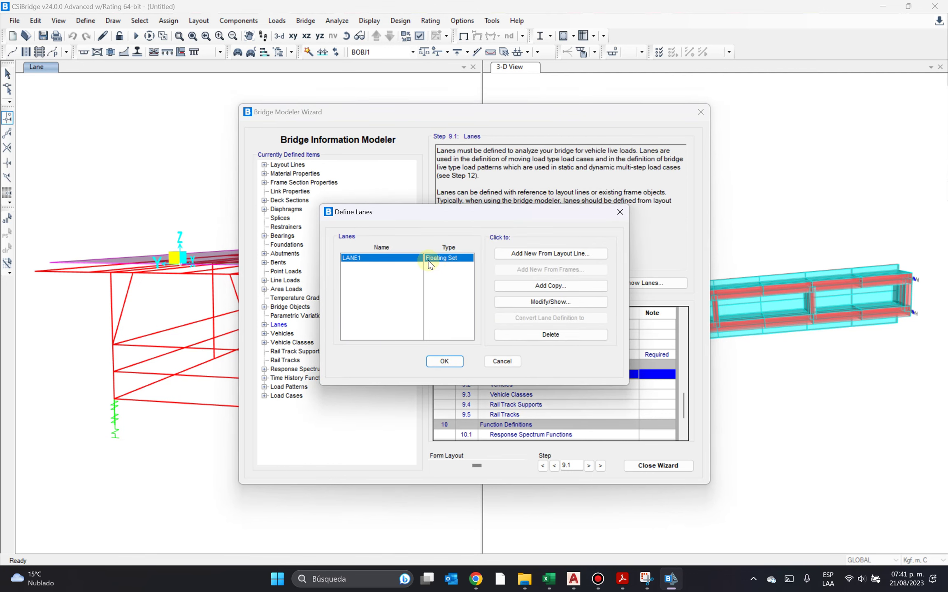
pyautogui.click(580, 302)
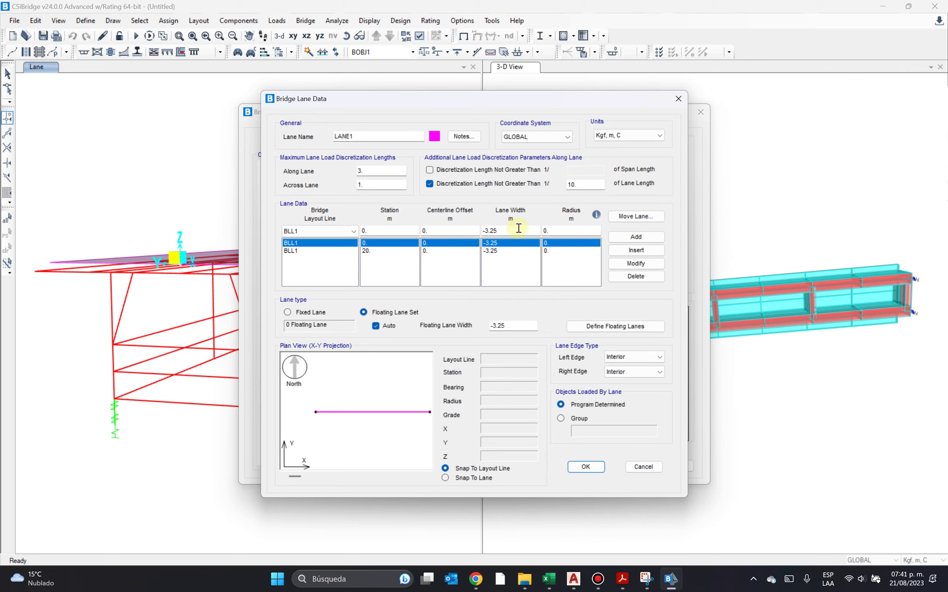
pyautogui.moveTo(517, 229); pyautogui.dragTo(457, 235)
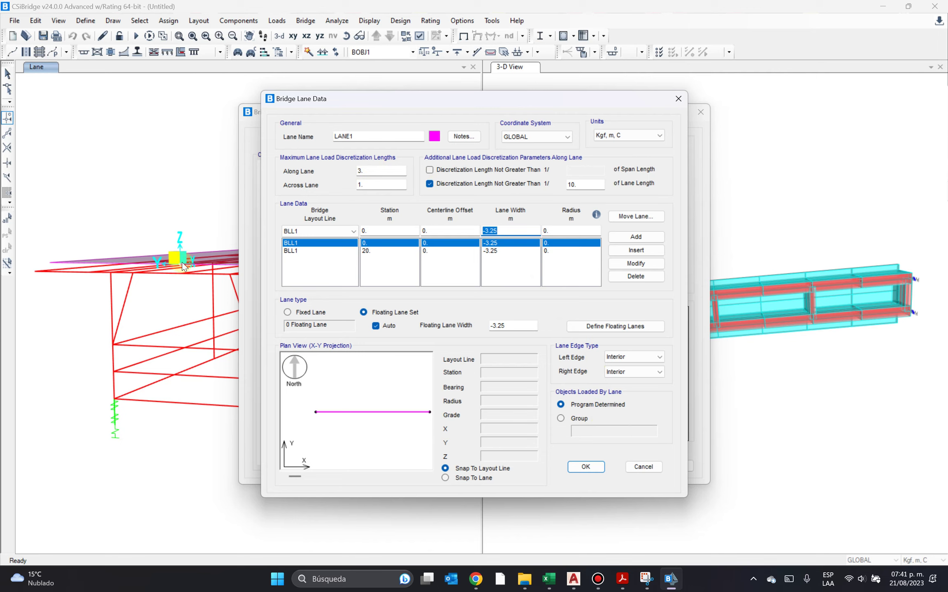
# Try to accept the lane data of LANE1, and cancel the lane definition to return to the wizard.
pyautogui.click(569, 464)
pyautogui.click(521, 329)
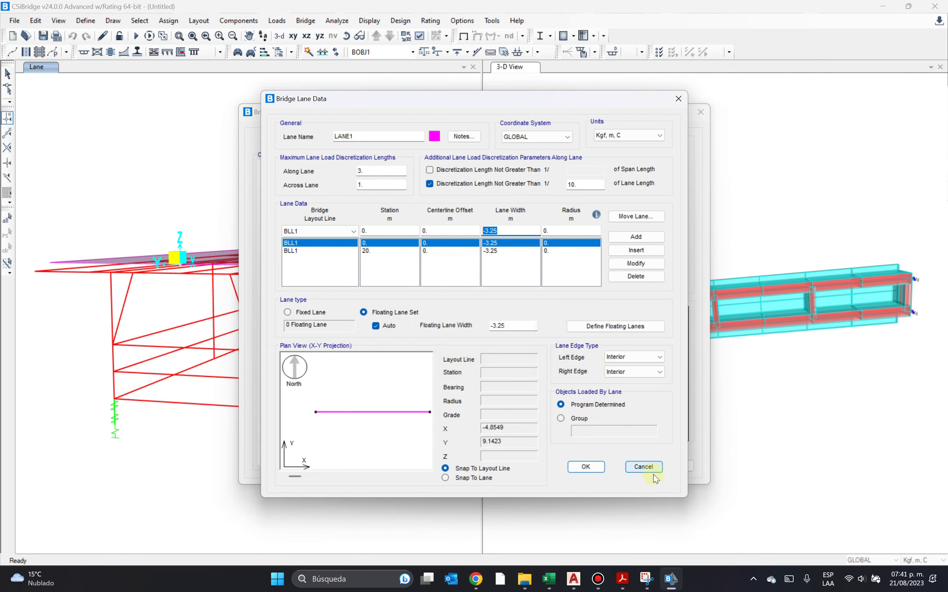
pyautogui.click(643, 467)
pyautogui.click(532, 331)
pyautogui.click(641, 466)
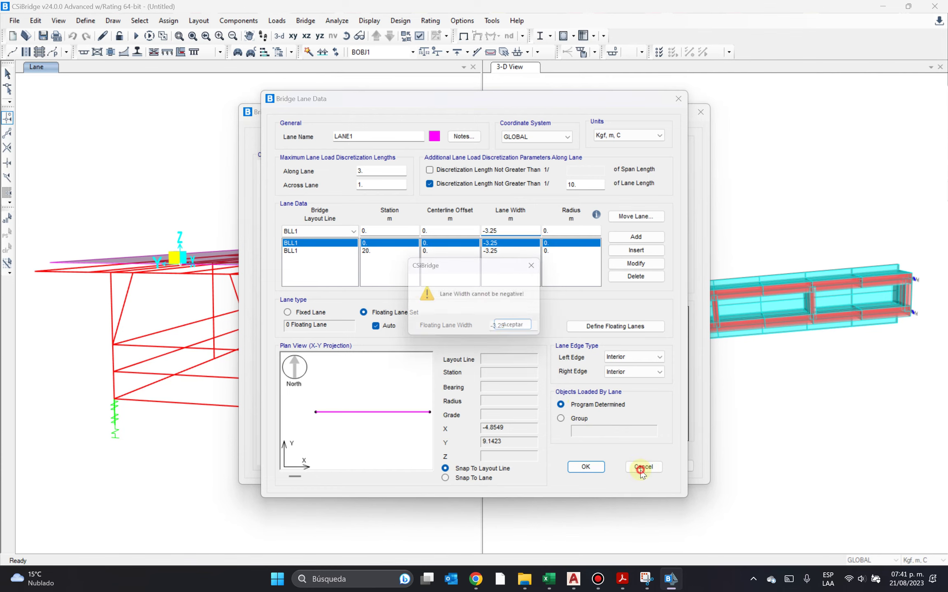
pyautogui.click(541, 265)
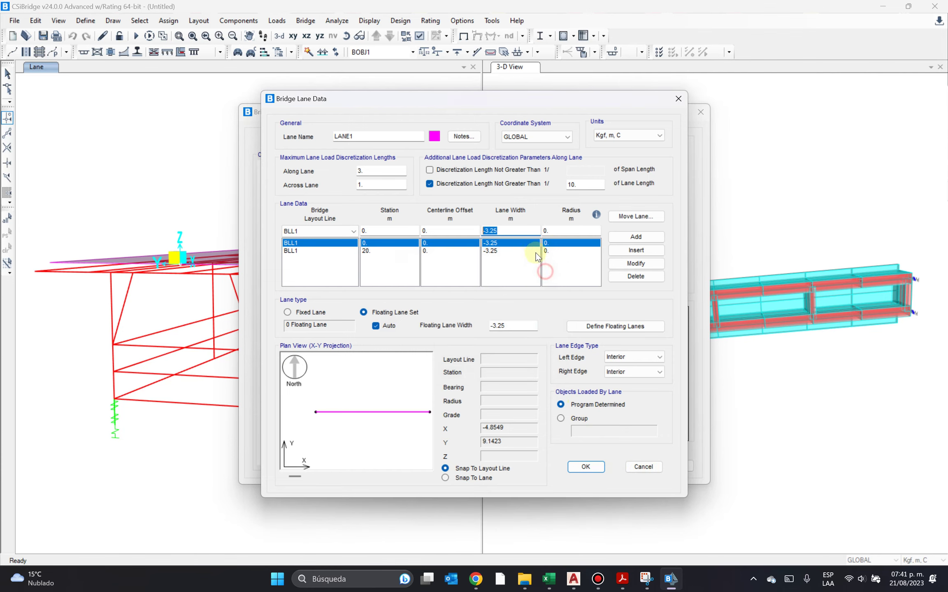
pyautogui.click(568, 238)
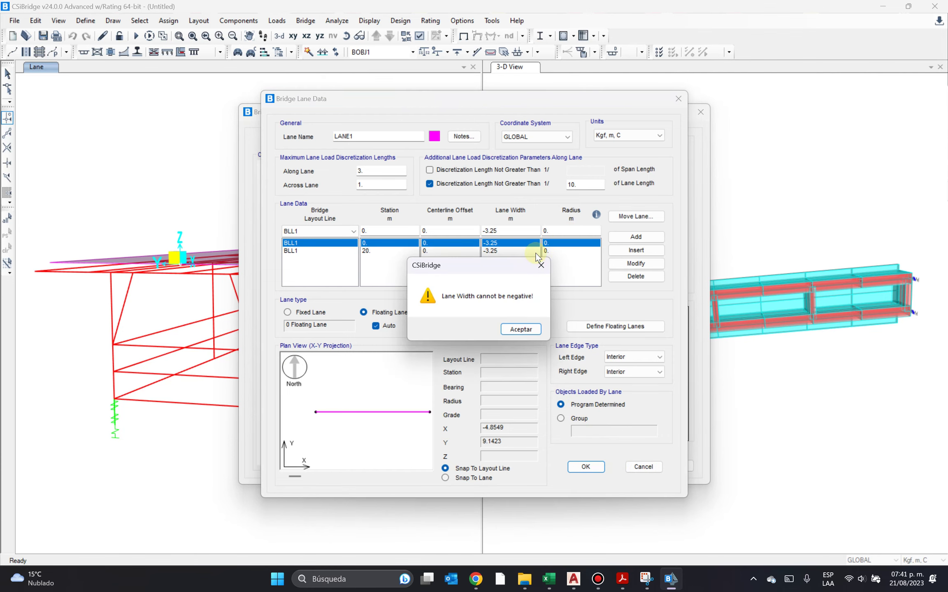
pyautogui.press('Escape')
pyautogui.press('Escape')
pyautogui.press('Escape')
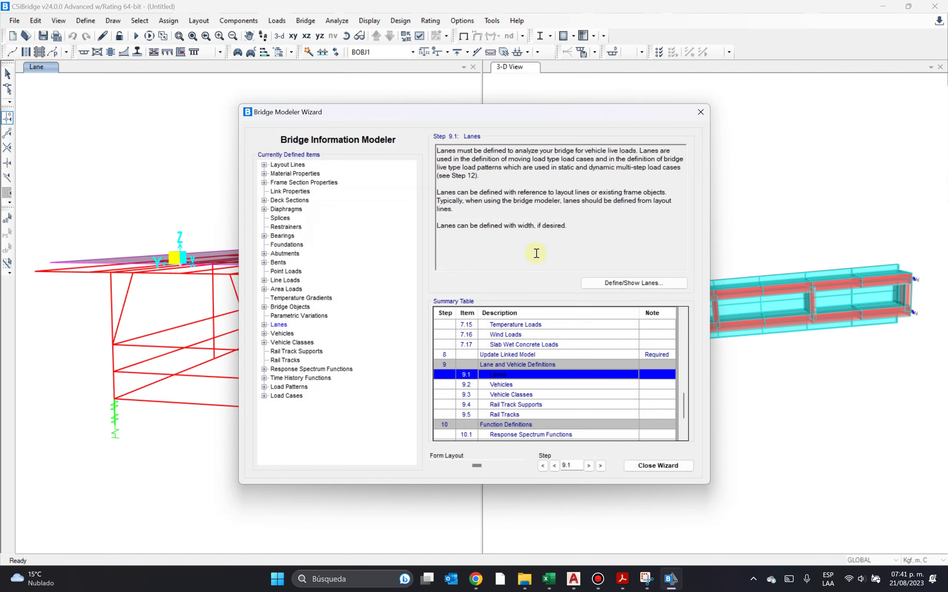
# Open the HL-93F vehicle's vertical loading from the wizard and examine its axle loads and the distances between axles.
pyautogui.doubleClick(514, 386)
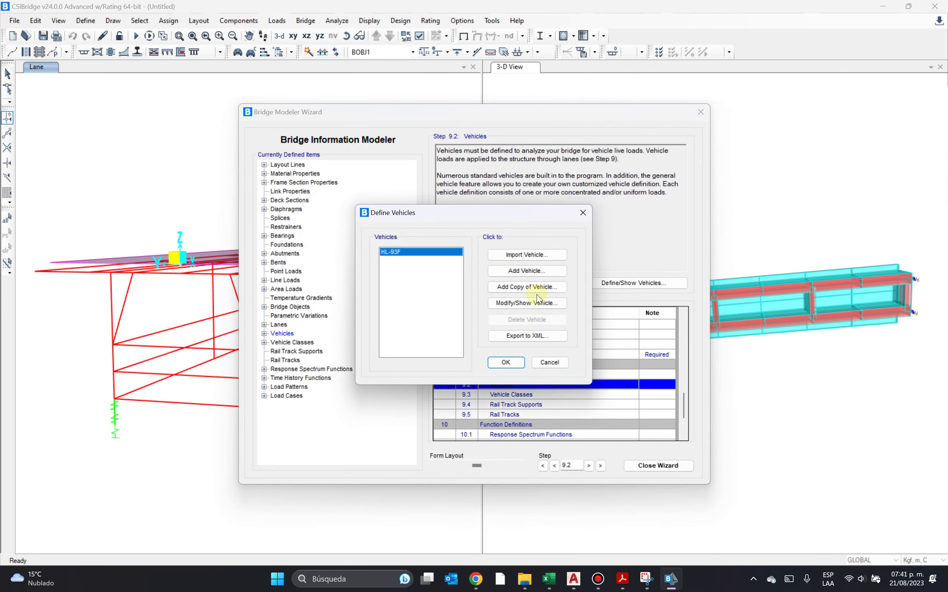
pyautogui.click(539, 302)
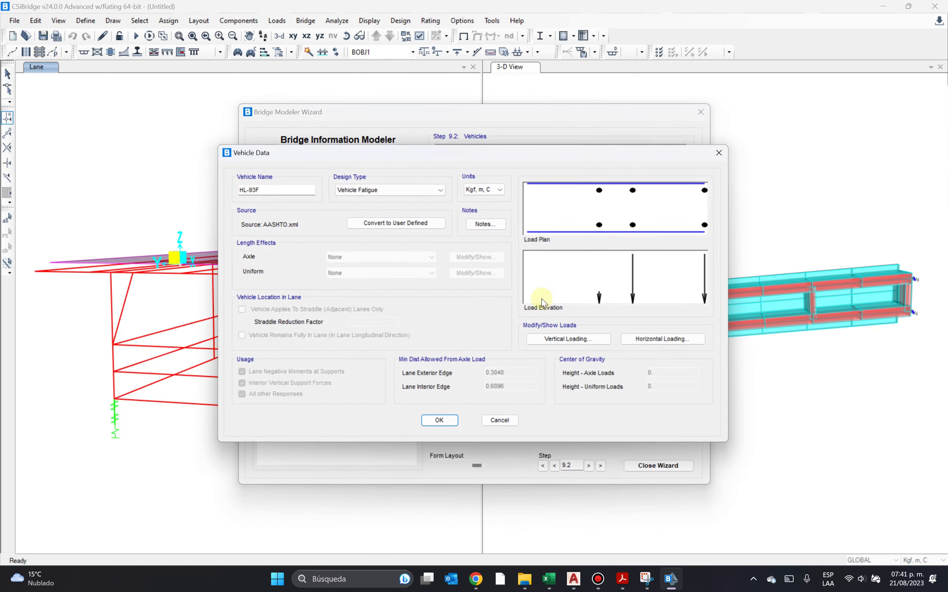
pyautogui.click(563, 339)
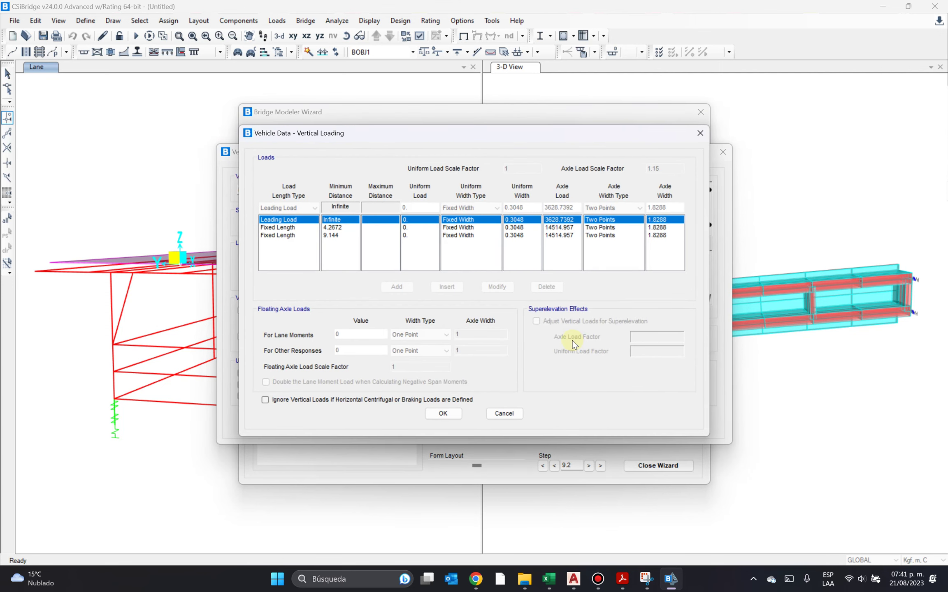
pyautogui.click(337, 228)
pyautogui.click(339, 236)
pyautogui.click(339, 229)
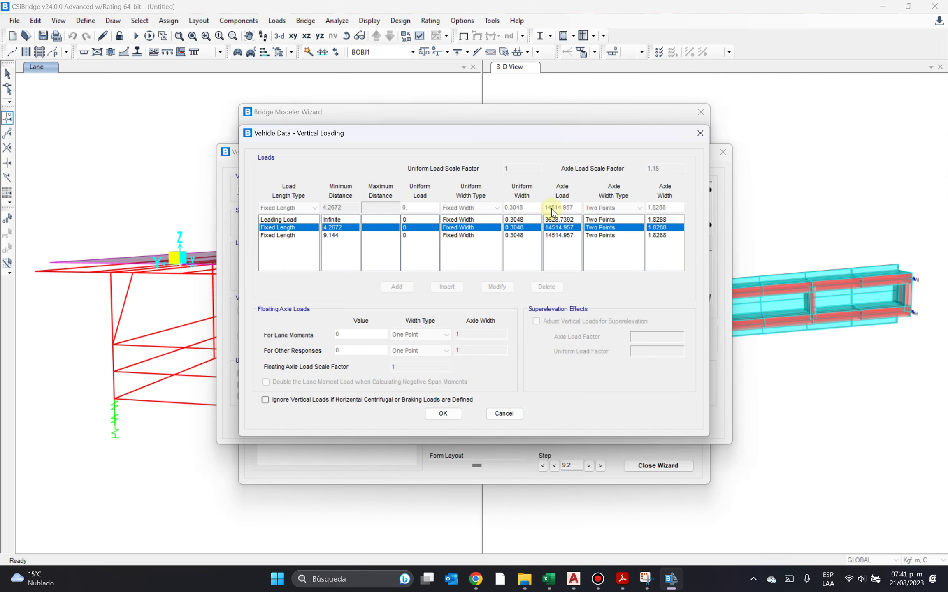
# Switch to the AASHTO LRFD bridge PDF in Adobe Acrobat and search it for "c2".
pyautogui.click(622, 579)
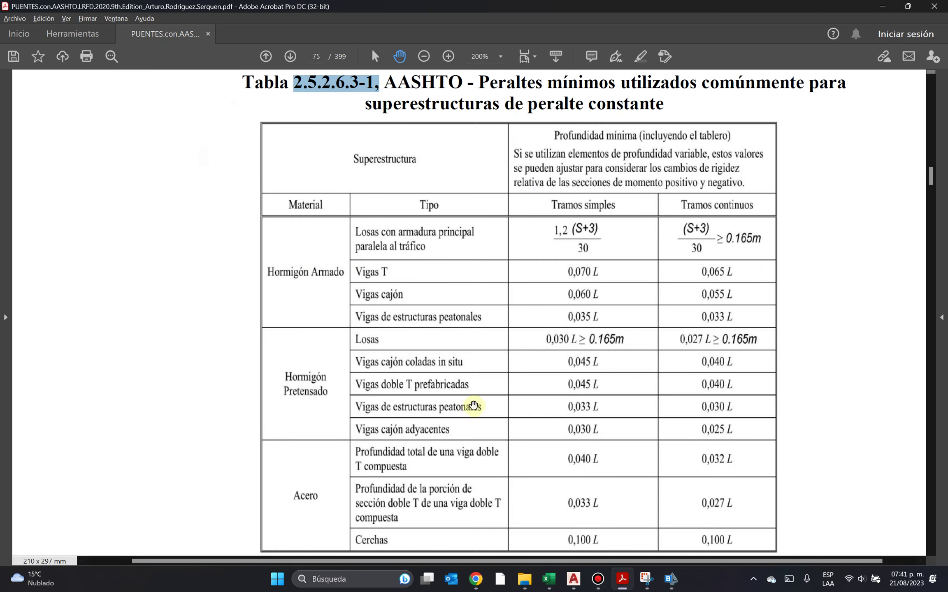
pyautogui.keyDown('ctrl'); pyautogui.scroll(-2, 473, 405); pyautogui.keyUp('ctrl')
pyautogui.hotkey('ctrl', 'f')
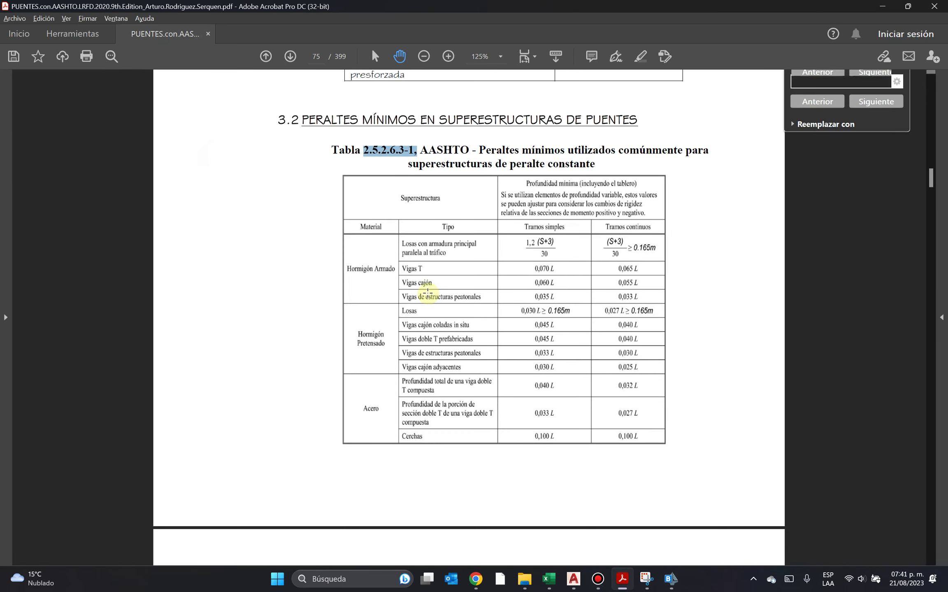
pyautogui.write('c2')
pyautogui.press('Return')
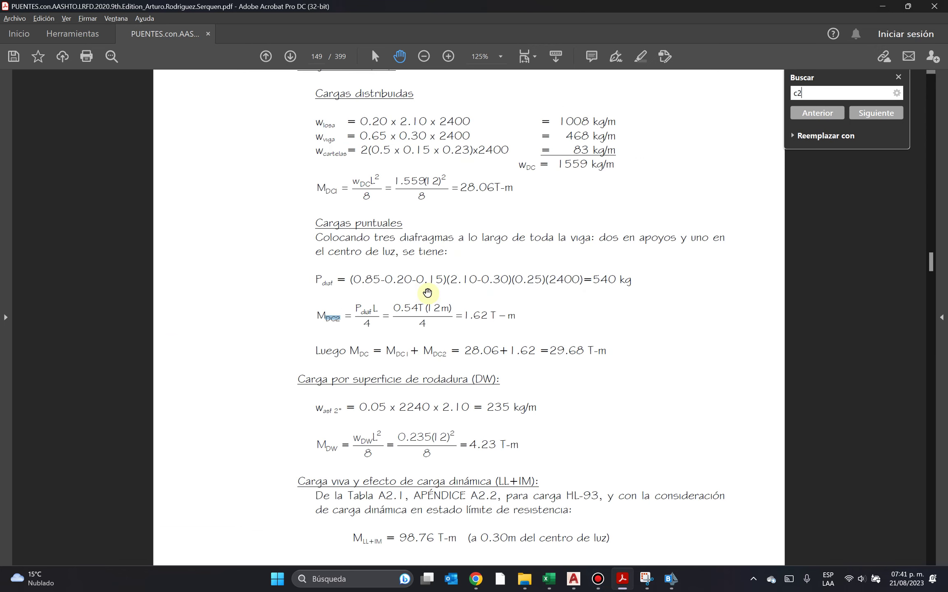
# Close the "c2" search and go back through the PDF to Appendix A2.3, examining Tabla A2.4 of vehicle dimensions and loads.
pyautogui.click(820, 114)
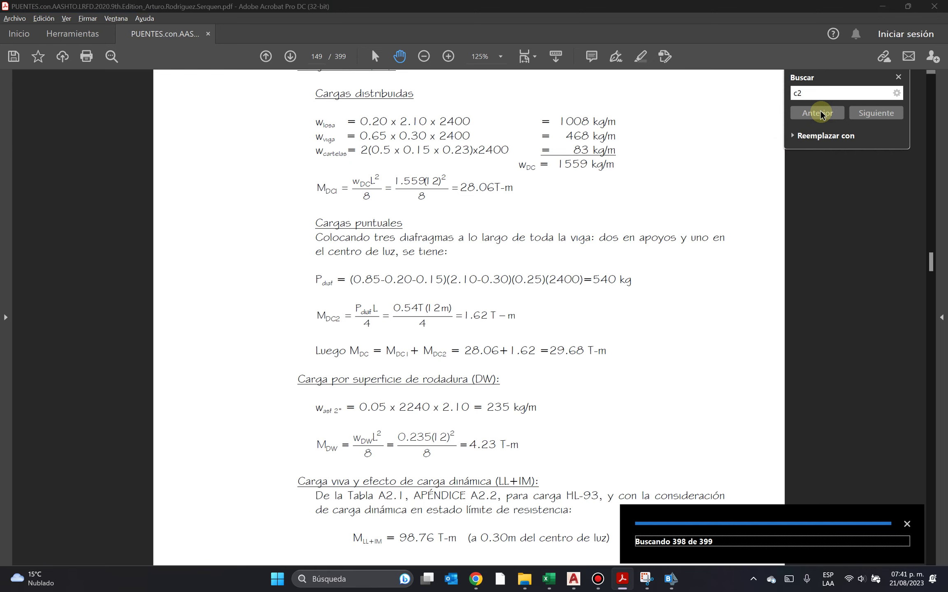
pyautogui.click(898, 77)
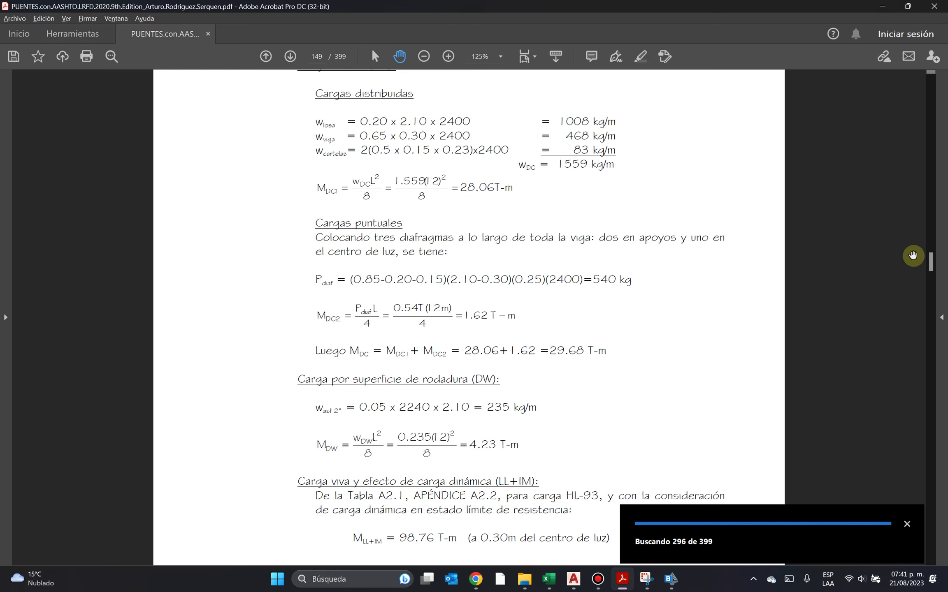
pyautogui.moveTo(930, 265); pyautogui.dragTo(942, 176)
pyautogui.keyDown('ctrl'); pyautogui.scroll(-4, 864, 265); pyautogui.keyUp('ctrl')
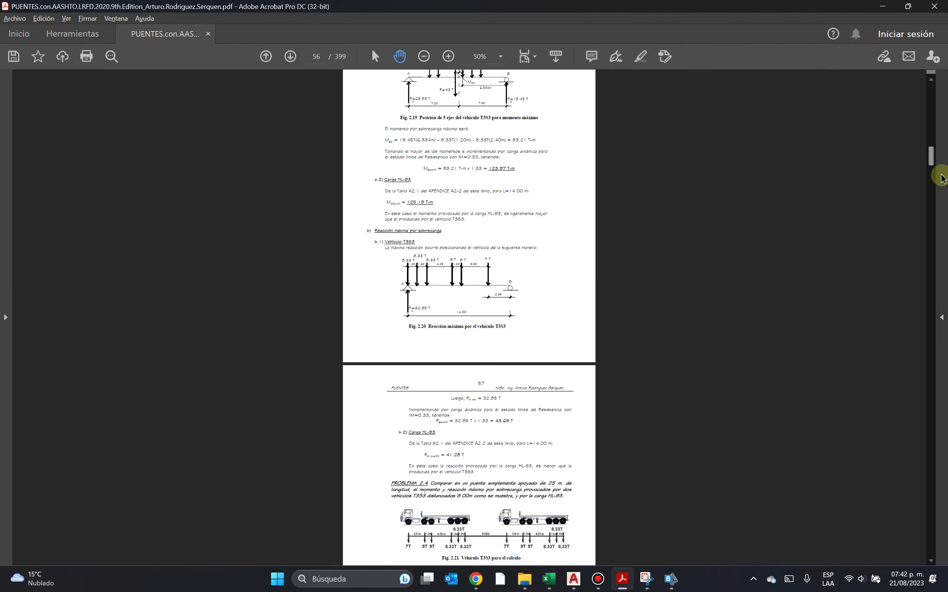
pyautogui.scroll(20, 881, 328)
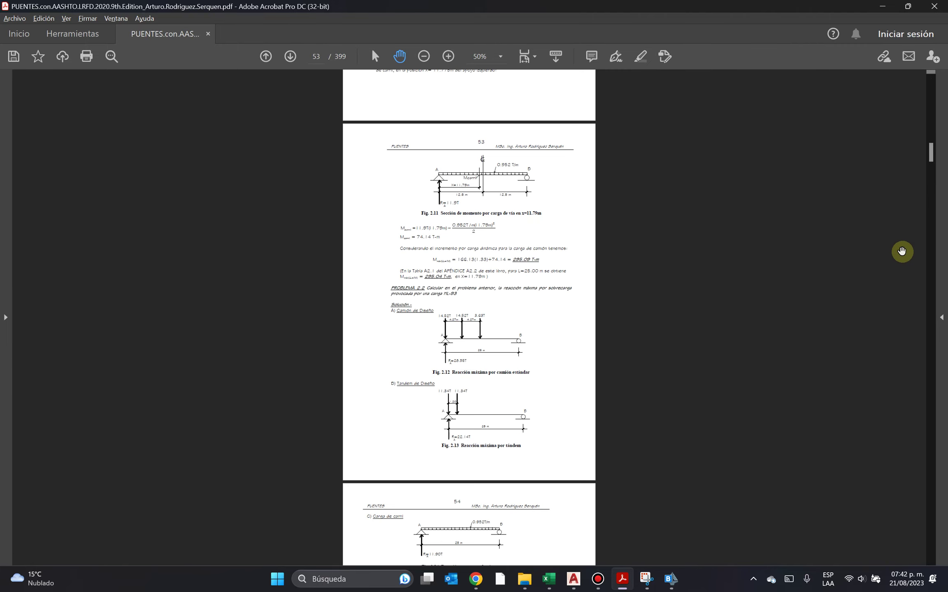
pyautogui.scroll(20, 902, 252)
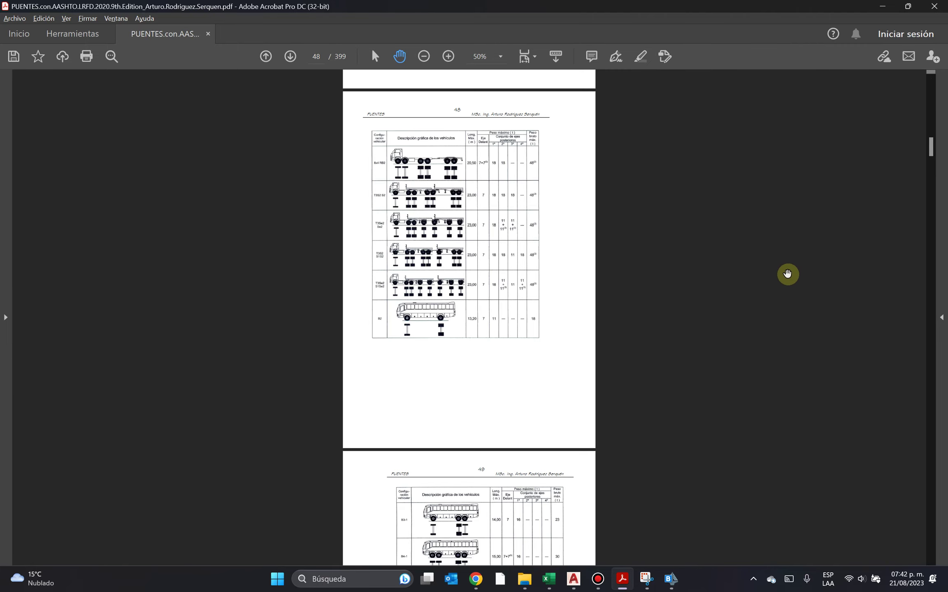
pyautogui.scroll(20, 786, 274)
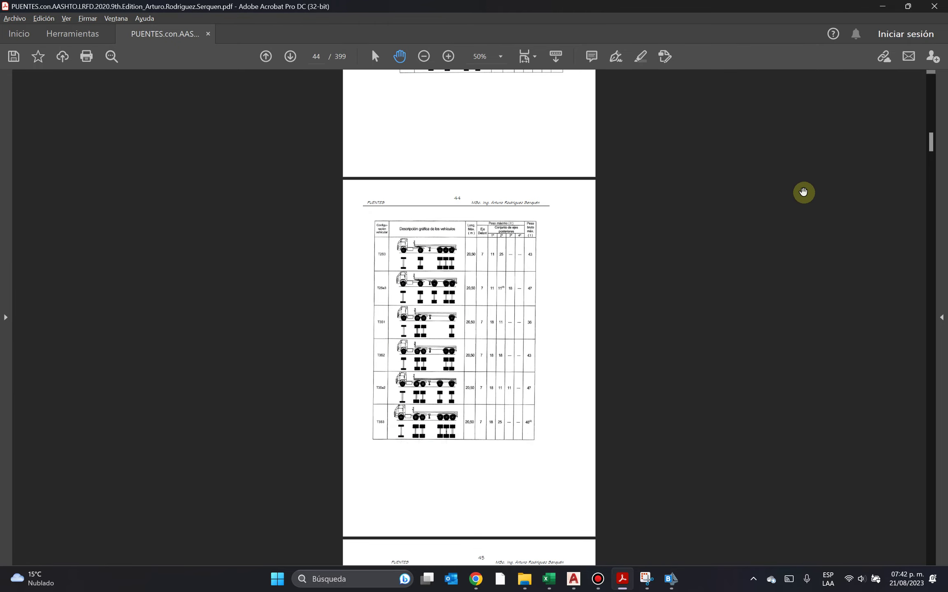
pyautogui.scroll(8, 803, 192)
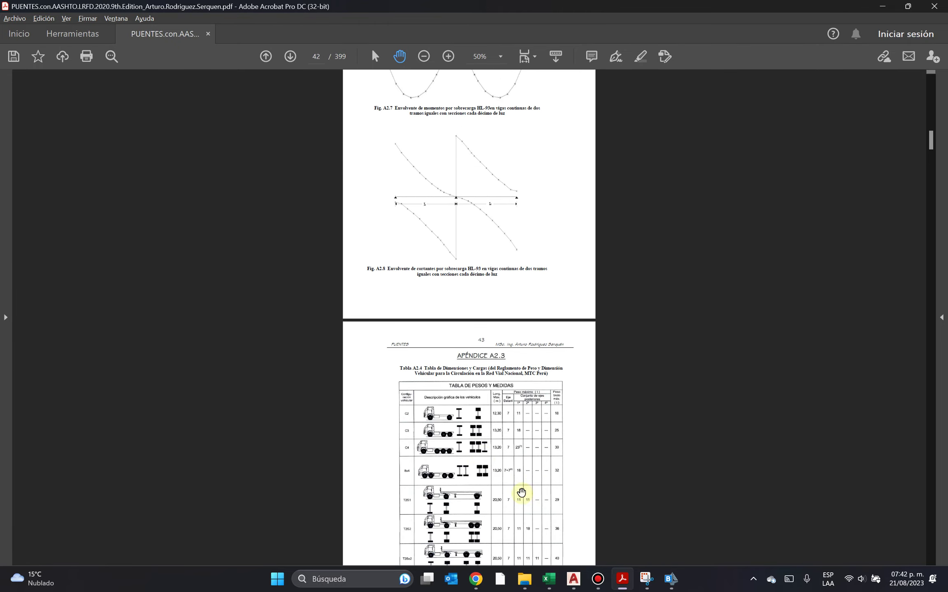
pyautogui.keyDown('ctrl'); pyautogui.scroll(4, 521, 493); pyautogui.keyUp('ctrl')
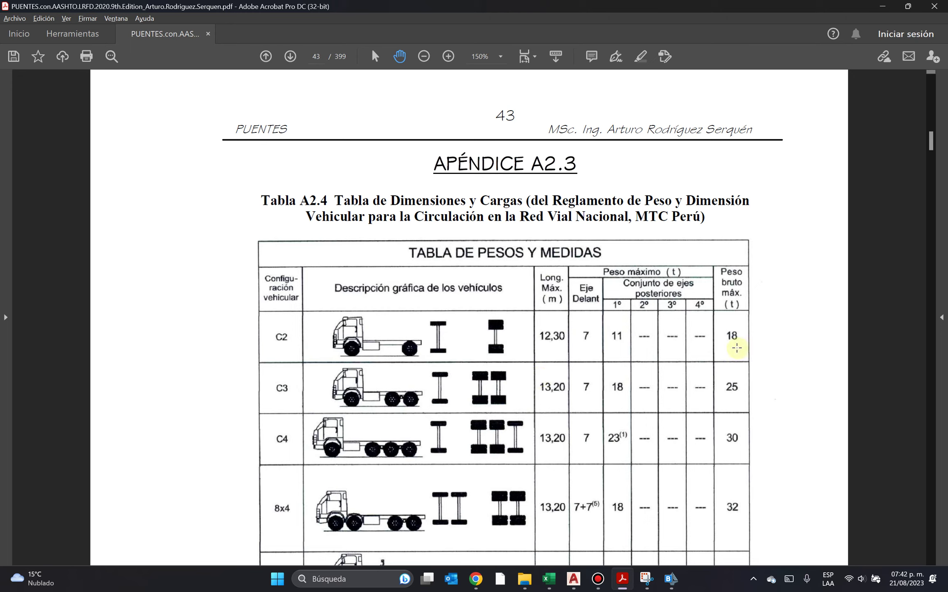
# Return to CSiBridge, close the HL-93F vertical loading and vehicle data without changes, and close the Bridge Modeler Wizard.
pyautogui.click(882, 7)
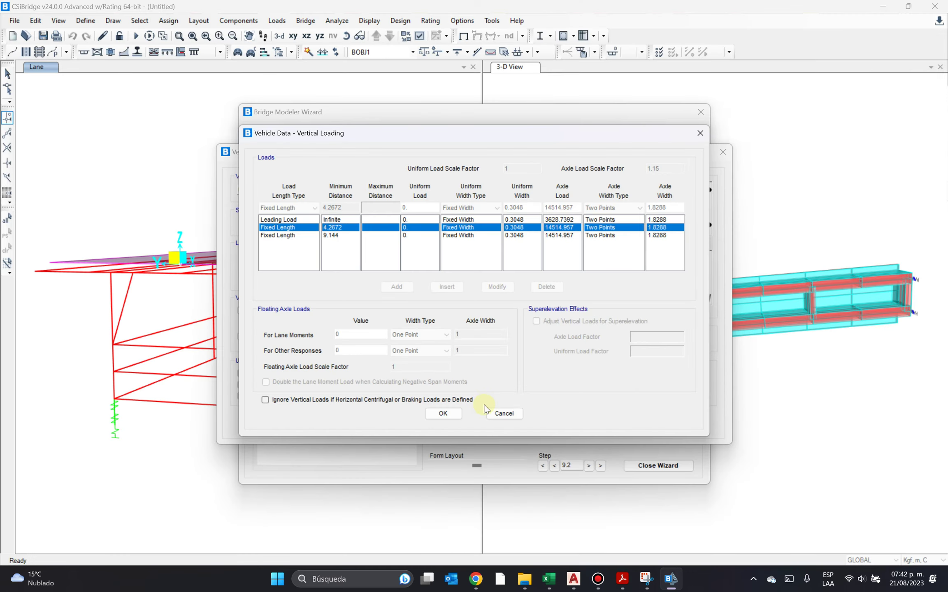
pyautogui.click(443, 414)
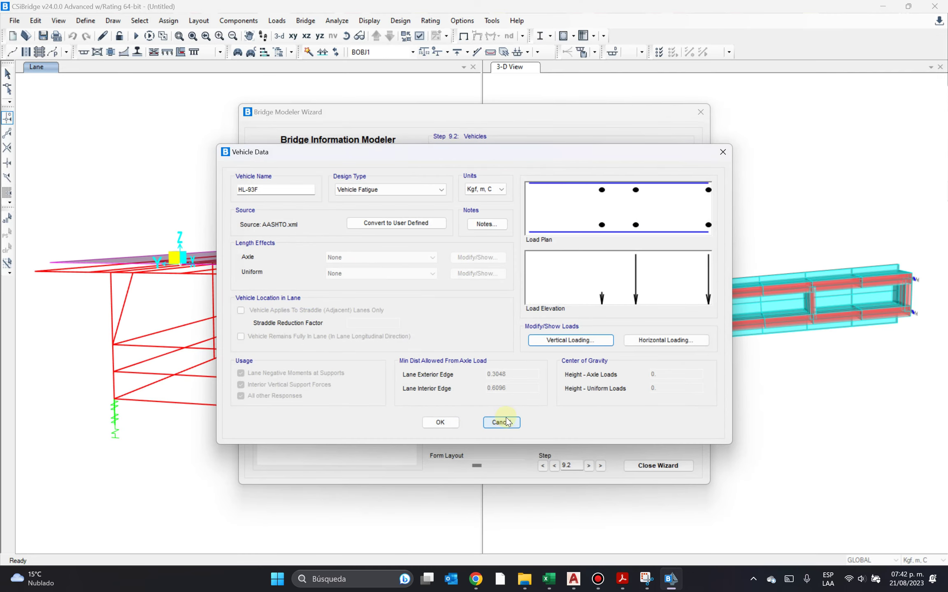
pyautogui.click(506, 422)
pyautogui.click(549, 363)
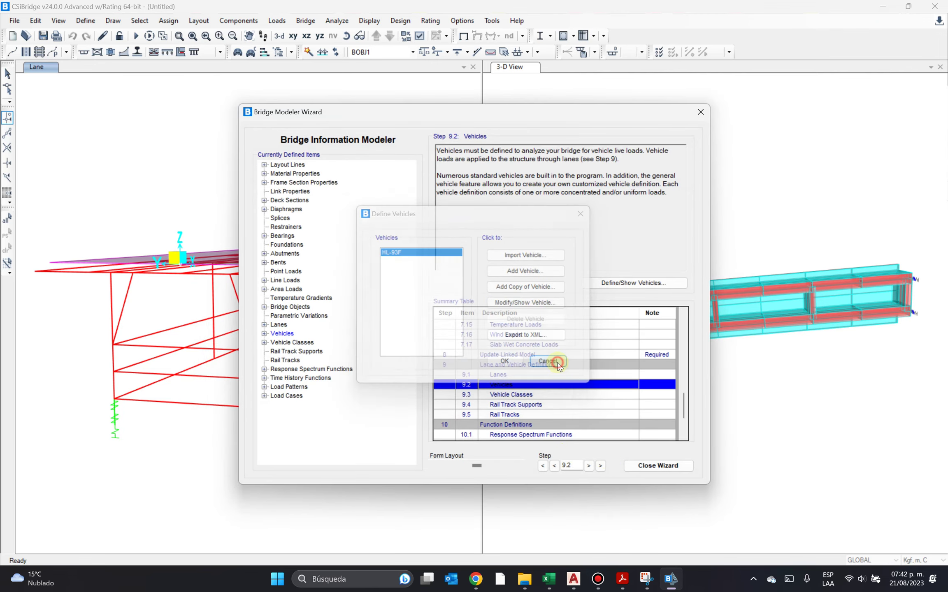
pyautogui.click(654, 465)
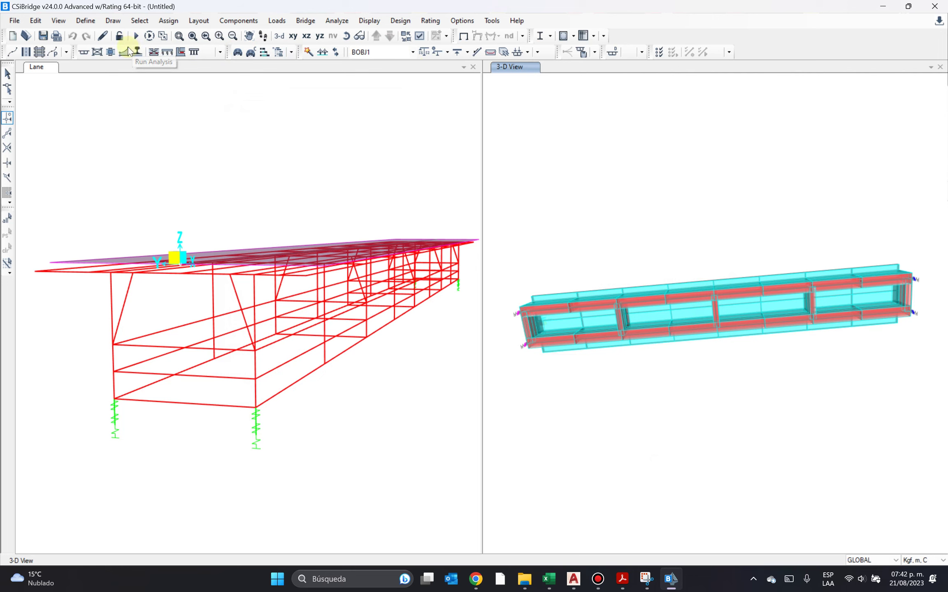
# Start saving the model and browse to the folder URL > 2023 > Segundo Ciclo 23 > Puentes > Puente 20m 1 carril.
pyautogui.click(43, 36)
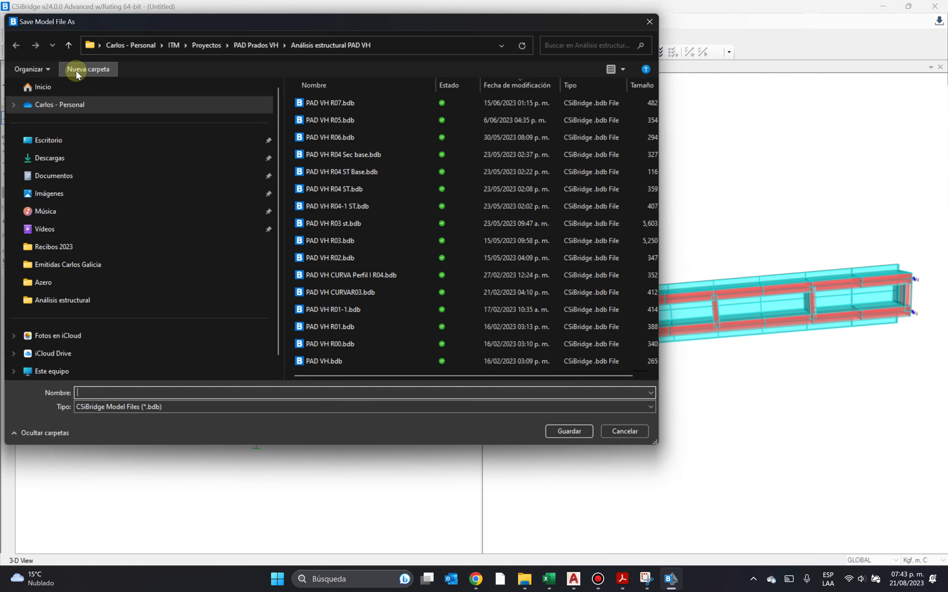
pyautogui.click(94, 102)
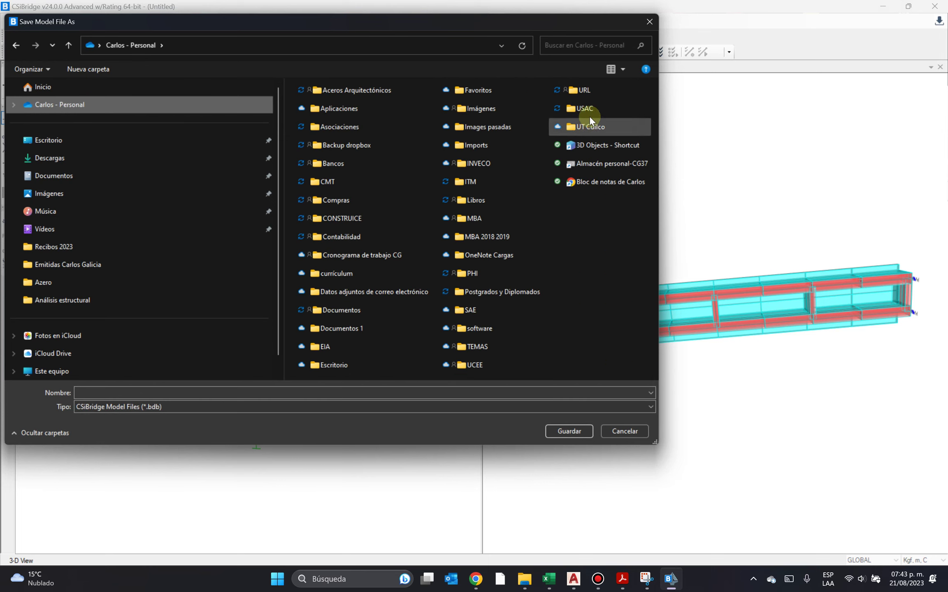
pyautogui.doubleClick(599, 89)
pyautogui.doubleClick(417, 155)
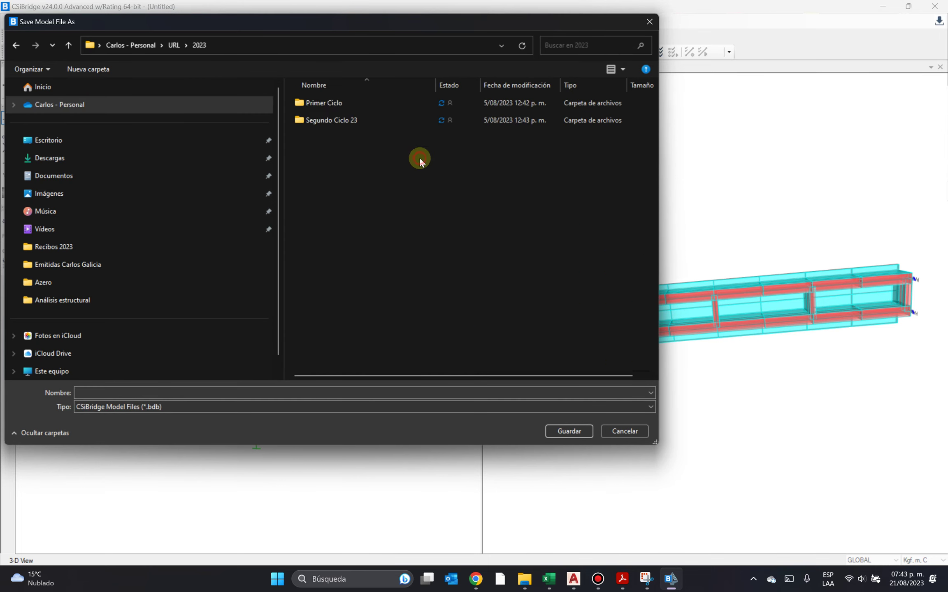
pyautogui.doubleClick(413, 120)
pyautogui.doubleClick(413, 121)
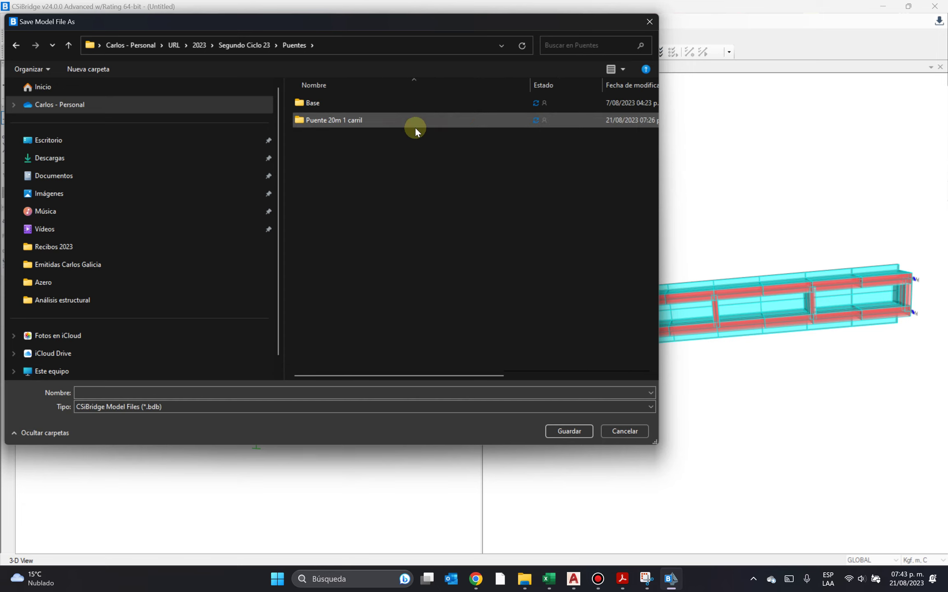
pyautogui.click(415, 128)
pyautogui.doubleClick(414, 128)
# Name the model file "PUENTE 20 MTS 3.30M DE ANCHO R00" and save it.
pyautogui.click(240, 393)
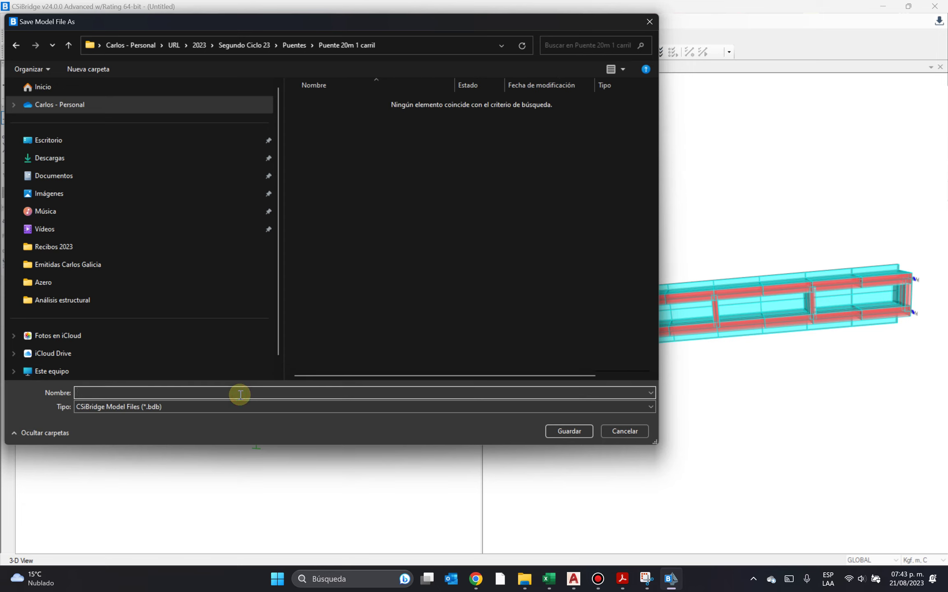
pyautogui.write('Puen')
pyautogui.press('Down')
pyautogui.press('BackSpace')
pyautogui.press('BackSpace')
pyautogui.press('BackSpace')
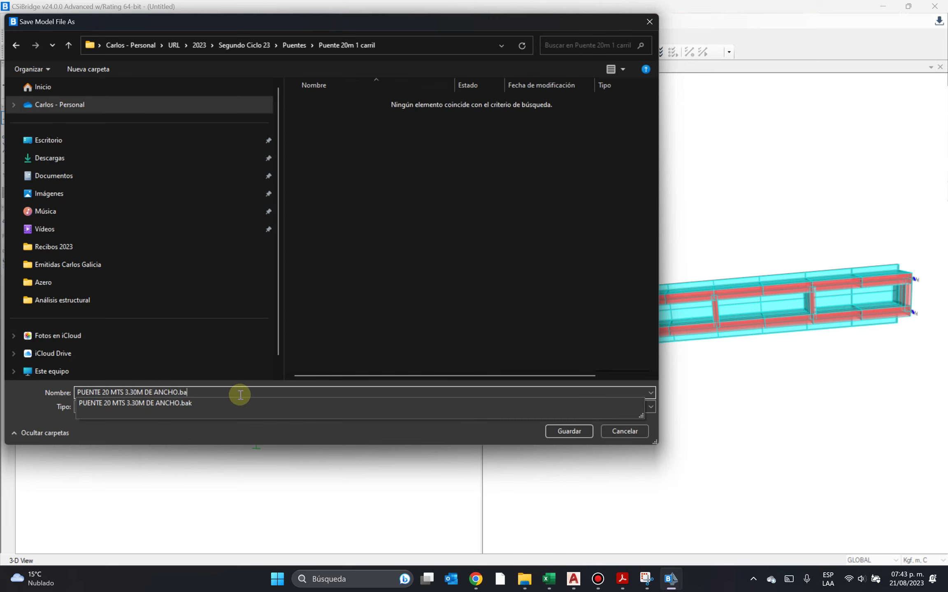
pyautogui.write('R')
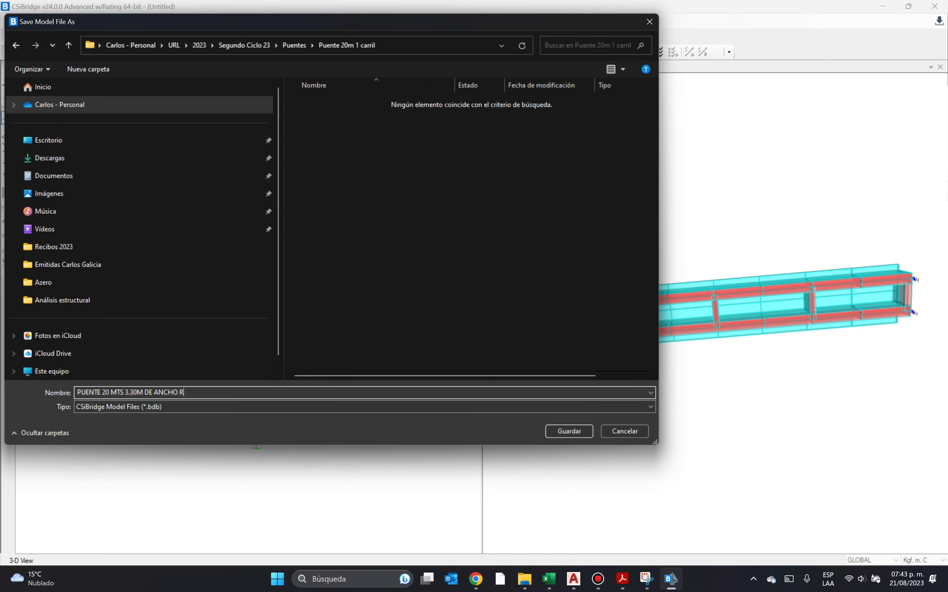
pyautogui.write('00')
pyautogui.press('Return')
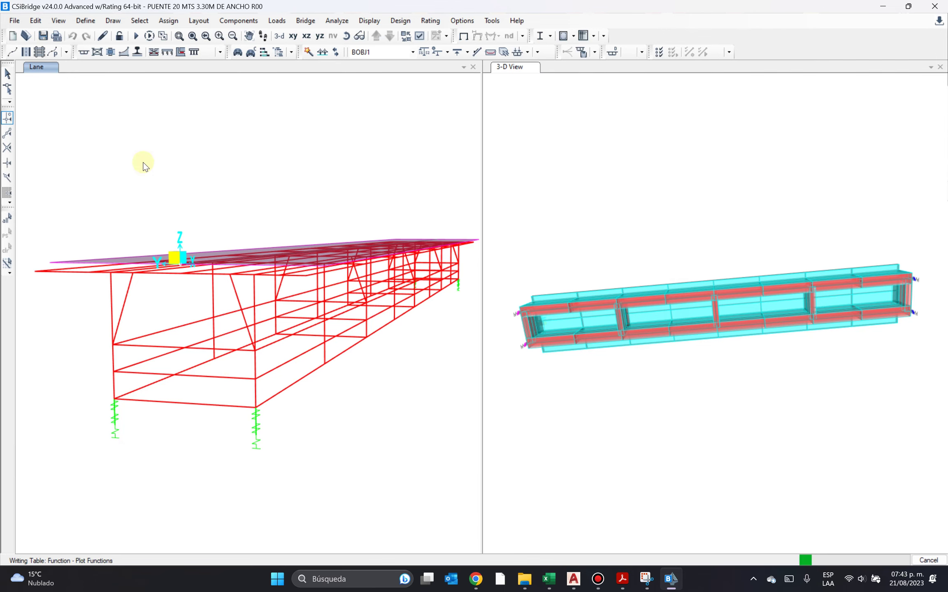
# Run the analysis for all load cases, dismiss the analysis messages and examine the bridge's deformed shape under DEAD.
pyautogui.click(136, 36)
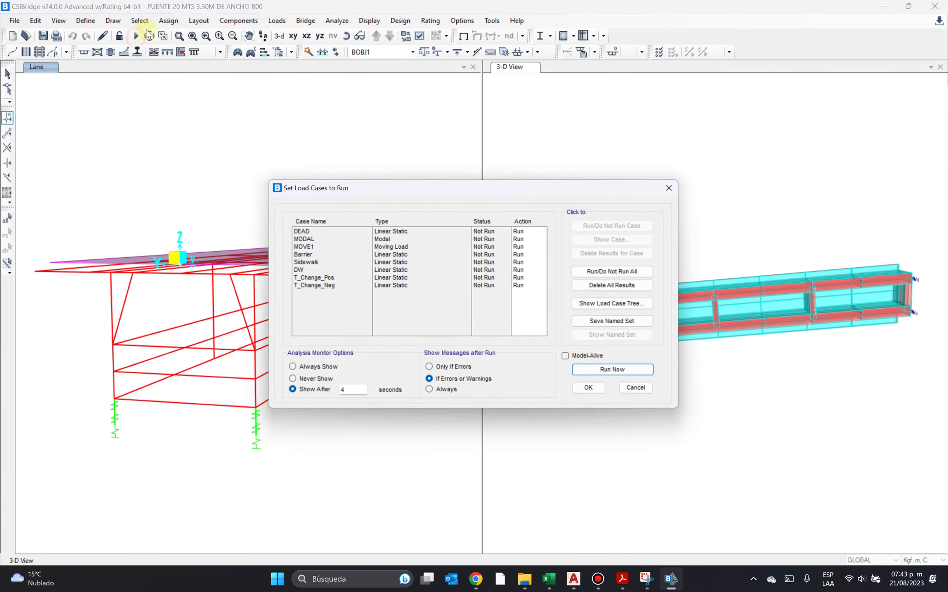
pyautogui.press('Return')
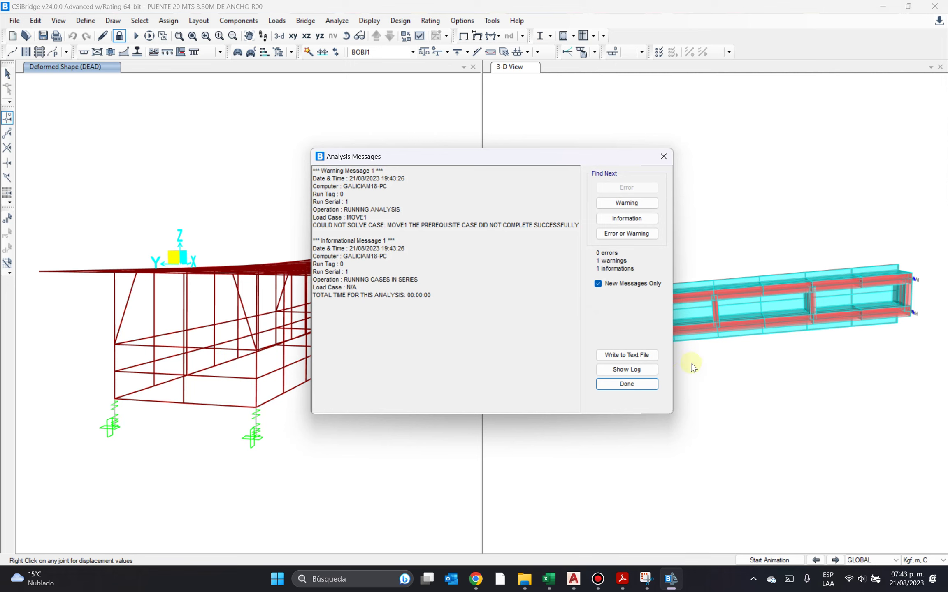
pyautogui.click(627, 383)
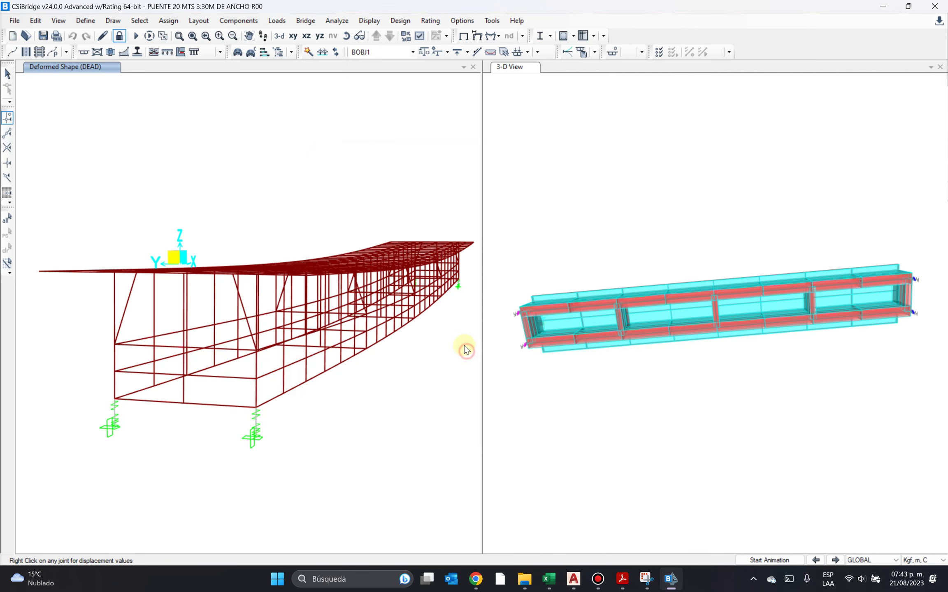
pyautogui.moveTo(433, 307)
pyautogui.keyDown('shift'); pyautogui.moveTo(332, 431); pyautogui.dragTo(389, 477, button='middle'); pyautogui.keyUp('shift')
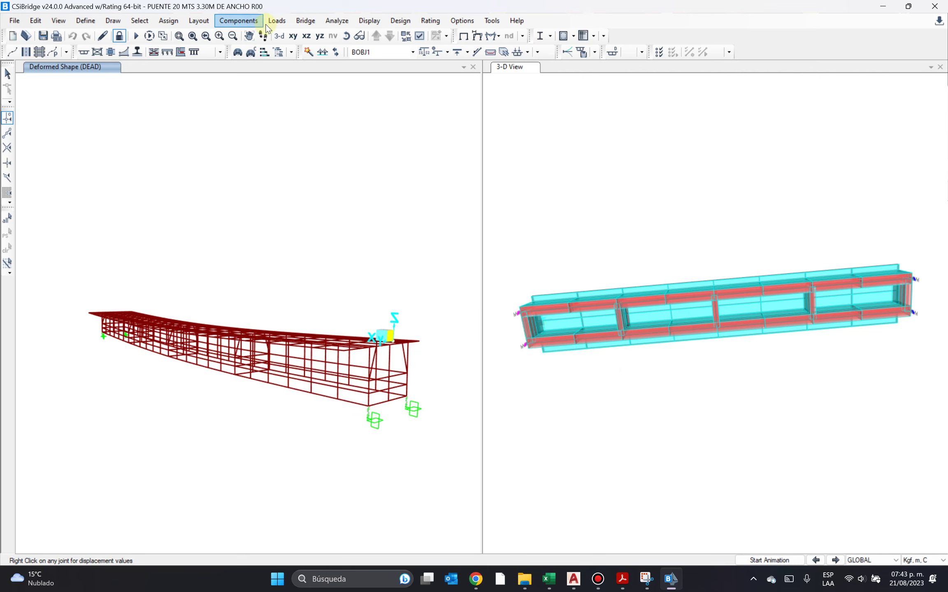
pyautogui.click(369, 20)
pyautogui.click(395, 200)
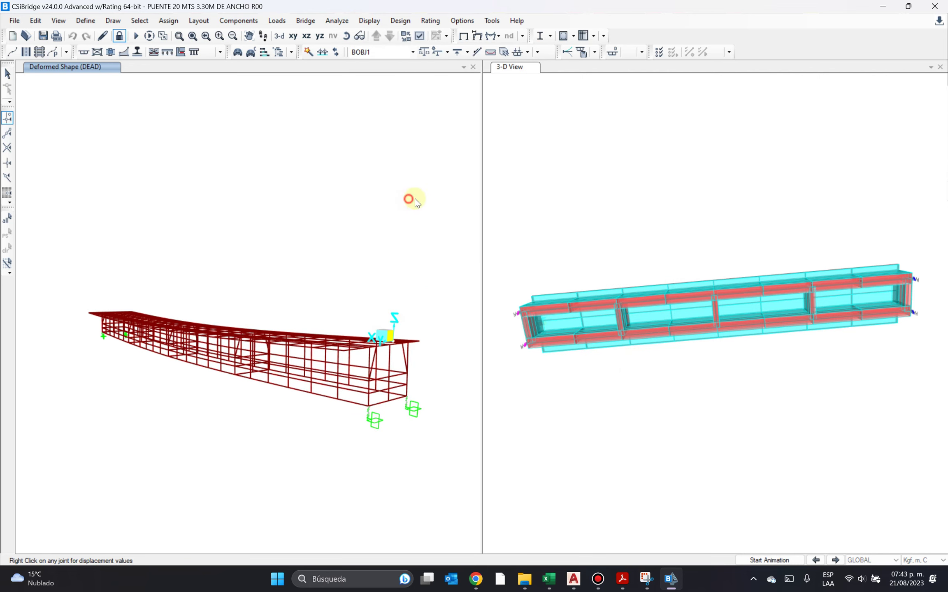
pyautogui.press('Escape')
# Display the superstructure forces and stresses of bridge object BOBJ1.
pyautogui.click(369, 20)
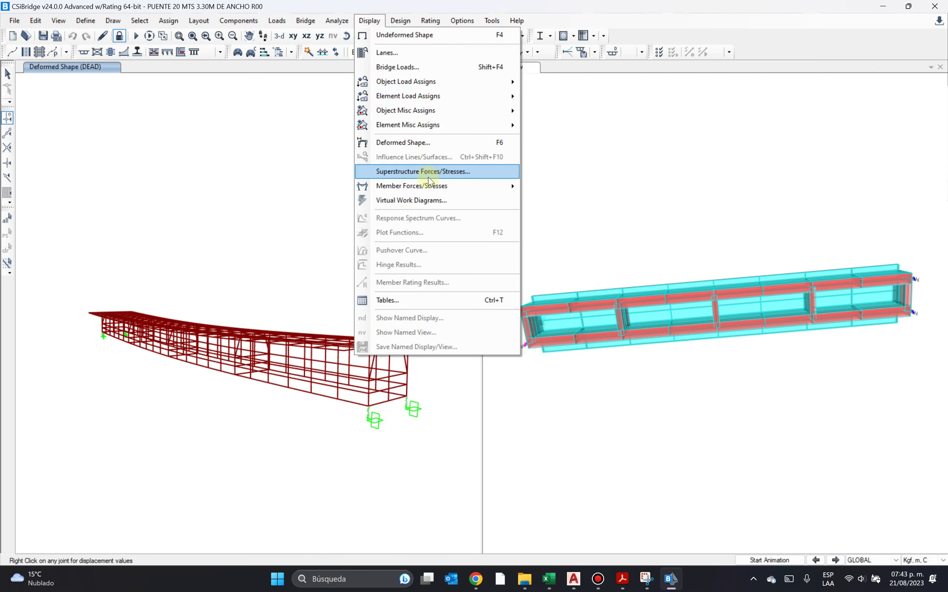
pyautogui.moveTo(430, 186)
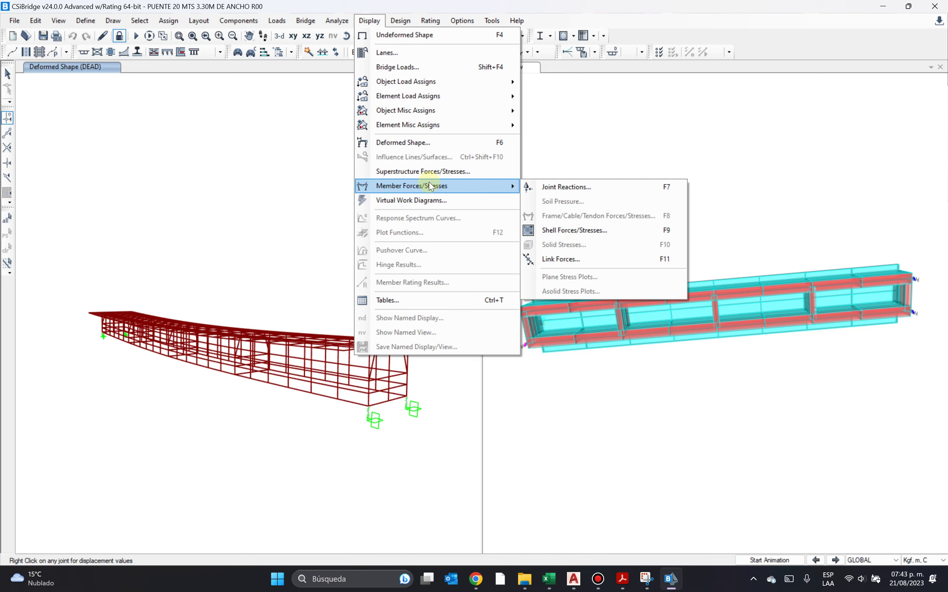
pyautogui.click(432, 172)
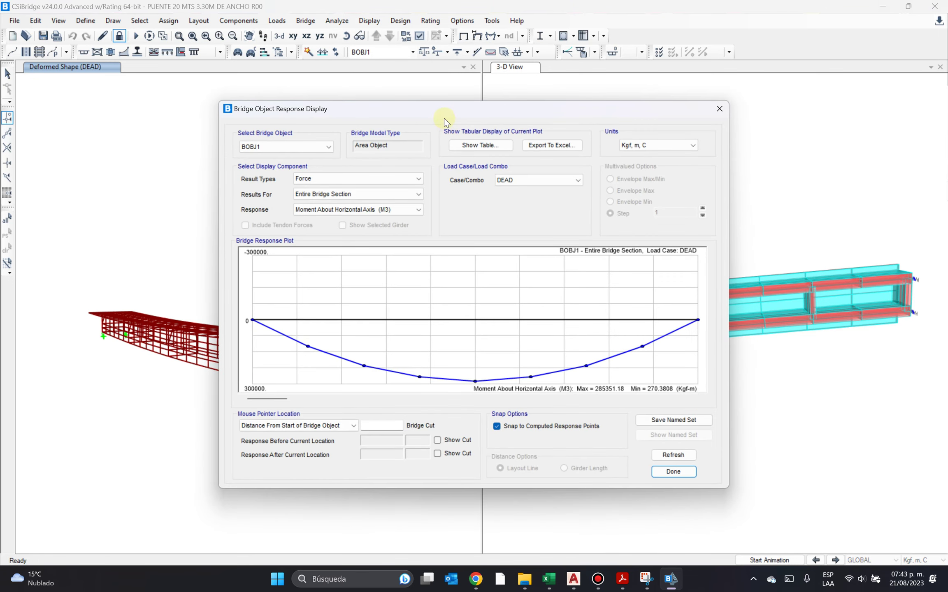
pyautogui.moveTo(439, 111); pyautogui.dragTo(445, 96)
# Plot the moment about the horizontal axis (M3) of the entire bridge section for load combination Str-IV1.
pyautogui.click(426, 167)
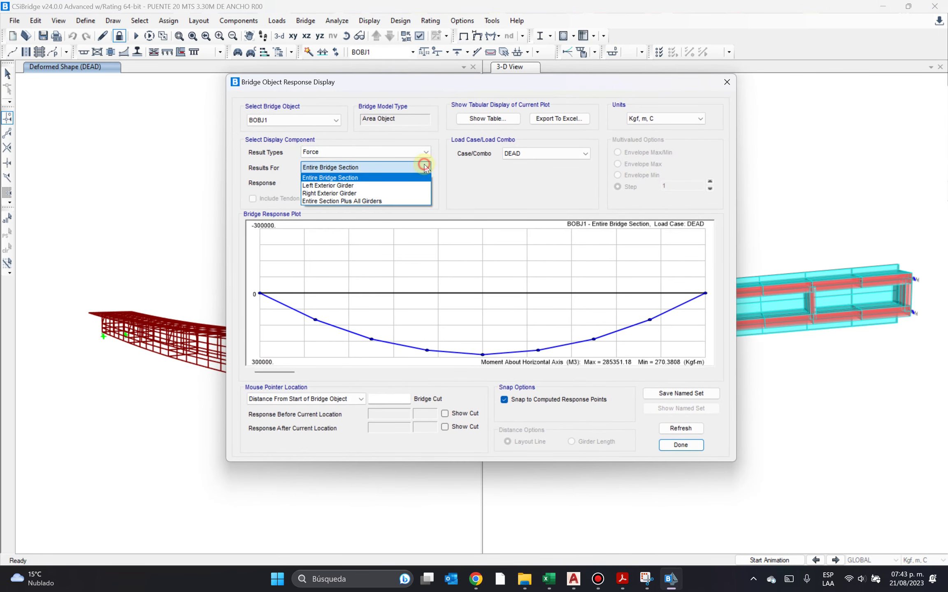
pyautogui.click(425, 166)
pyautogui.click(426, 182)
pyautogui.click(547, 154)
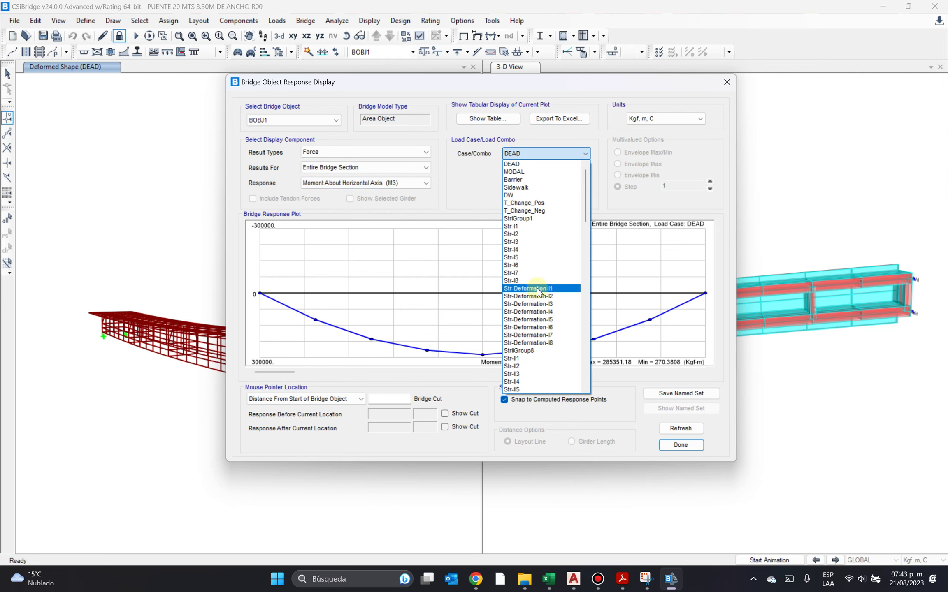
pyautogui.scroll(-6, 546, 331)
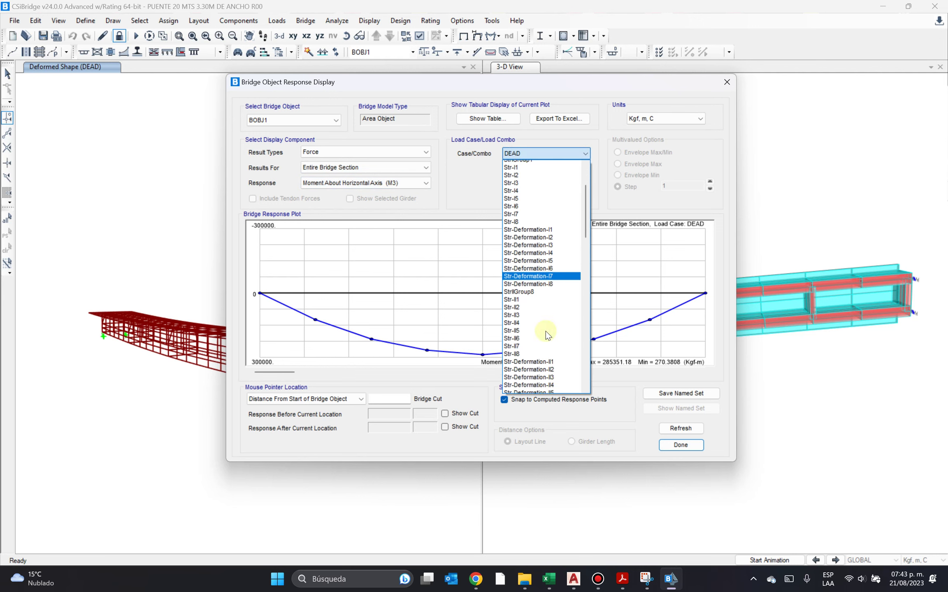
pyautogui.scroll(-6, 546, 331)
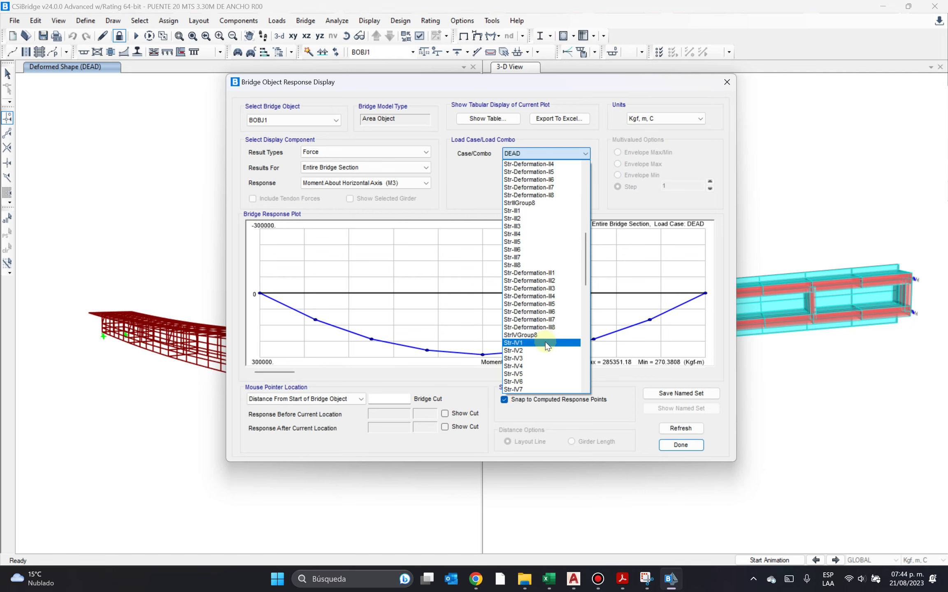
pyautogui.click(545, 343)
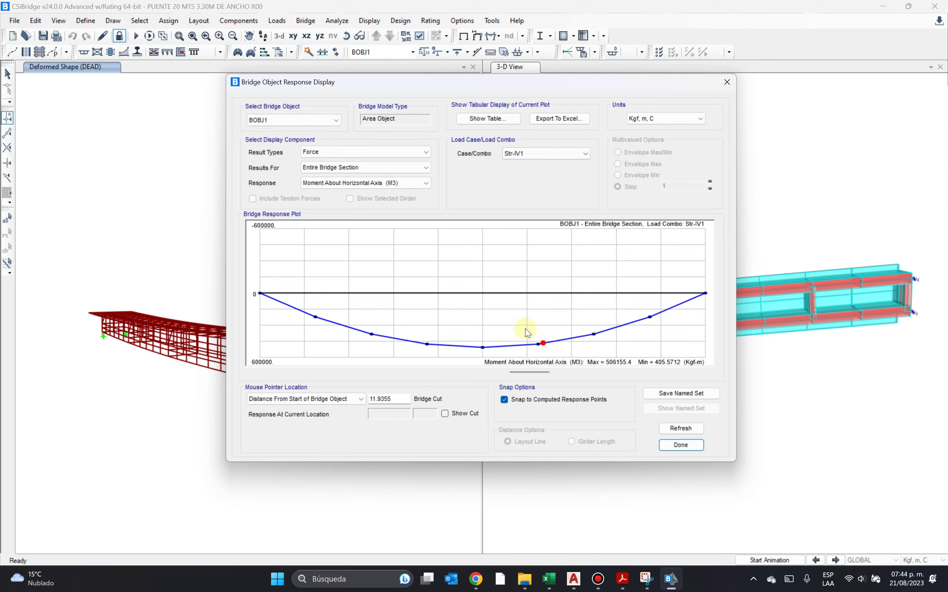
# Plot the M3 moment for the left exterior girder, the right exterior girder, and the entire section plus all girders.
pyautogui.click(424, 169)
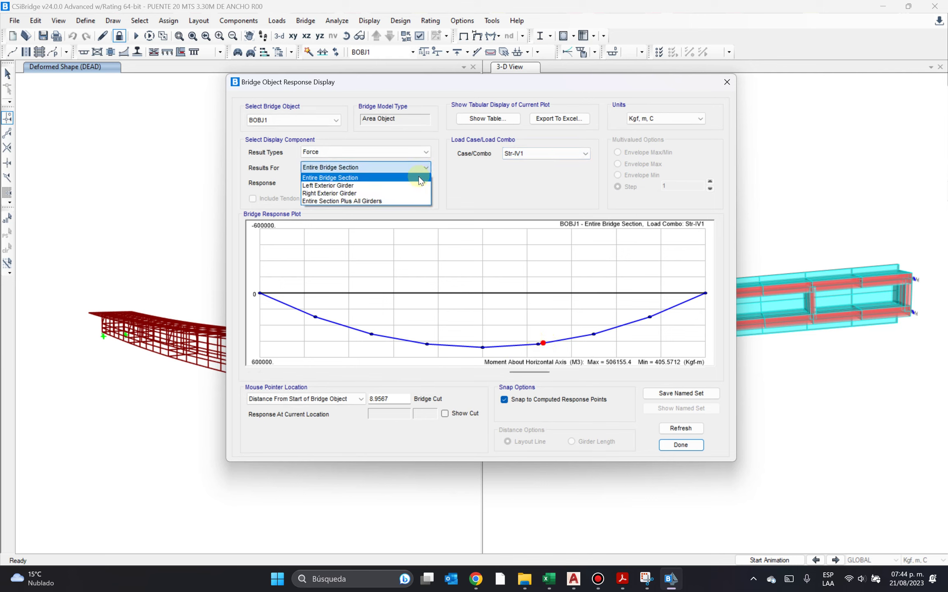
pyautogui.click(420, 185)
pyautogui.click(420, 163)
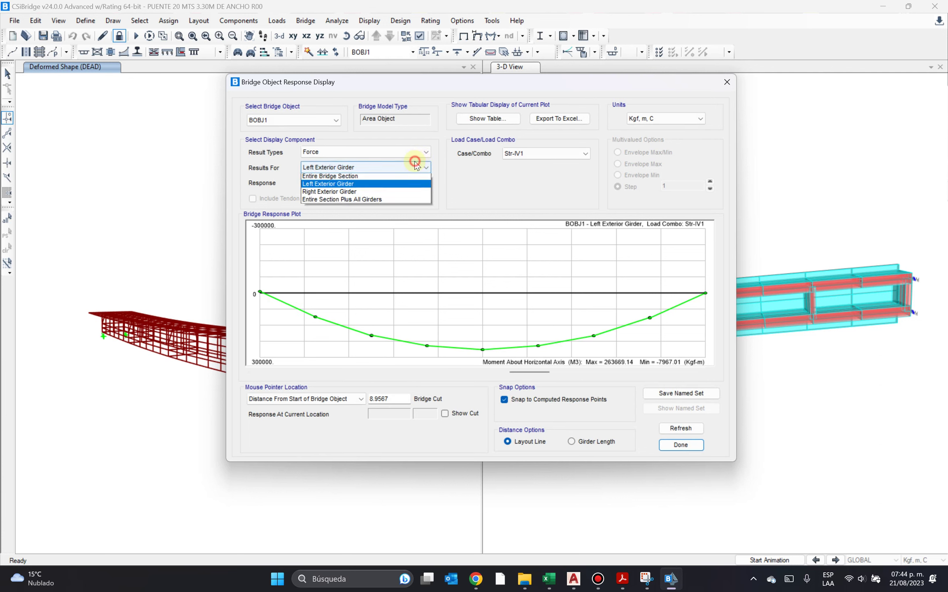
pyautogui.click(417, 193)
pyautogui.click(417, 167)
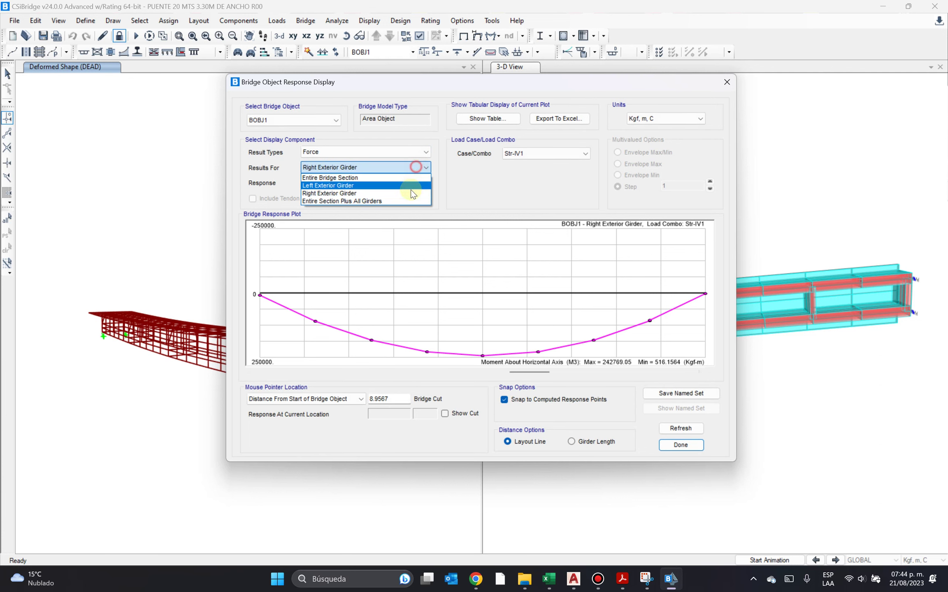
pyautogui.click(412, 202)
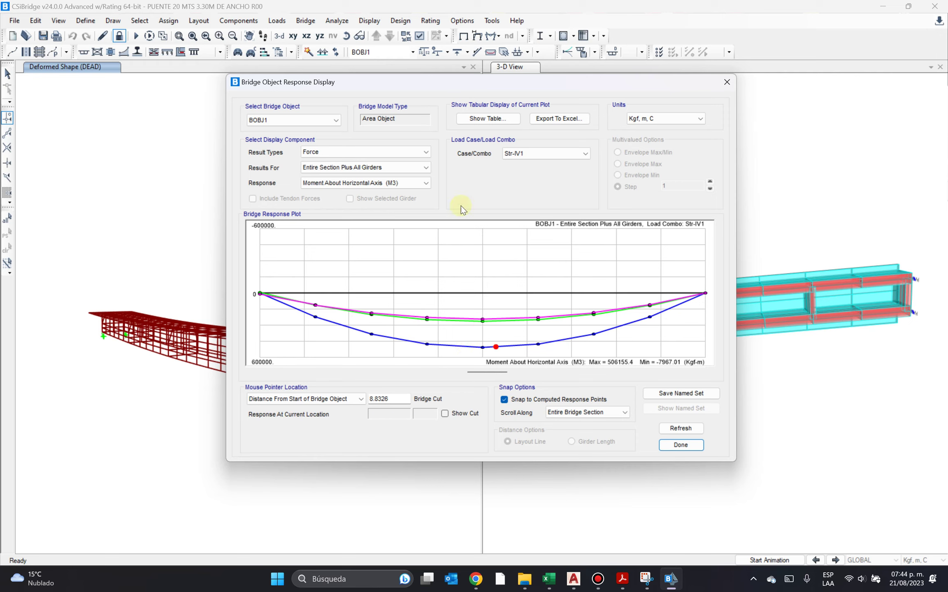
# Compare the individual M3 diagrams of the left and right exterior girders under Str-IV1, ending on the left exterior girder.
pyautogui.click(397, 167)
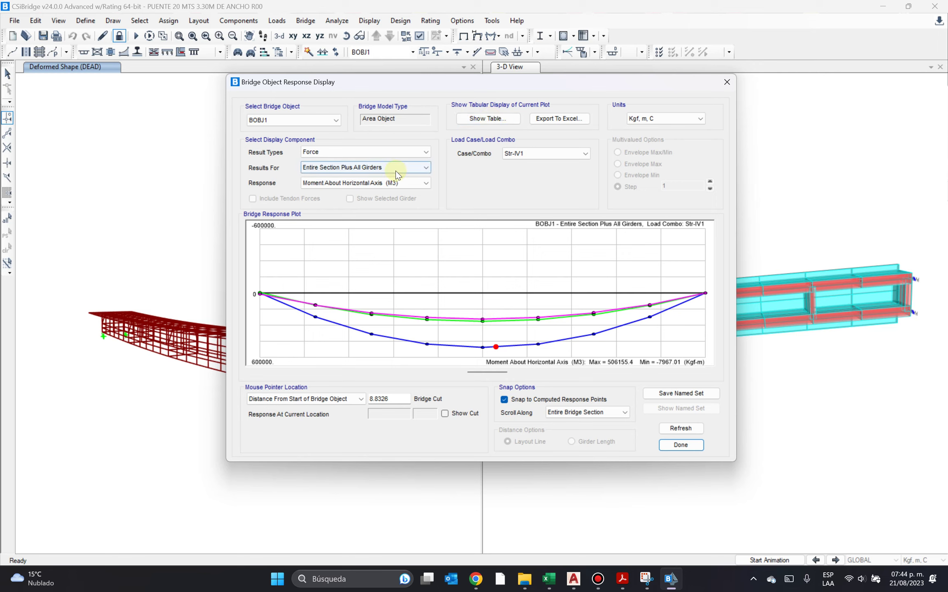
pyautogui.click(397, 186)
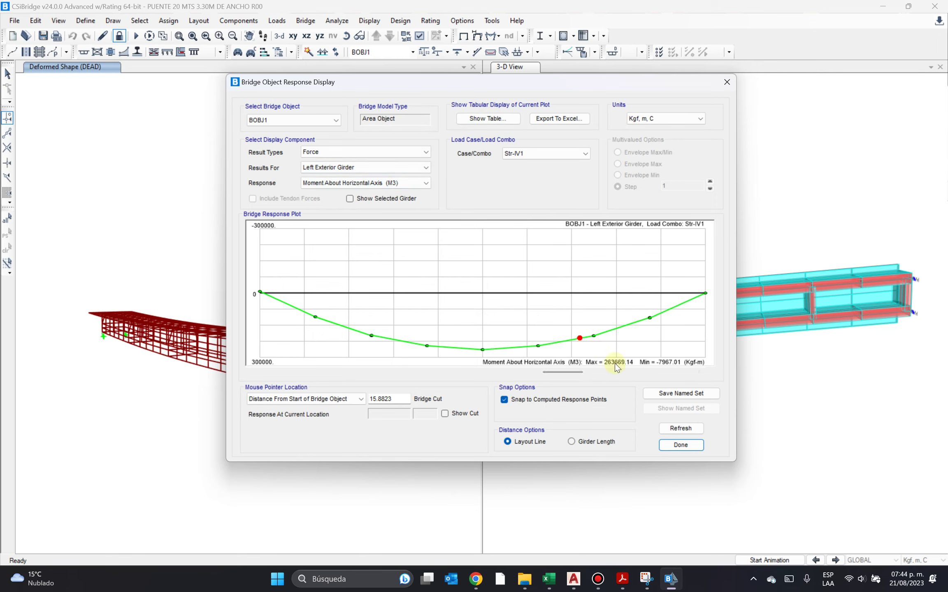
pyautogui.click(427, 184)
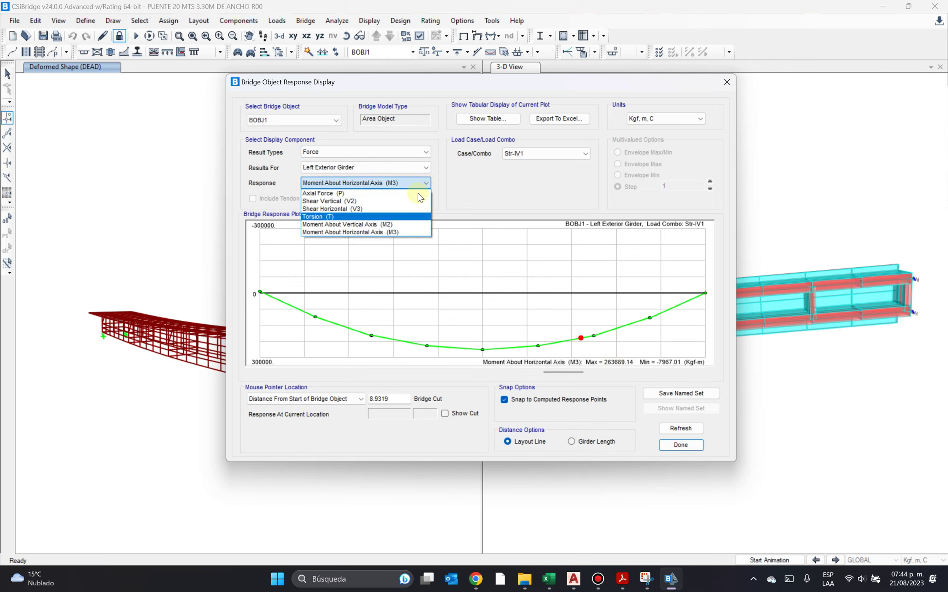
pyautogui.click(424, 167)
pyautogui.click(424, 168)
pyautogui.click(410, 193)
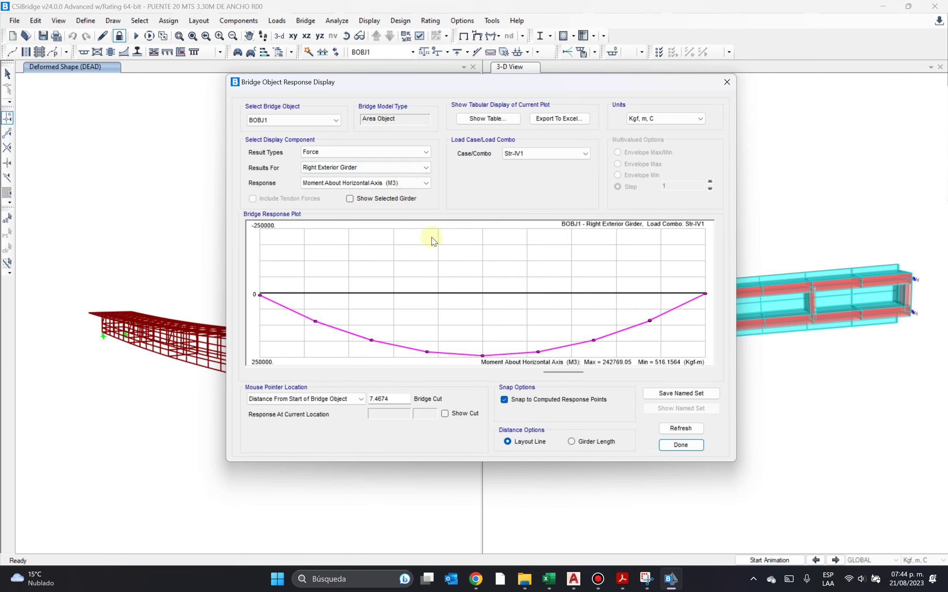
pyautogui.click(401, 169)
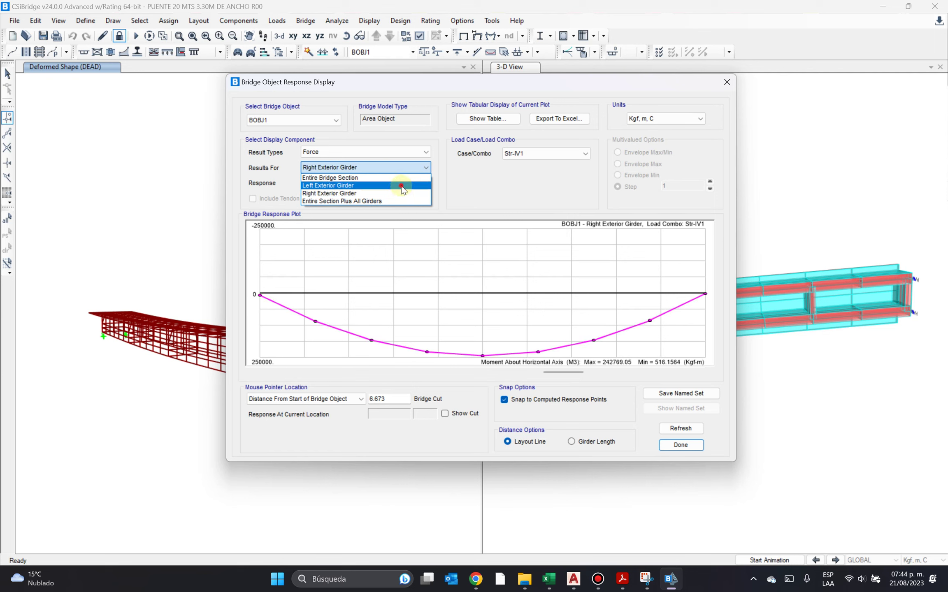
pyautogui.click(402, 185)
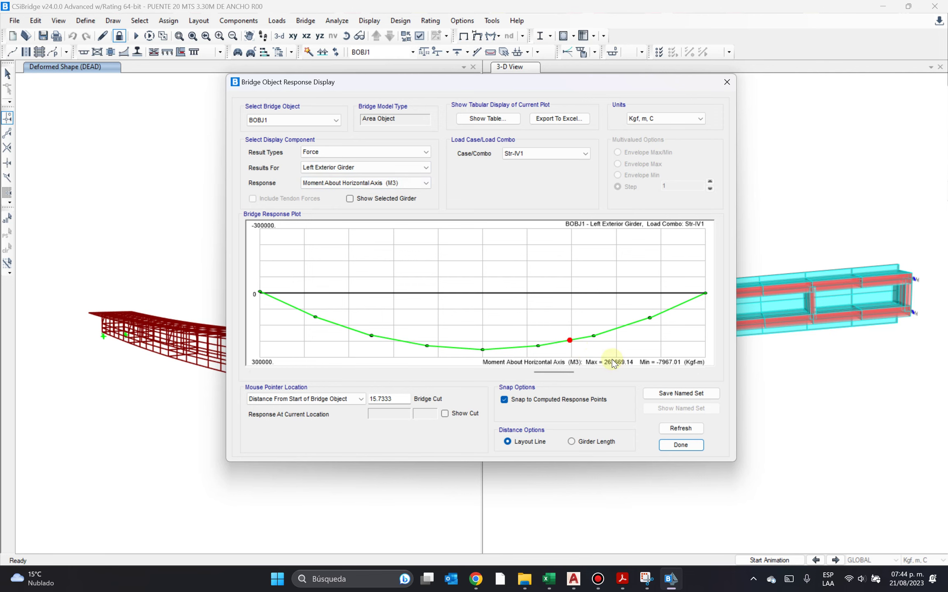
# Switch to the Snipping Tool capture of Table A2.1, check the HL-93 values for the 20 m span, and return to CSiBridge.
pyautogui.click(622, 579)
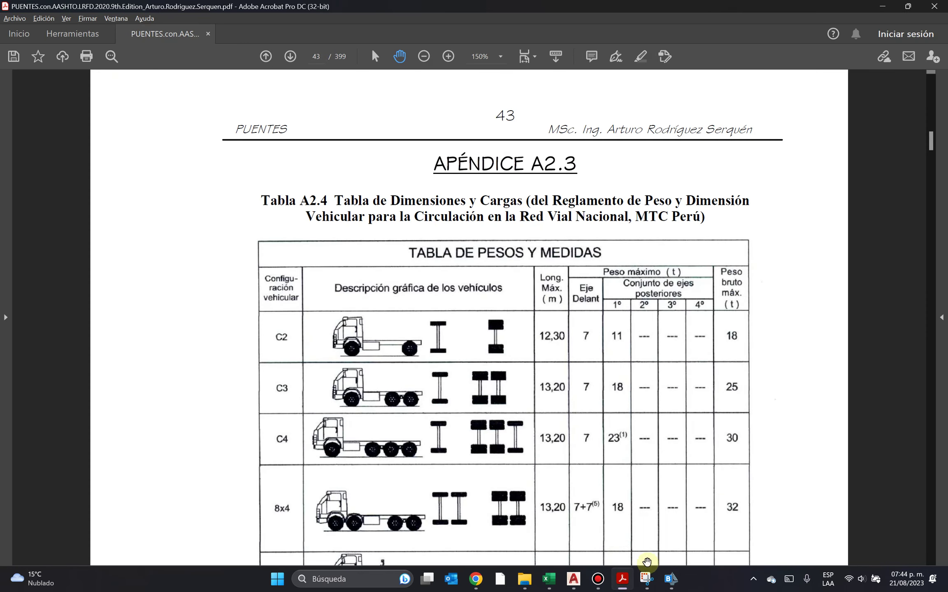
pyautogui.click(646, 579)
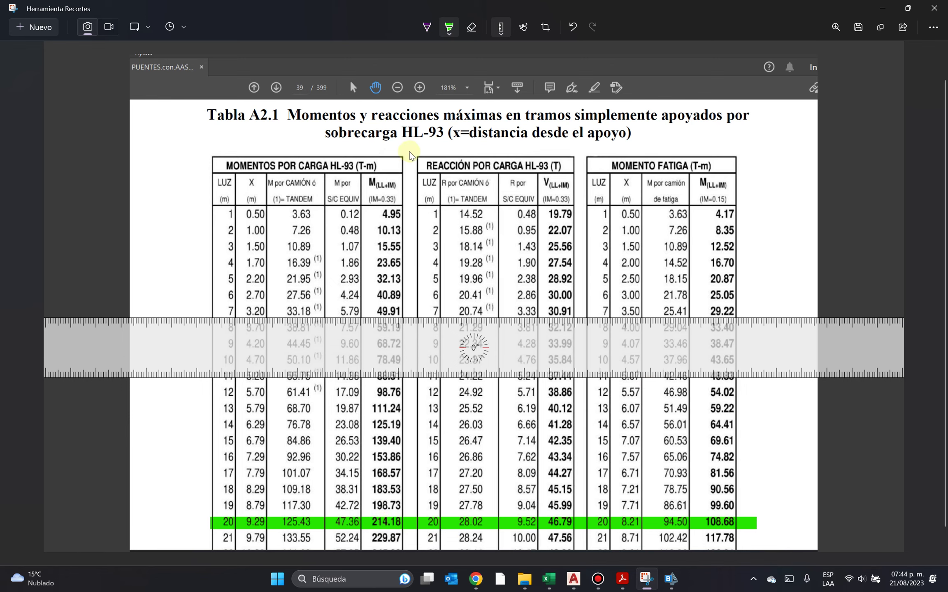
pyautogui.click(883, 6)
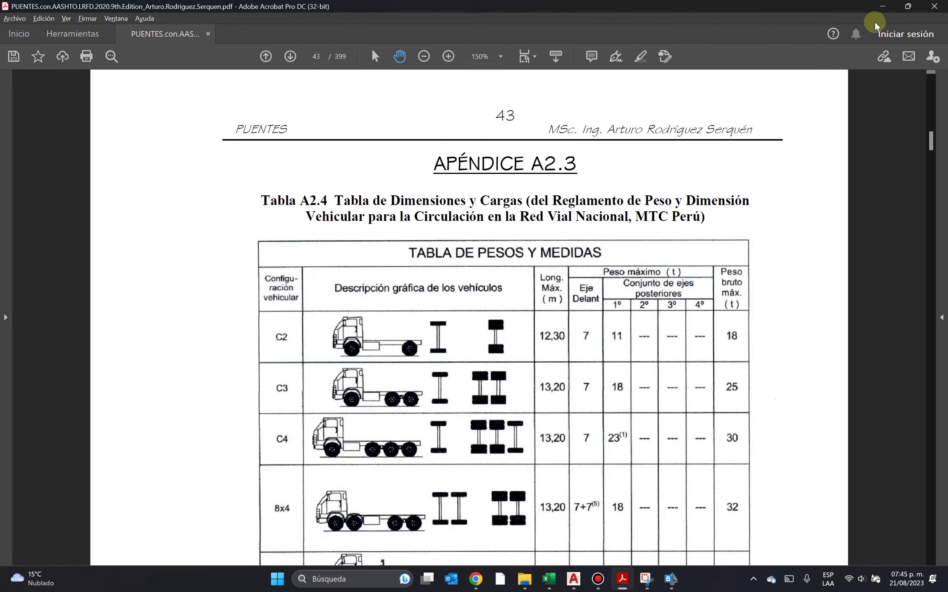
pyautogui.click(884, 7)
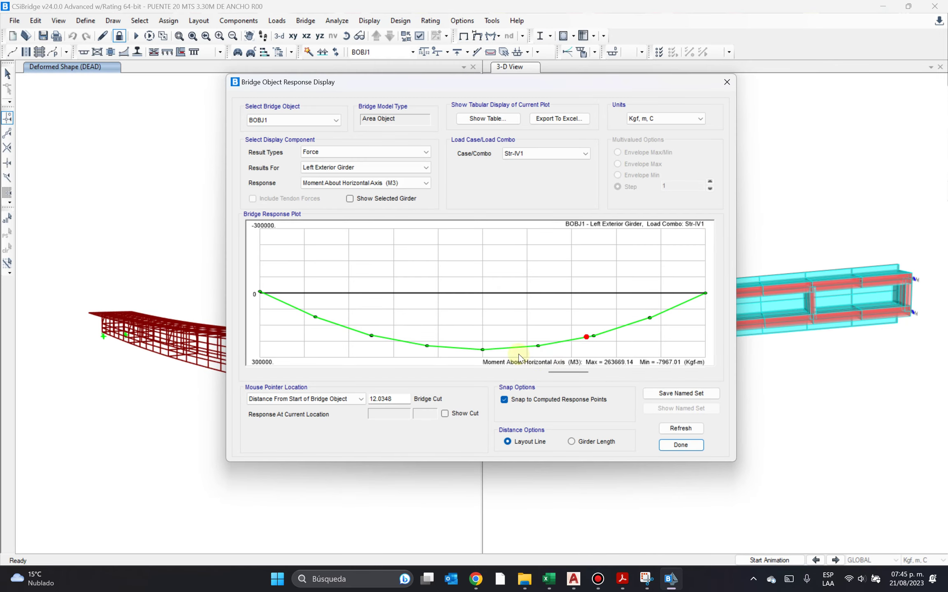